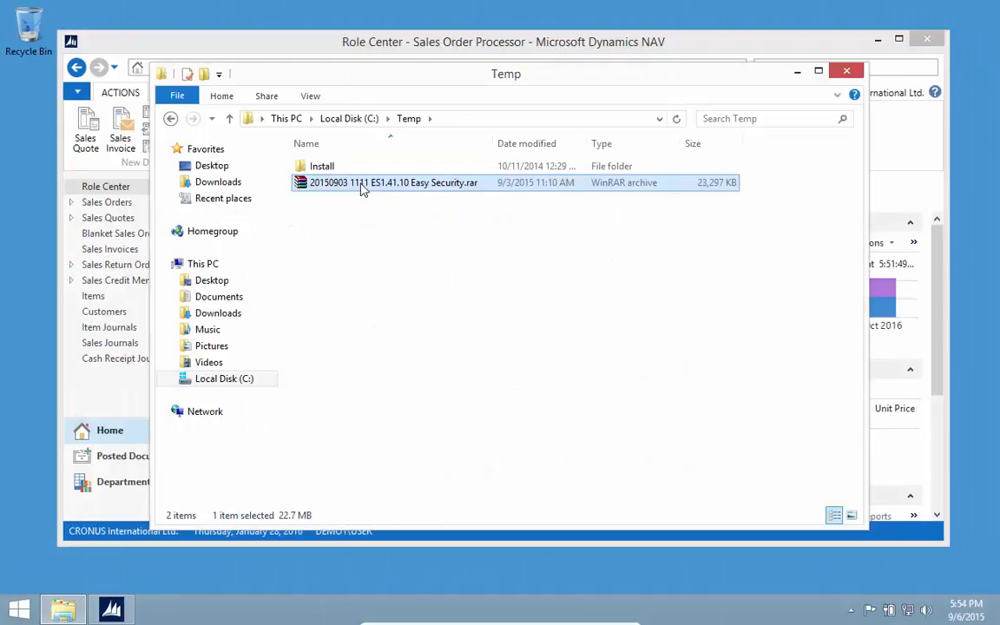
{"action": "right_click", "coordinate": [363, 189]}
{"action": "left_click", "coordinate": [414, 229]}
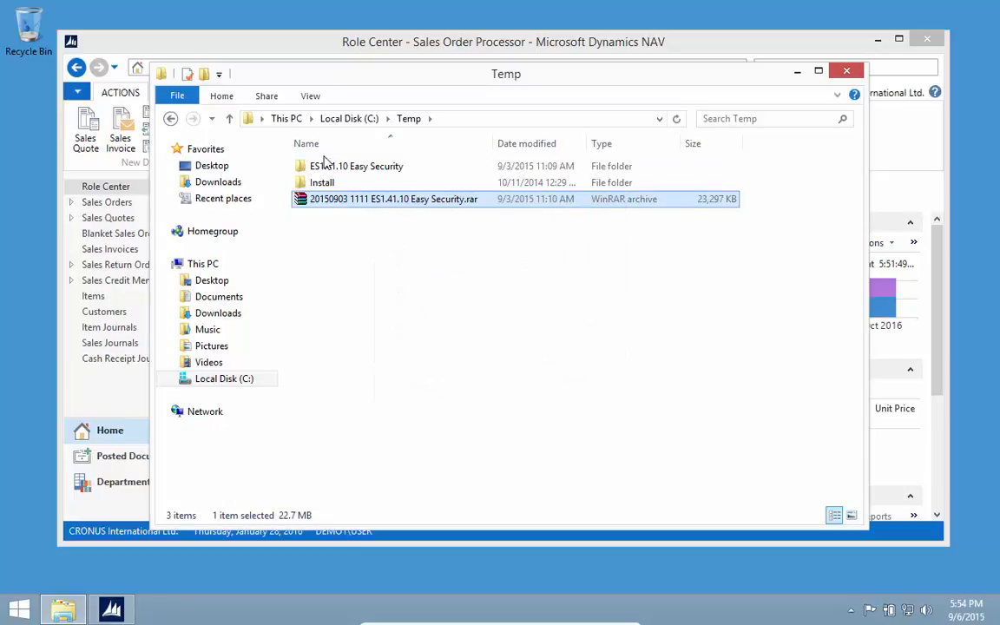
{"action": "double_click", "coordinate": [326, 171]}
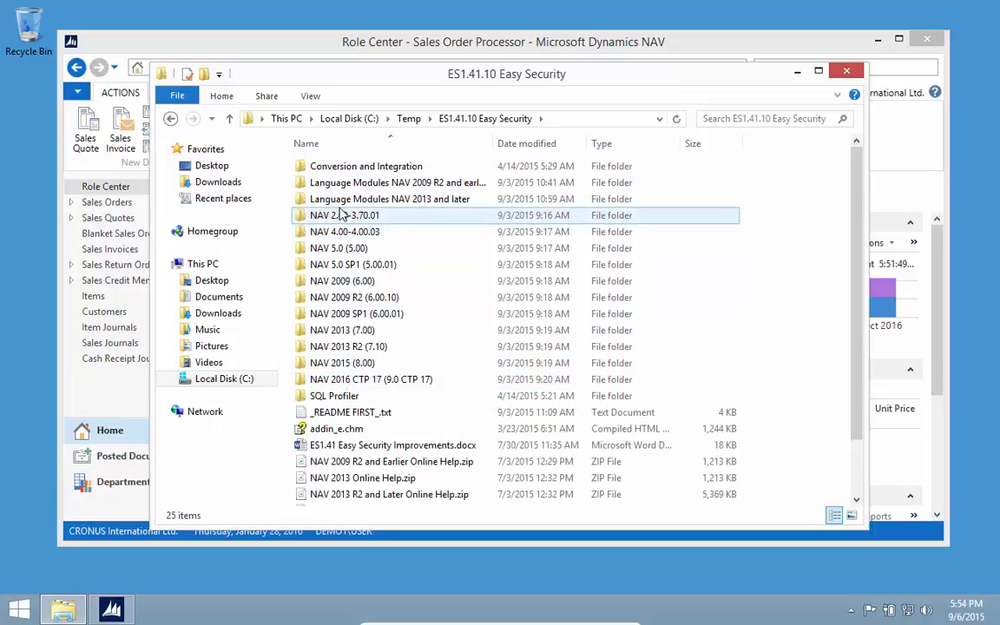
{"action": "double_click", "coordinate": [345, 365]}
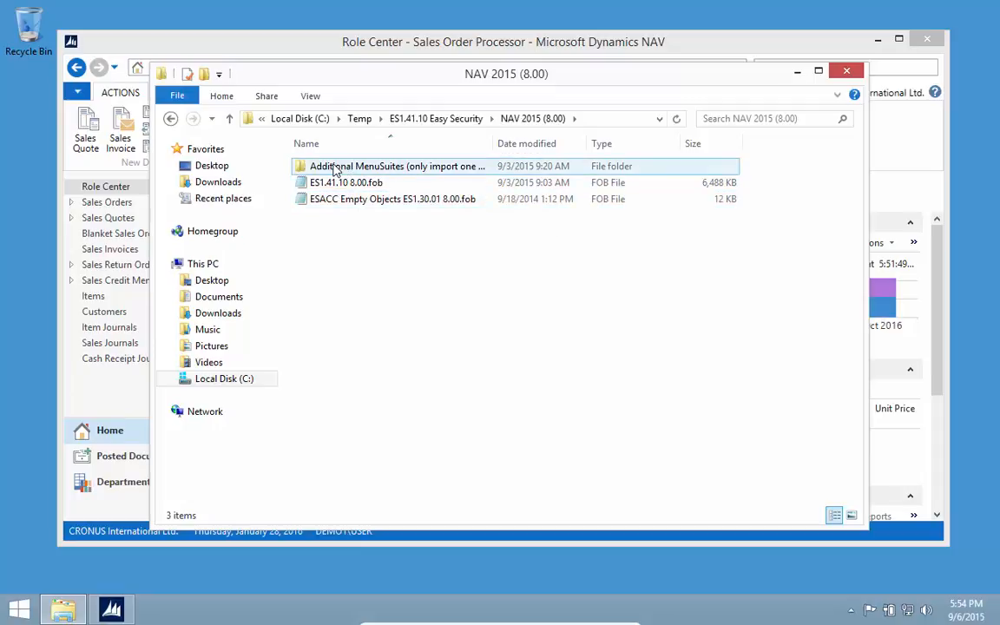
Switch to the Dynamics NAV Development Environment and load ES1.41.10 8.00.fob from the extracted NAV 2015 (8.00) folder for object import
{"action": "left_click", "coordinate": [19, 609]}
{"action": "left_click", "coordinate": [215, 205]}
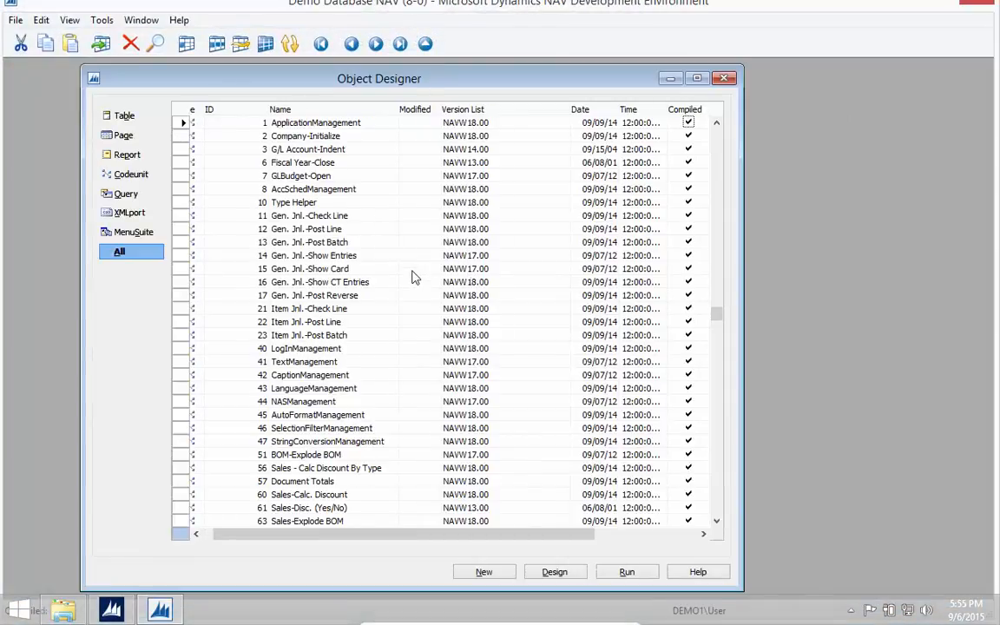
{"action": "left_click", "coordinate": [17, 21]}
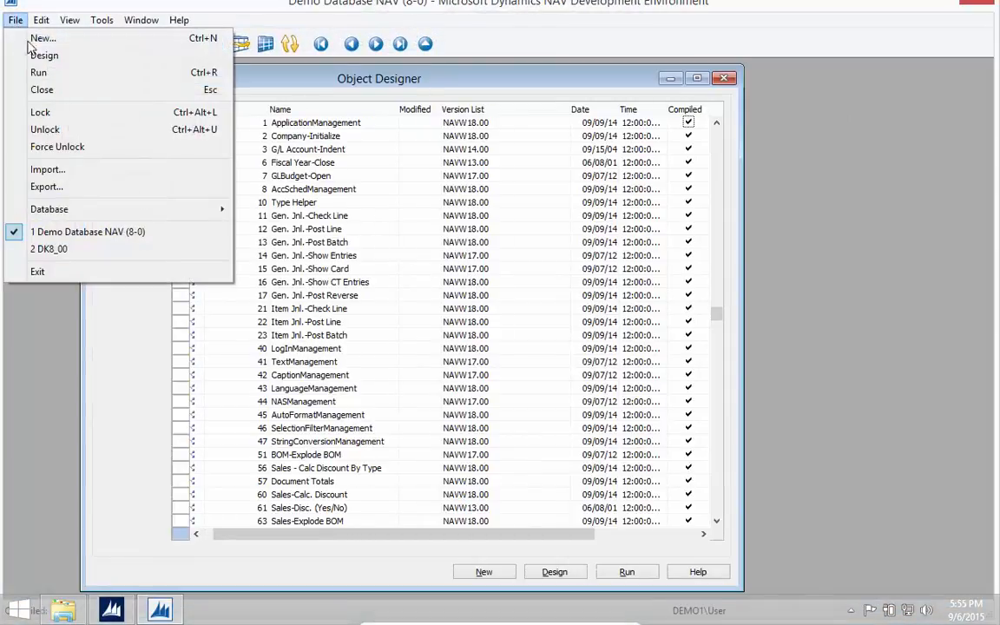
{"action": "left_click", "coordinate": [48, 170]}
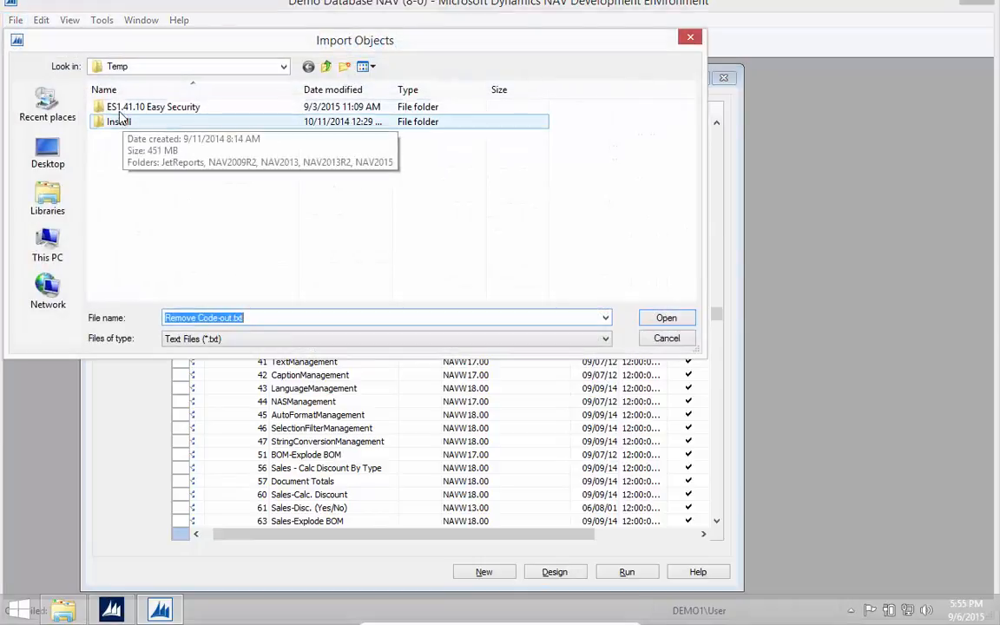
{"action": "double_click", "coordinate": [121, 108]}
{"action": "scroll", "coordinate": [151, 215], "scroll_direction": "down", "scroll_amount": 2}
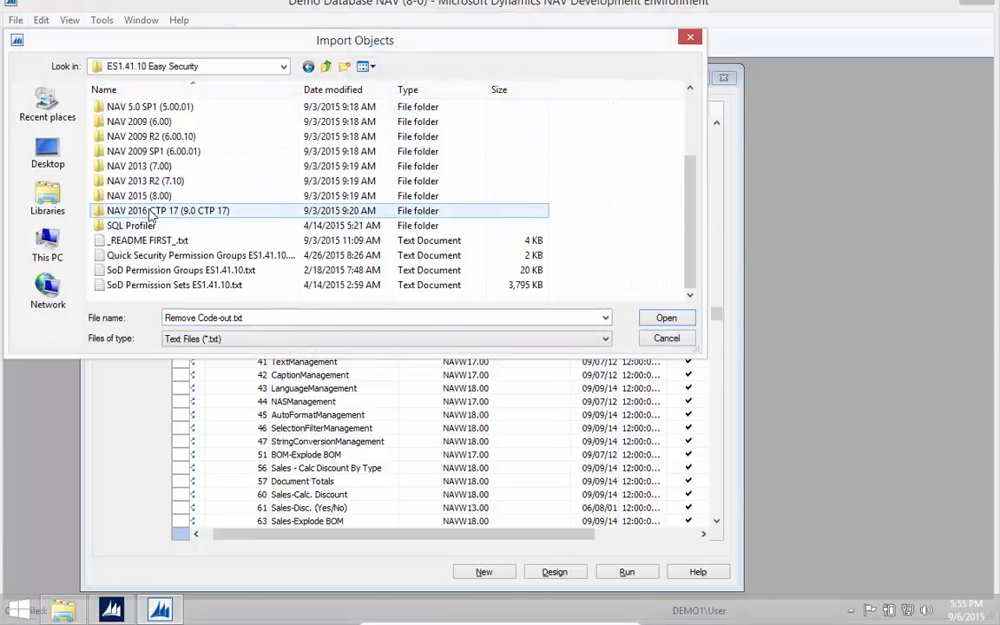
{"action": "double_click", "coordinate": [135, 195]}
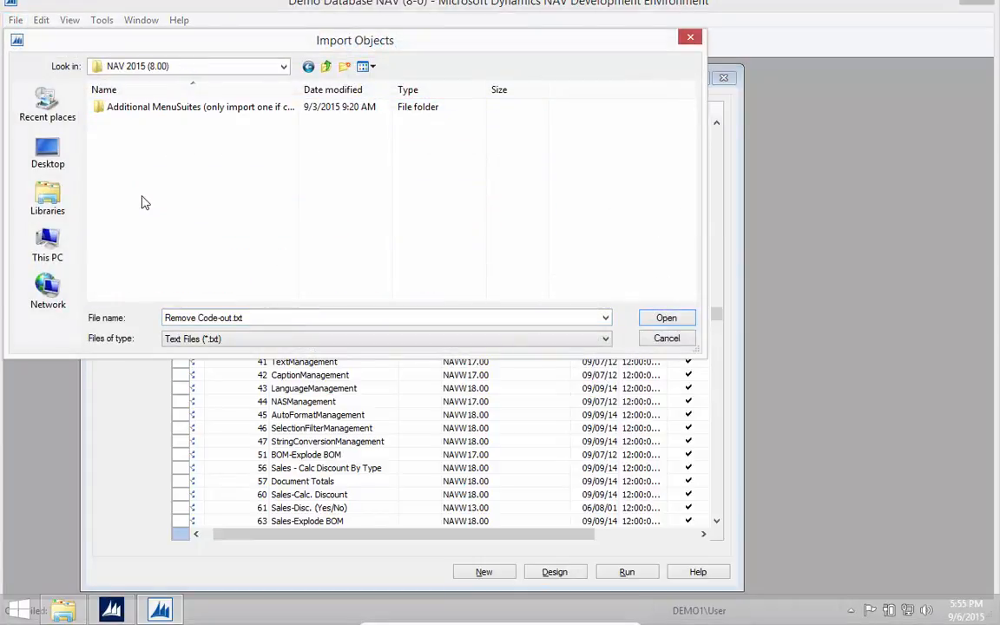
{"action": "left_click", "coordinate": [255, 339]}
{"action": "left_click", "coordinate": [226, 351]}
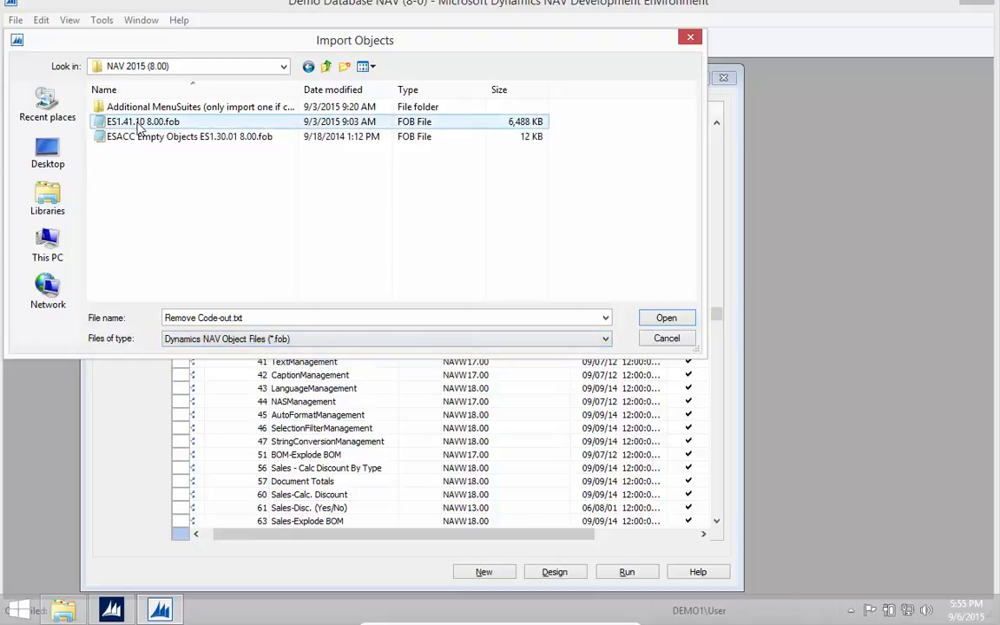
{"action": "left_click", "coordinate": [139, 126]}
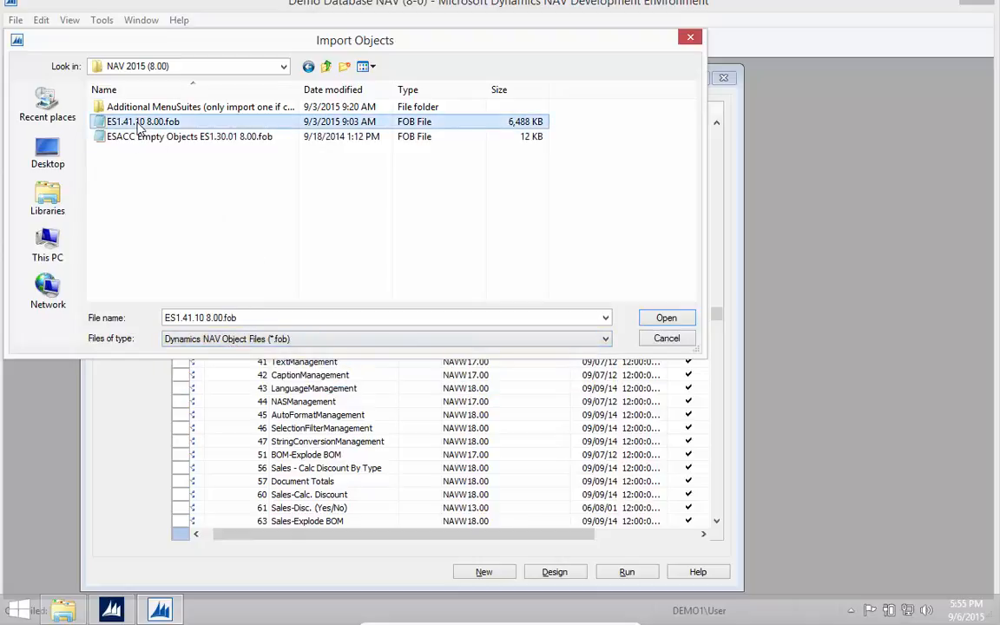
{"action": "left_click", "coordinate": [665, 320]}
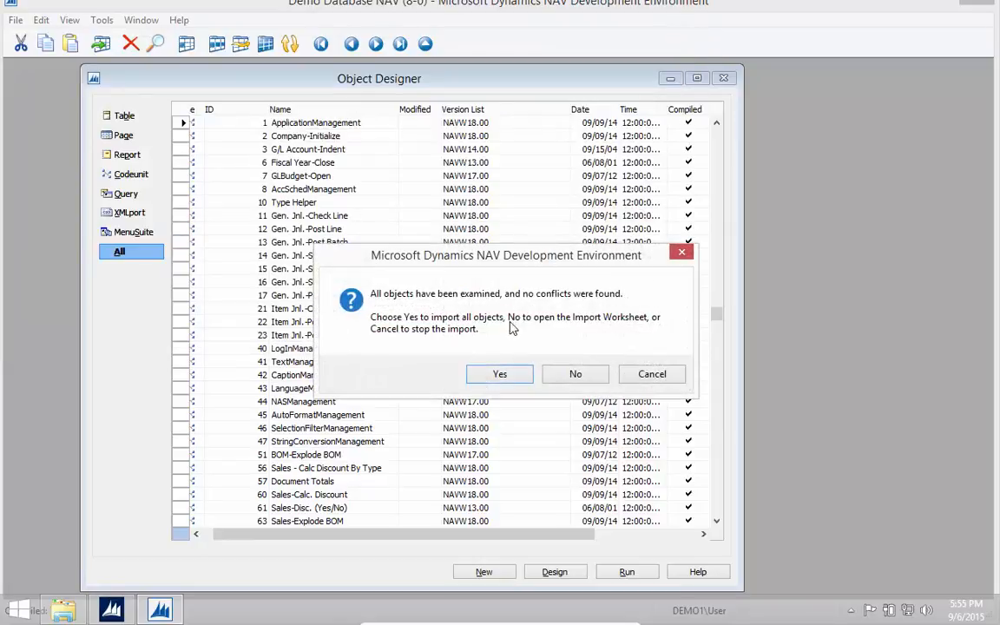
Review MenuSuite 1052 in the Import Worksheet and import all the objects, synchronizing the schema now with validation
{"action": "left_click", "coordinate": [576, 373]}
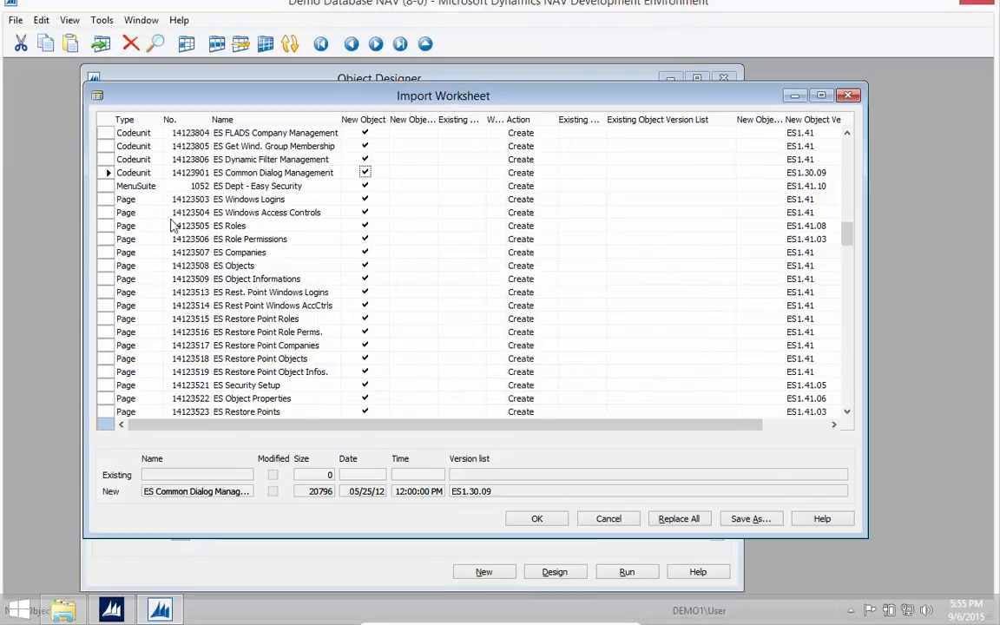
{"action": "left_click", "coordinate": [104, 186]}
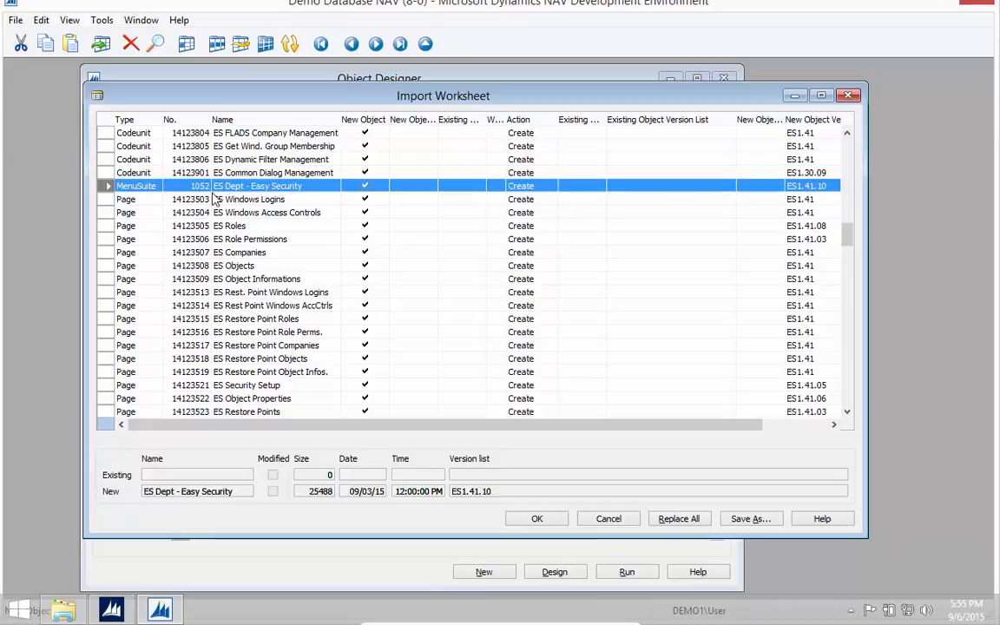
{"action": "left_click", "coordinate": [537, 519]}
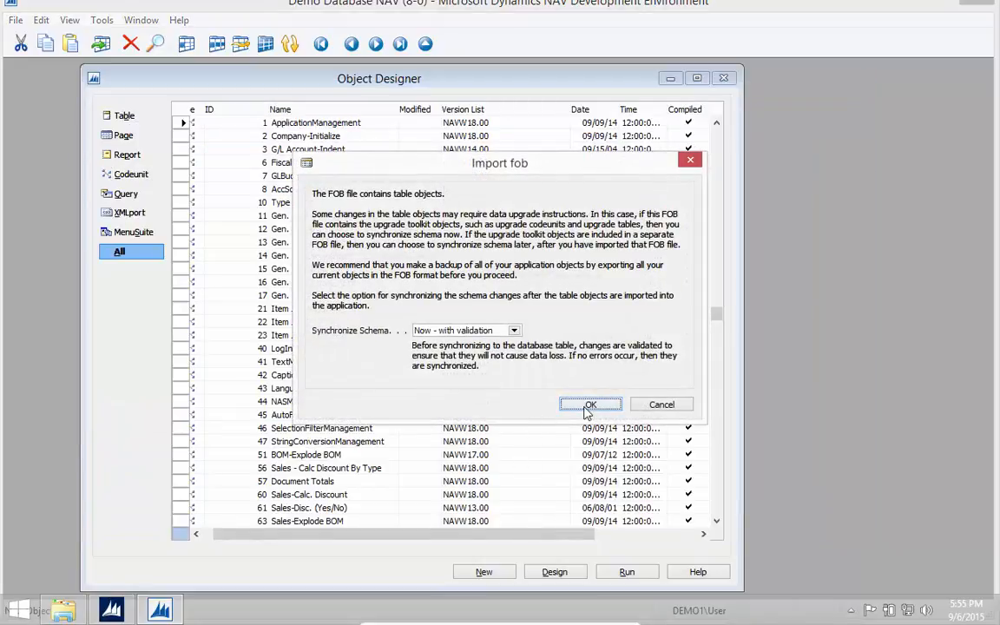
{"action": "left_click", "coordinate": [589, 406]}
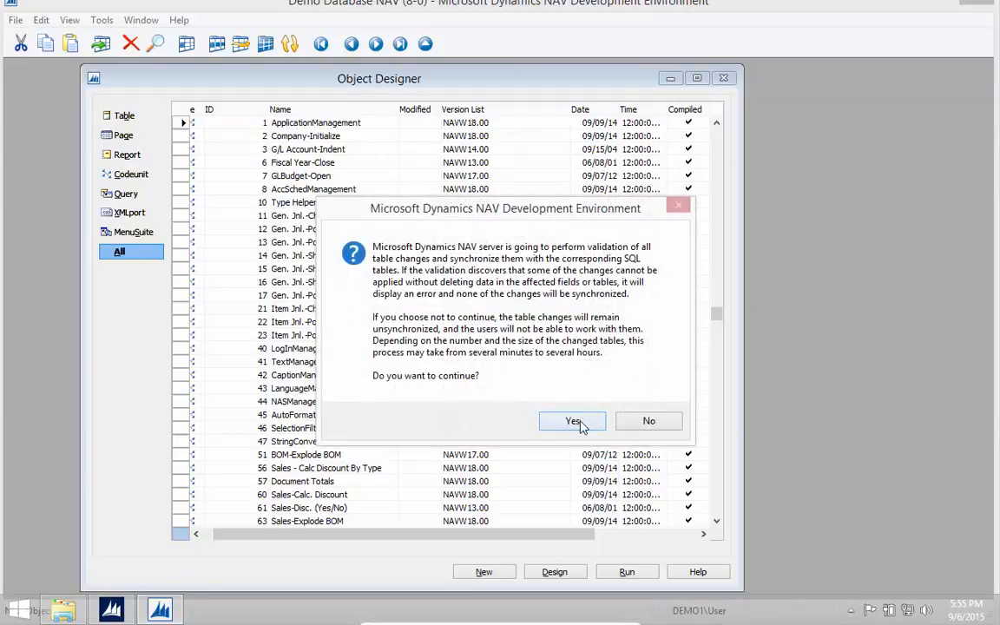
{"action": "left_click", "coordinate": [572, 421]}
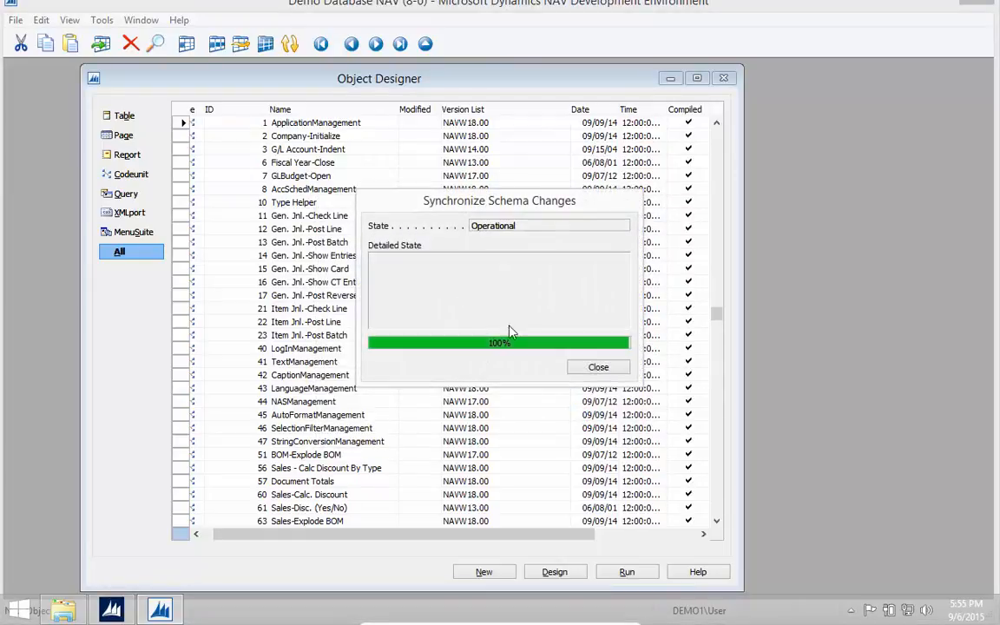
{"action": "left_click", "coordinate": [610, 370]}
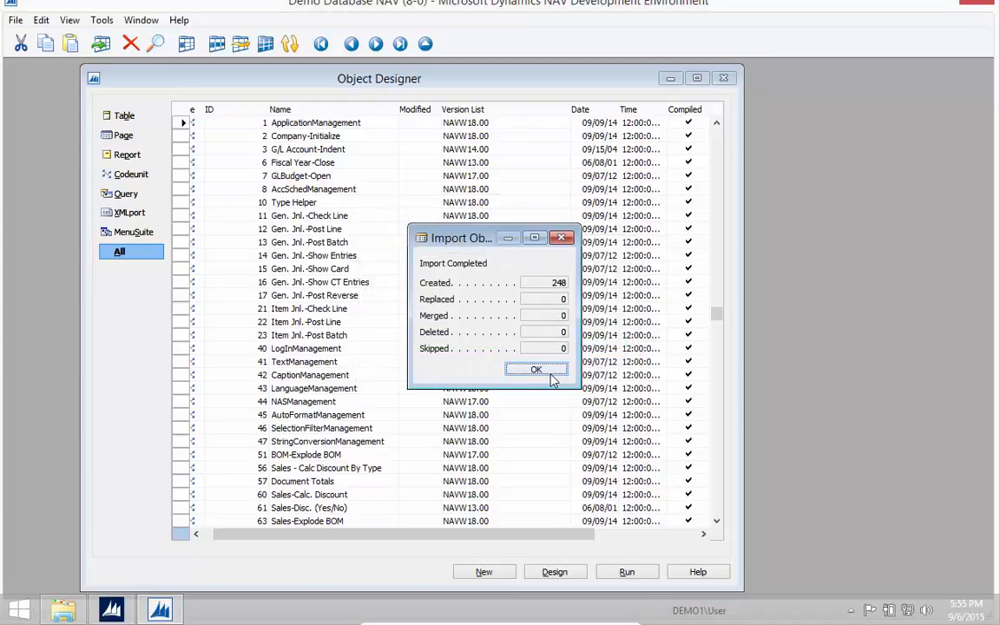
{"action": "left_click", "coordinate": [540, 371]}
Import the objects from ESACC Empty Objects ES1.30.01 8.00.fob by way of the Import Worksheet
{"action": "key", "text": "alt+f"}
{"action": "key", "text": "i"}
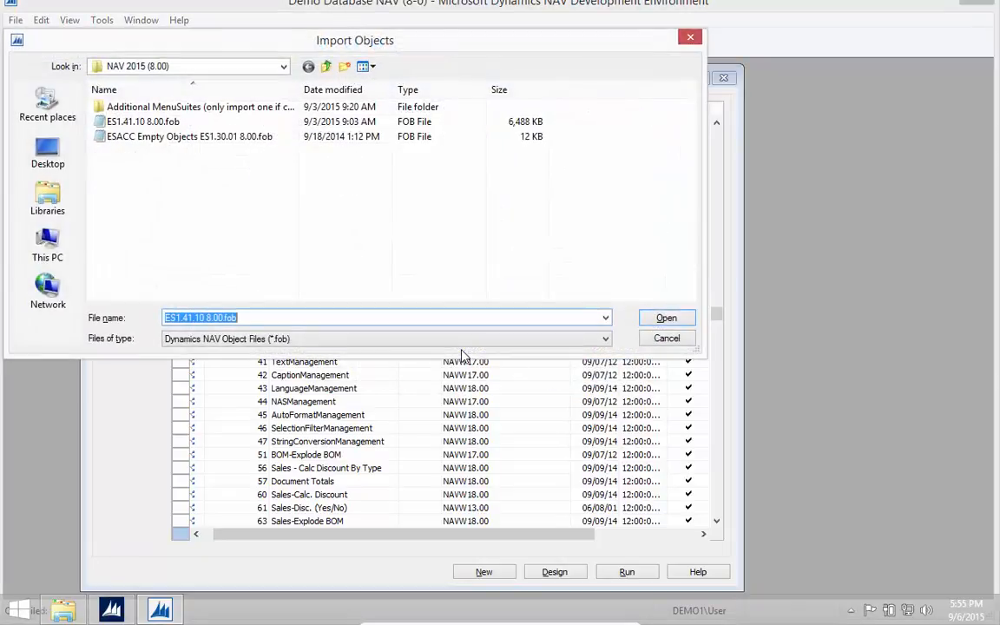
{"action": "left_click", "coordinate": [140, 137]}
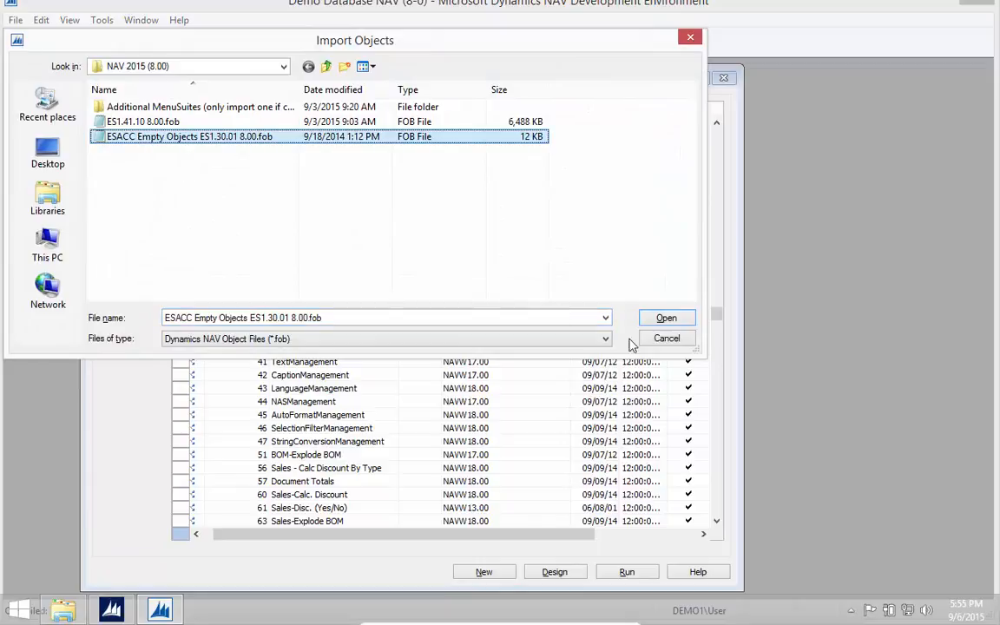
{"action": "left_click", "coordinate": [666, 319]}
{"action": "left_click", "coordinate": [574, 374]}
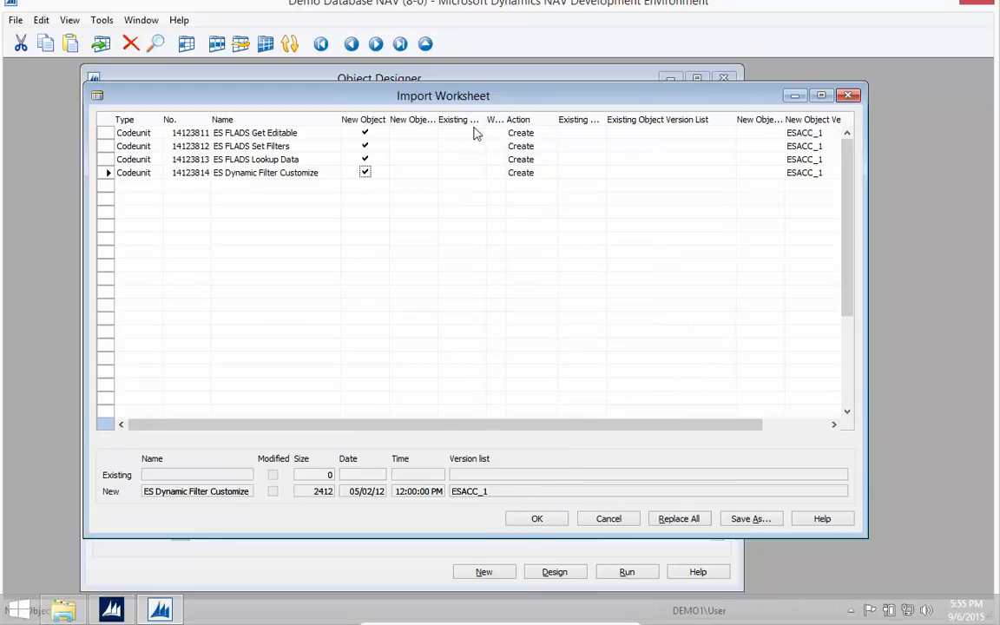
{"action": "left_click", "coordinate": [538, 521]}
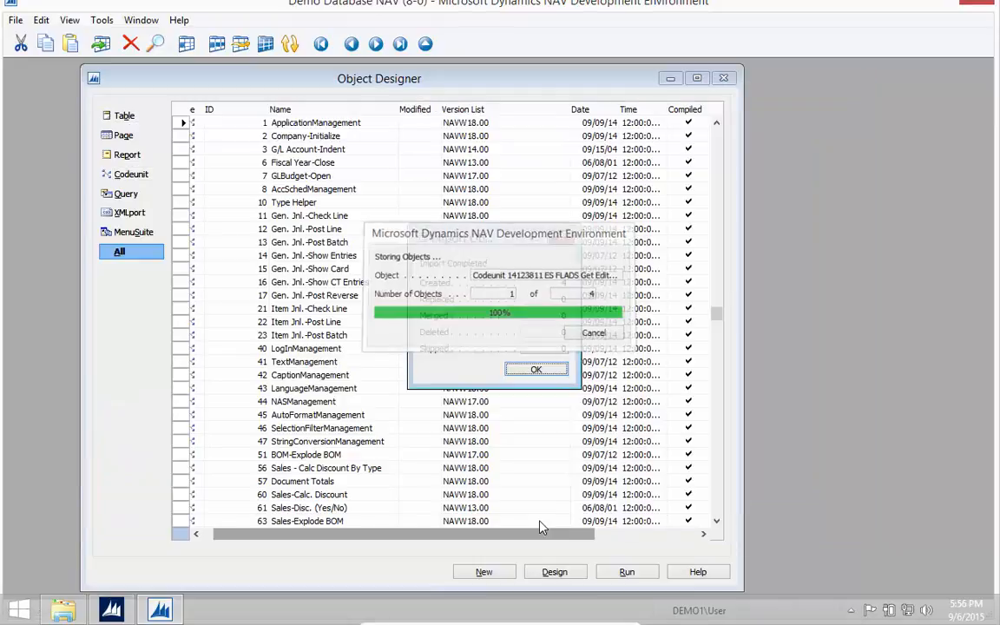
{"action": "left_click", "coordinate": [535, 371]}
Filter the object list to versions matching ES* in the Version List field
{"action": "left_click", "coordinate": [479, 377]}
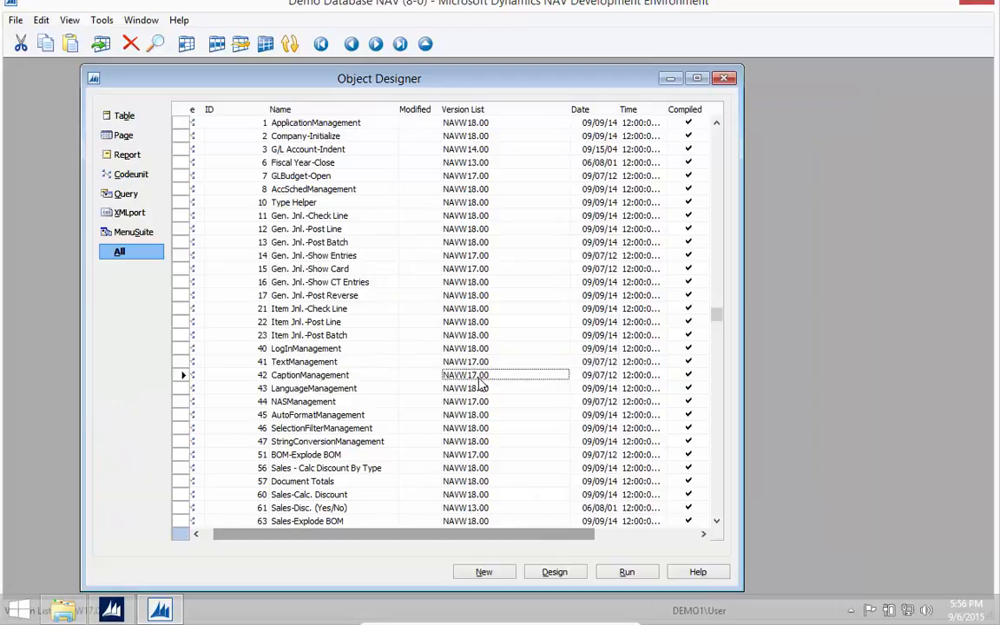
{"action": "key", "text": "F7"}
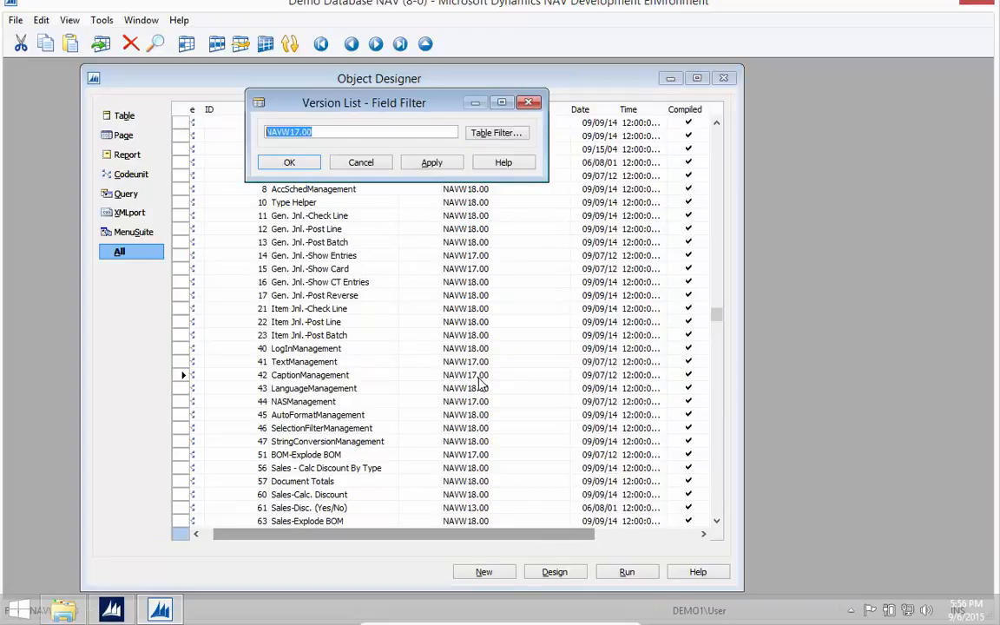
{"action": "type", "text": "ES*"}
{"action": "key", "text": "Return"}
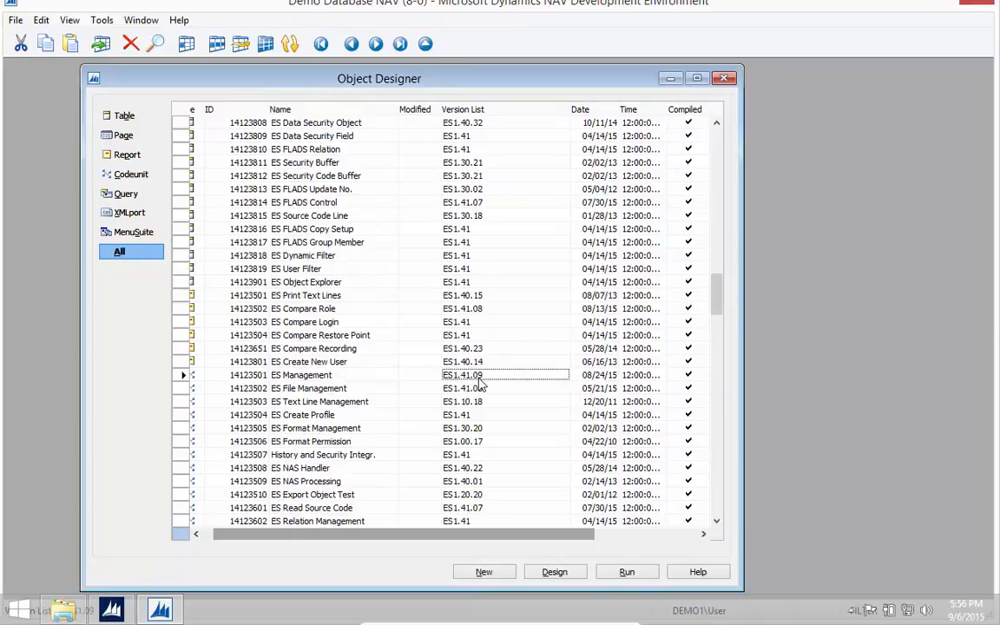
Compile all the filtered Easy Security objects, synchronizing the schema now with validation
{"action": "key", "text": "ctrl+a"}
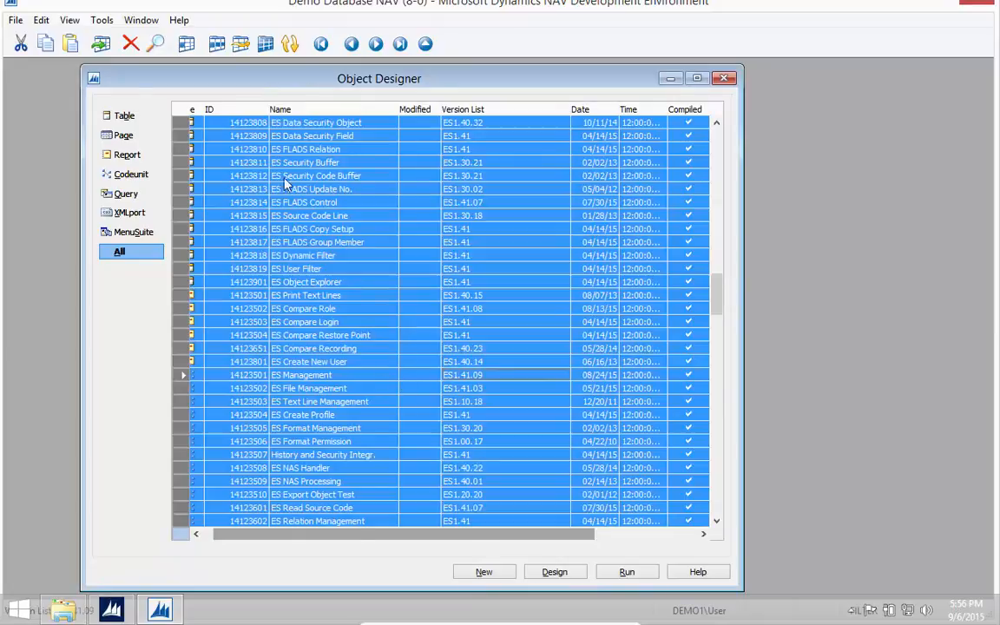
{"action": "left_click", "coordinate": [101, 20]}
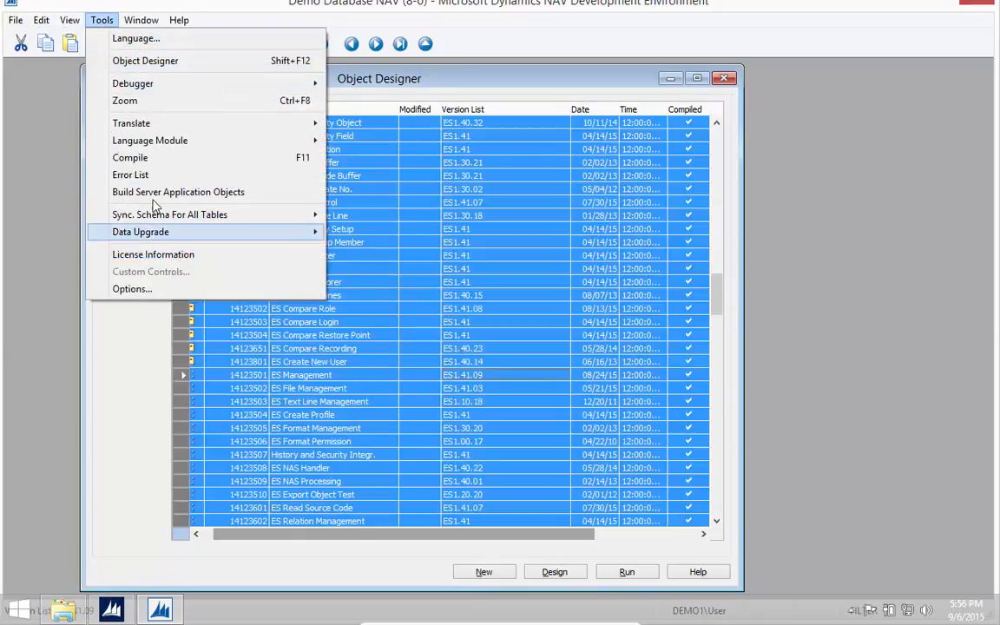
{"action": "left_click", "coordinate": [128, 158]}
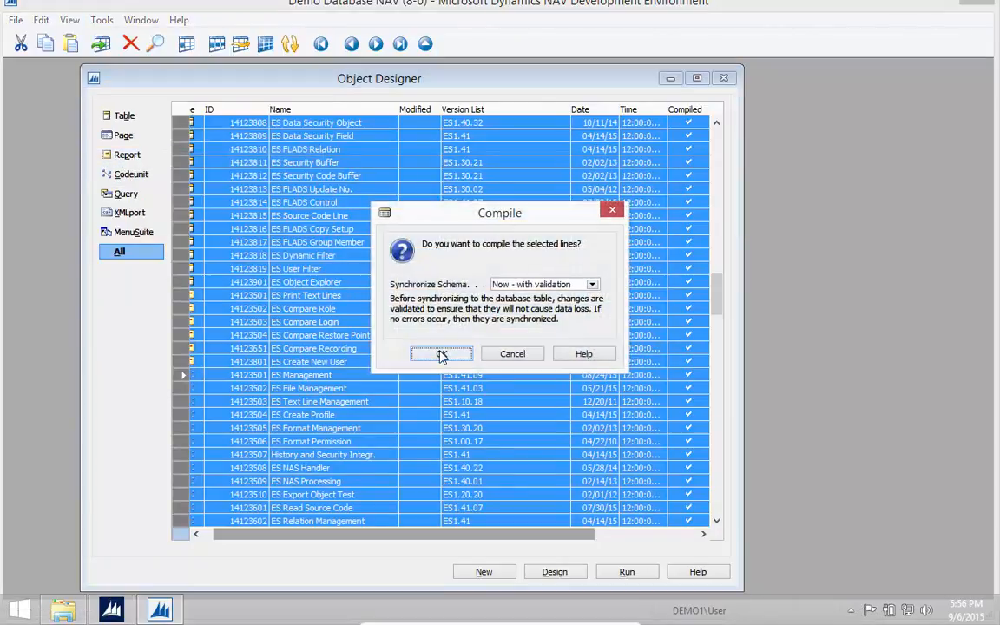
{"action": "left_click", "coordinate": [441, 355]}
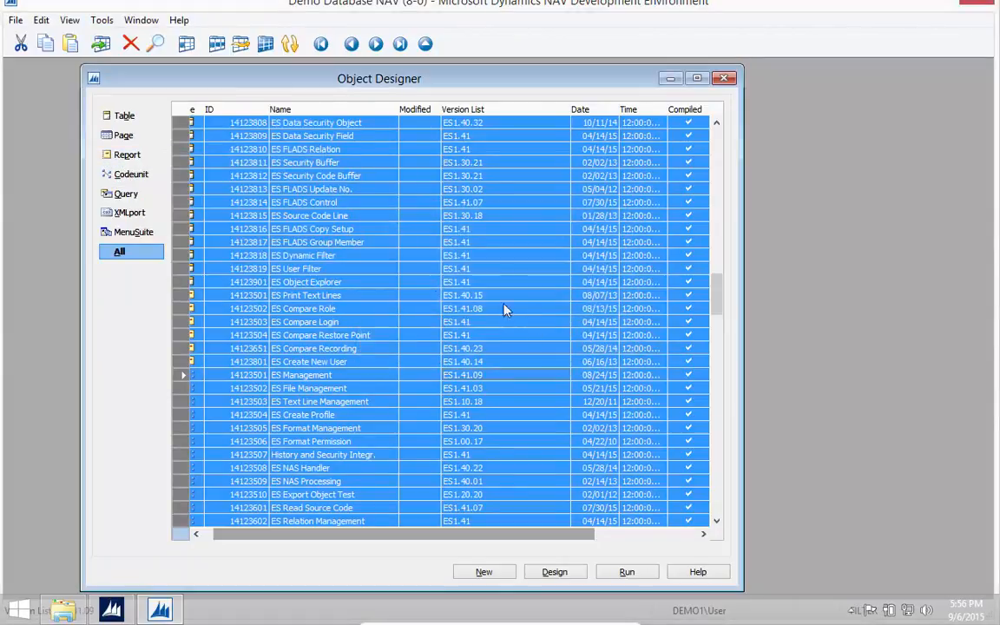
Show all MenuSuite objects without the version filter and compile both Dept - MBS and ES Dept - Easy Security
{"action": "left_click", "coordinate": [139, 232]}
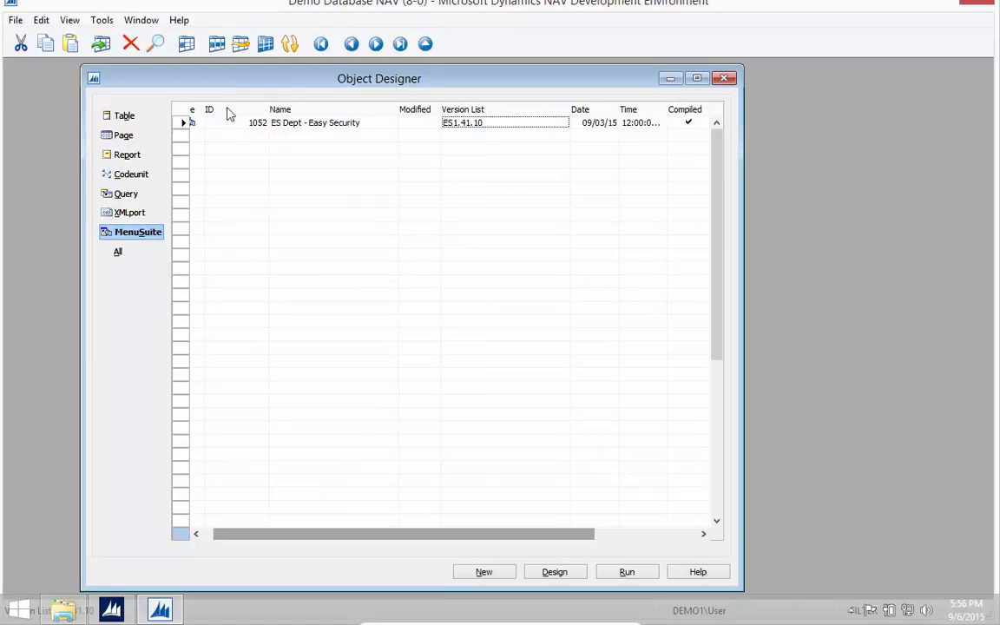
{"action": "left_click", "coordinate": [265, 45]}
{"action": "left_click", "coordinate": [178, 110]}
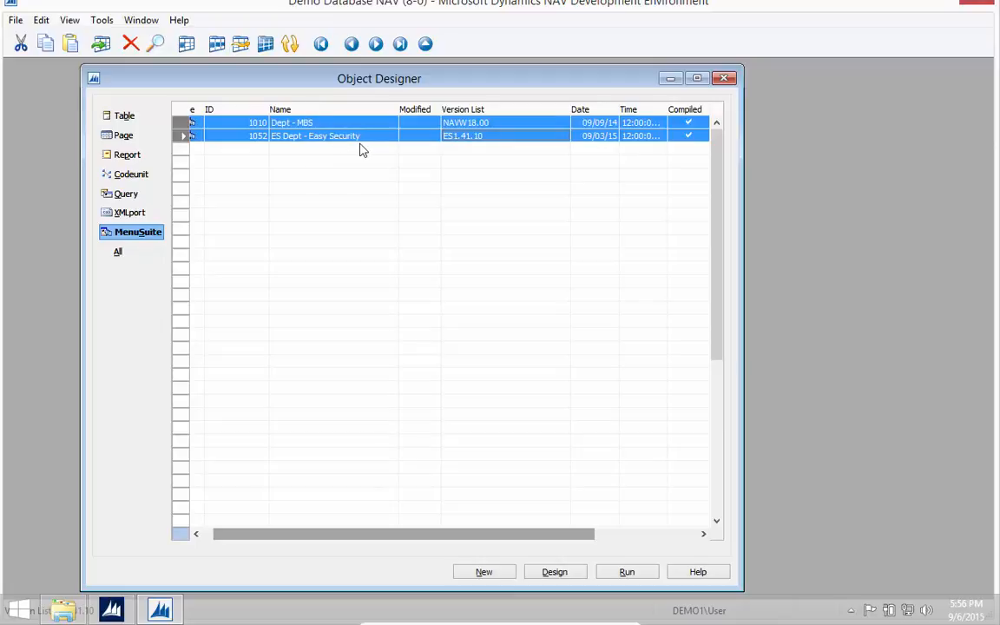
{"action": "key", "text": "F11"}
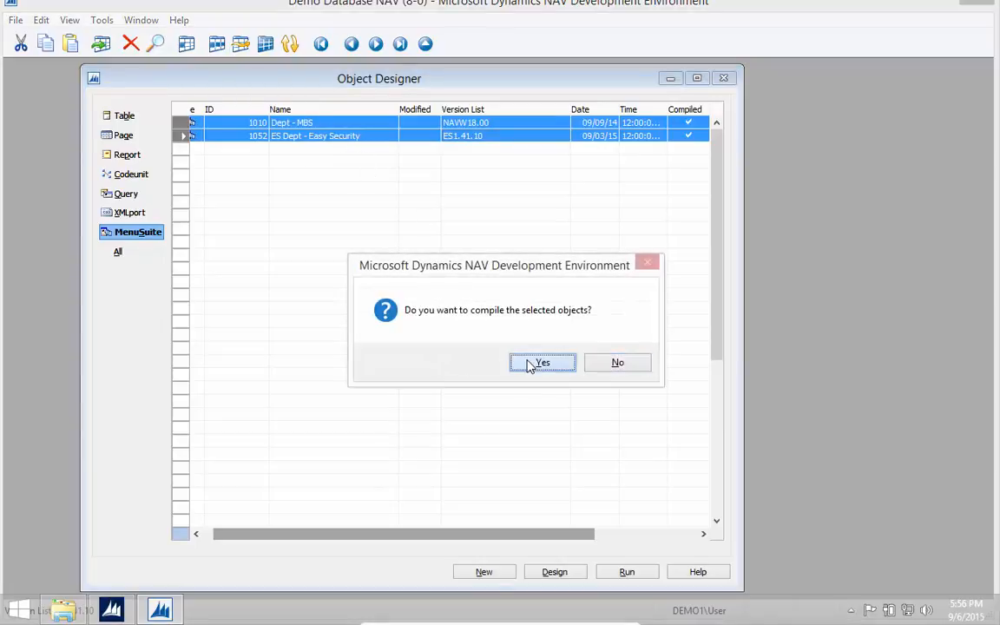
{"action": "left_click", "coordinate": [526, 360]}
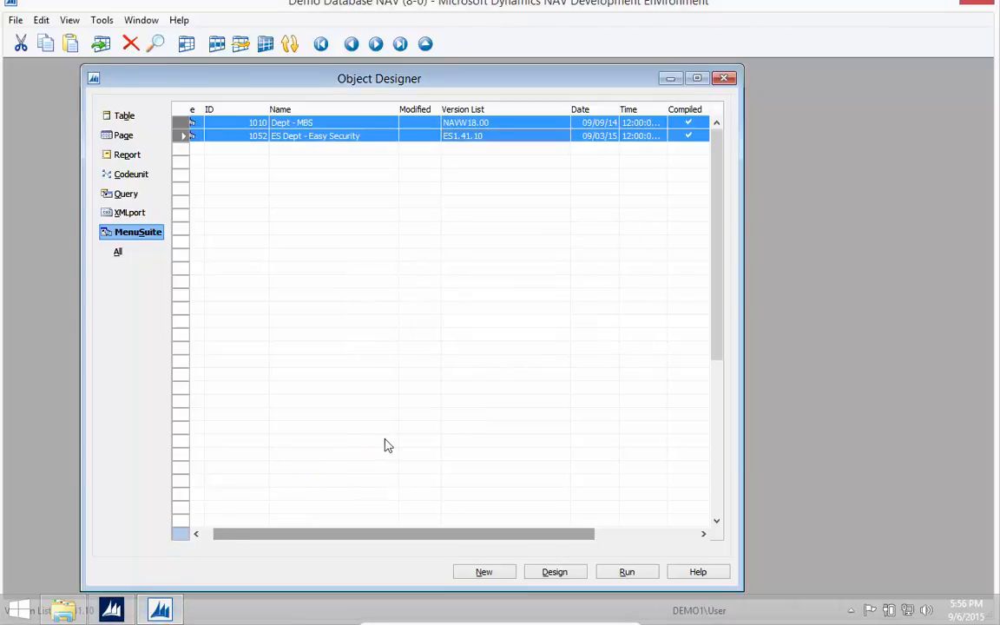
Try to export all database objects to the Temp folder in text format under the name All Objects
{"action": "left_click", "coordinate": [118, 252]}
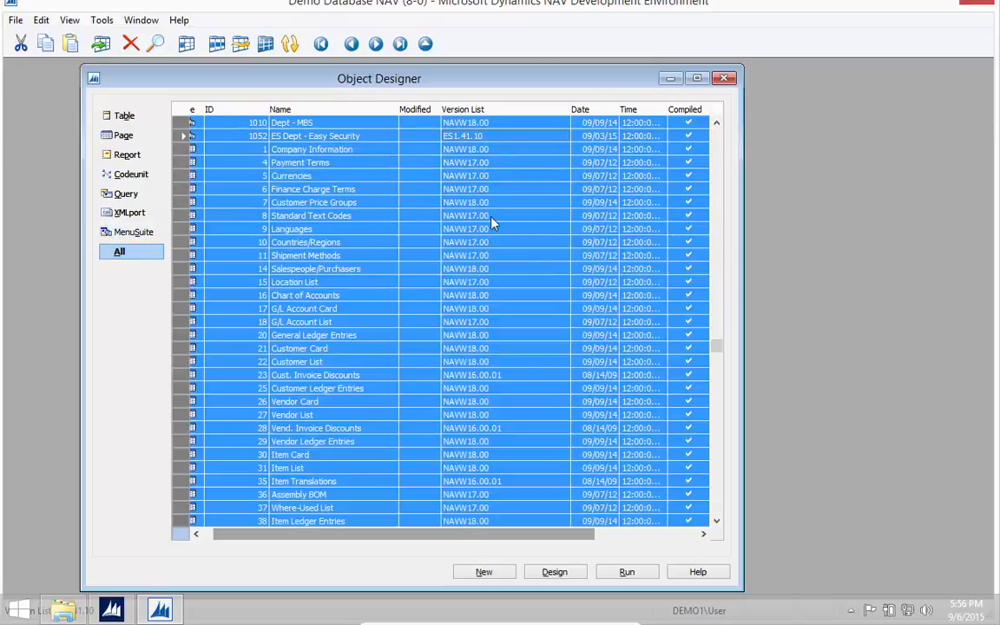
{"action": "left_click", "coordinate": [13, 20]}
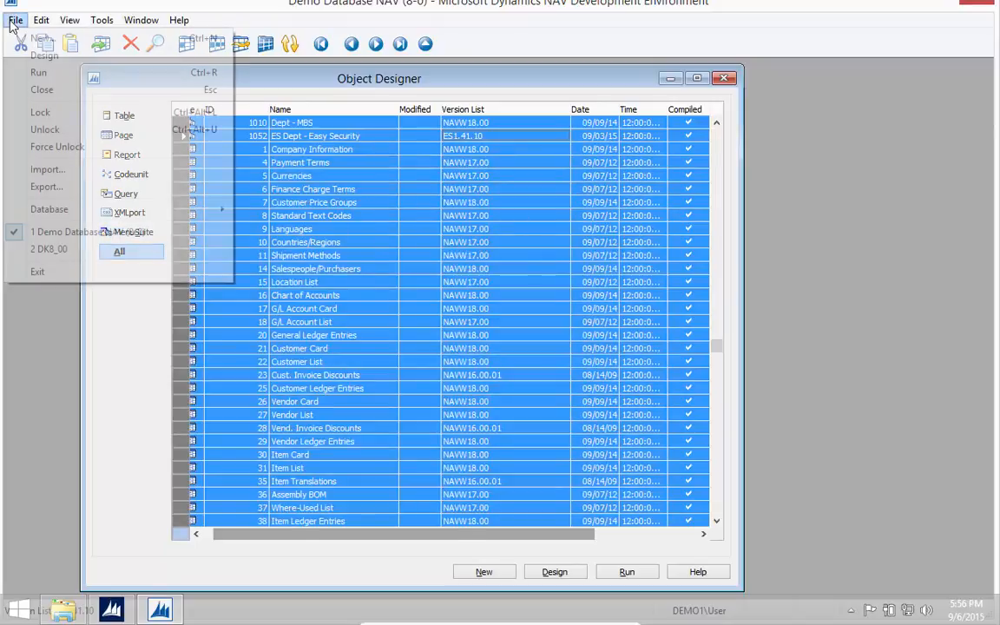
{"action": "left_click", "coordinate": [46, 189]}
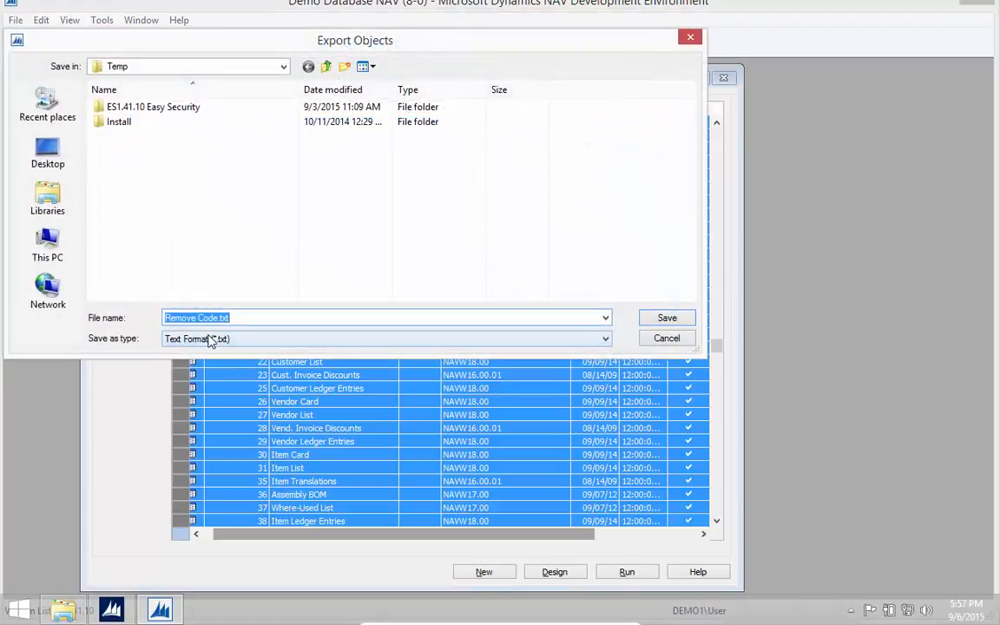
{"action": "type", "text": "All Objects"}
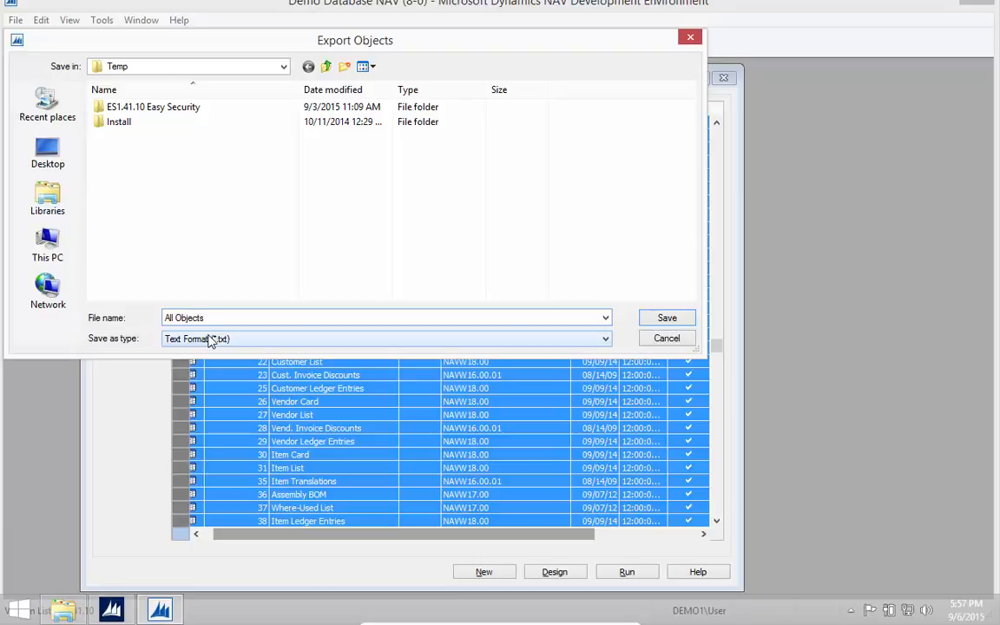
{"action": "key", "text": "Return"}
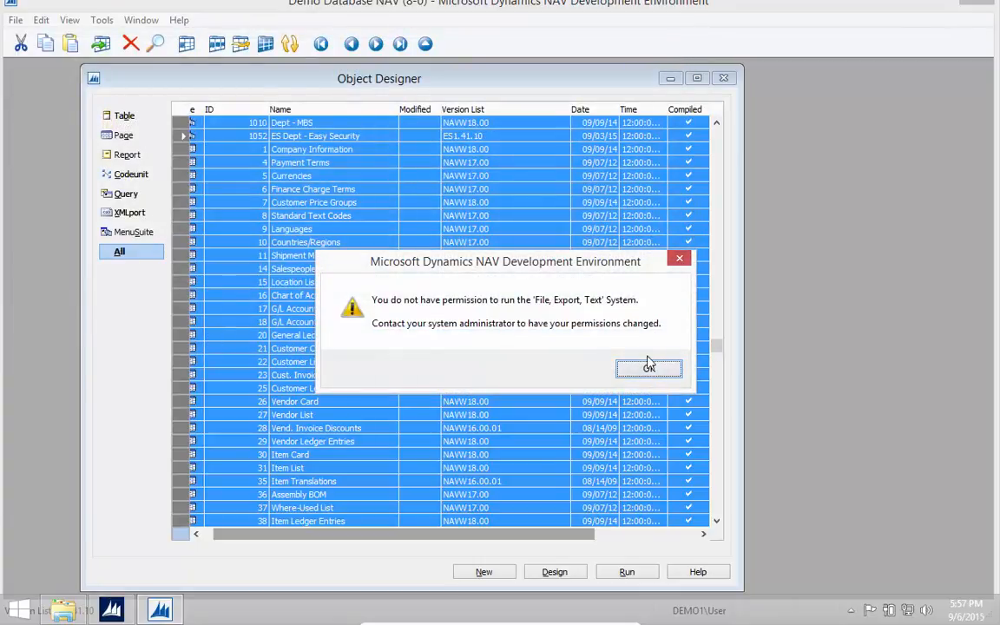
{"action": "left_click", "coordinate": [649, 371]}
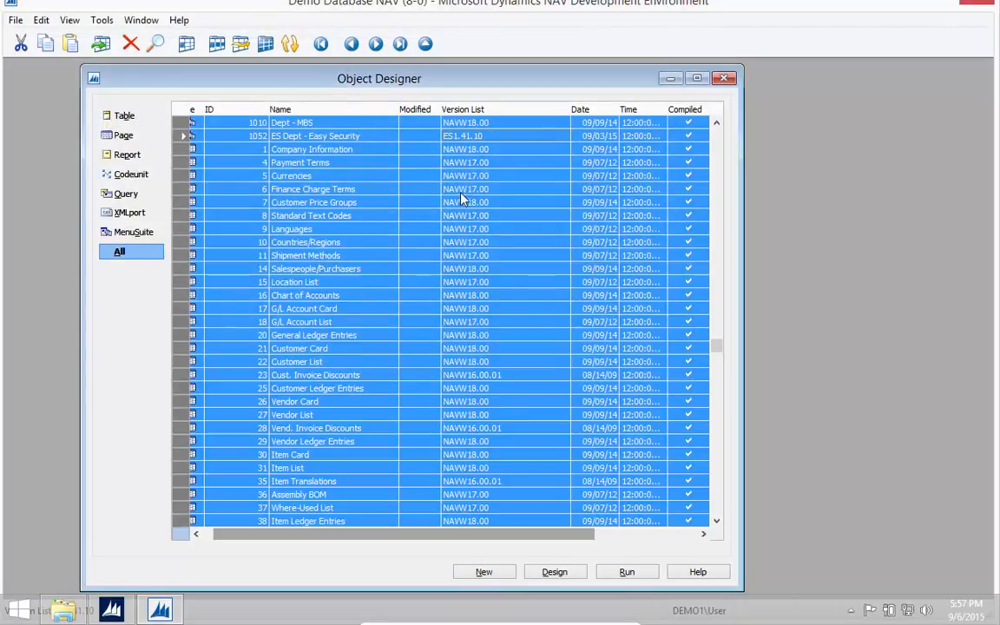
Change the active license to the Mergetool Development NAV 2015 license, and reopen Demo Database NAV (8-0)
{"action": "left_click", "coordinate": [98, 21]}
{"action": "left_click", "coordinate": [130, 257]}
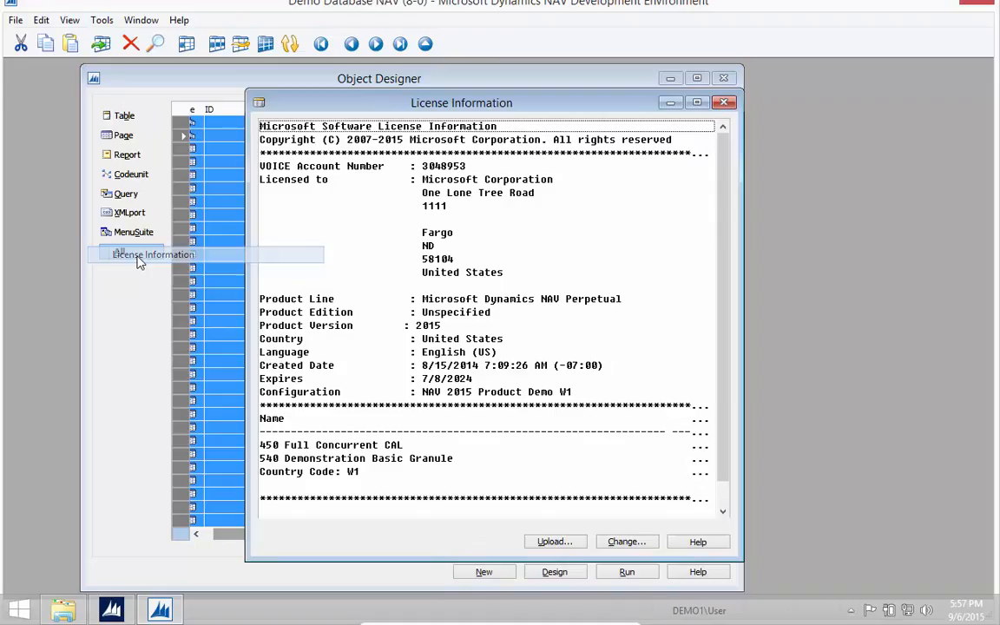
{"action": "left_click", "coordinate": [626, 542]}
{"action": "key", "text": "Return"}
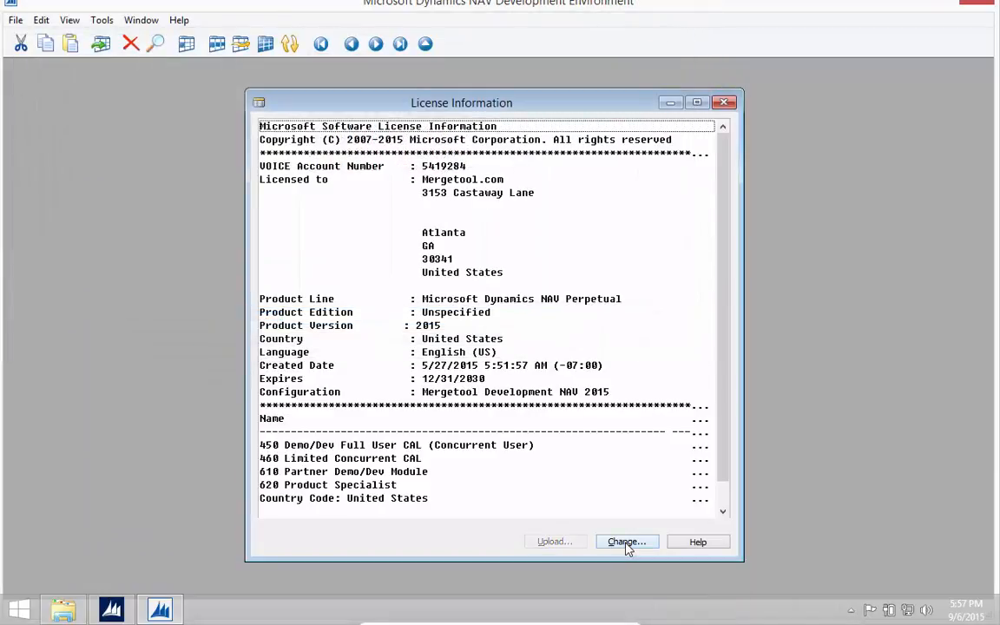
{"action": "key", "text": "Escape"}
{"action": "key", "text": "alt+f"}
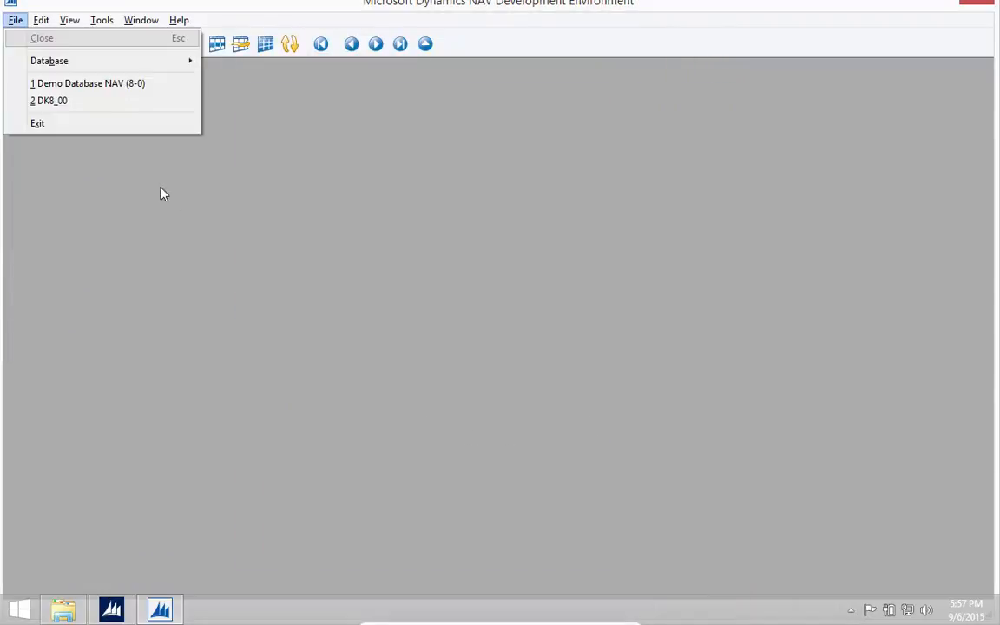
{"action": "left_click", "coordinate": [76, 82]}
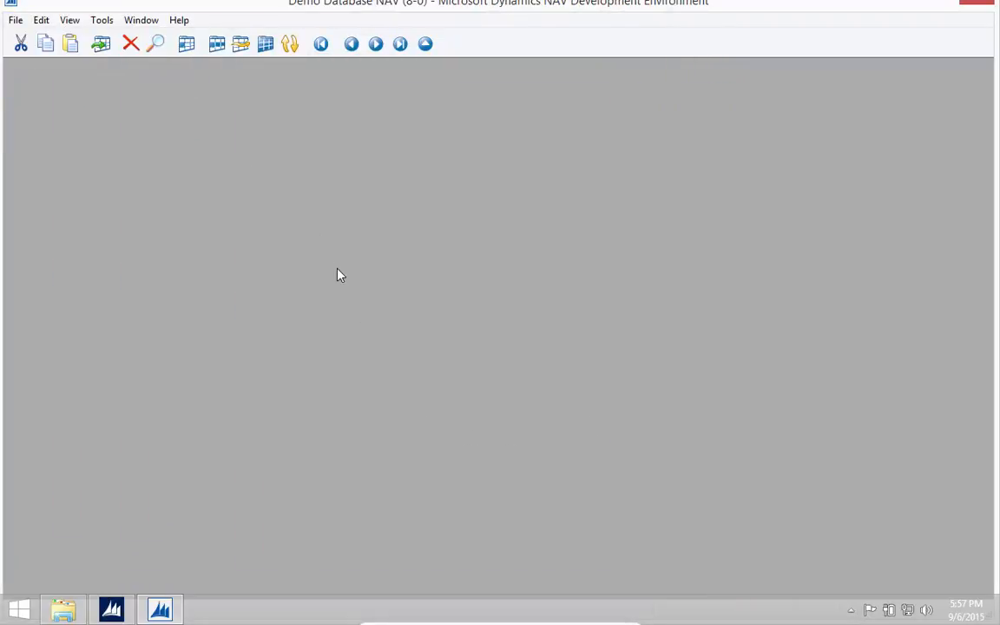
Select all objects in the Object Designer and export them to the Temp folder as All Objects.txt in text format
{"action": "key", "text": "ctrl+a"}
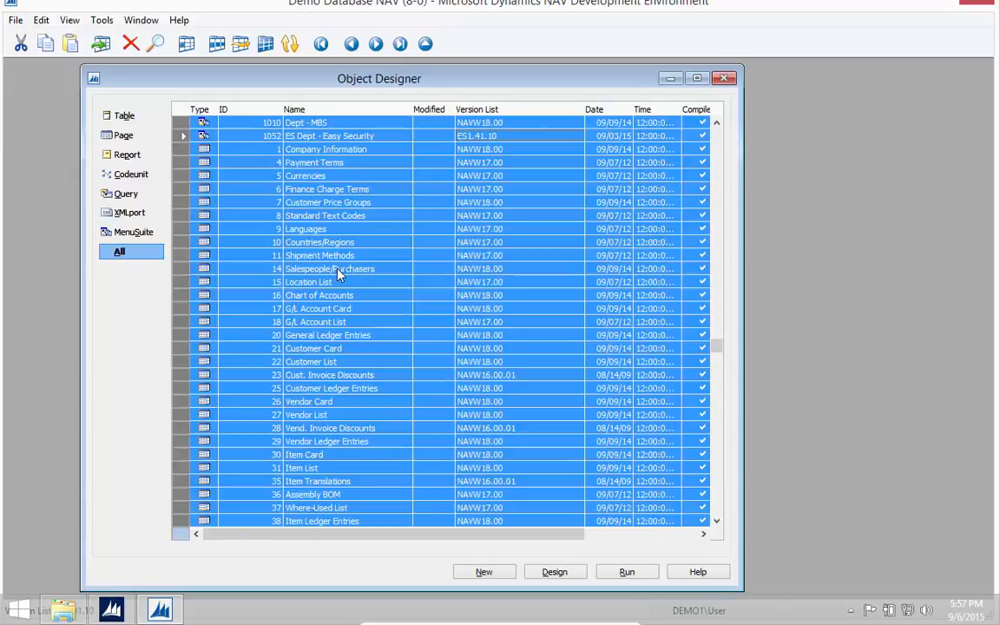
{"action": "left_click", "coordinate": [16, 20]}
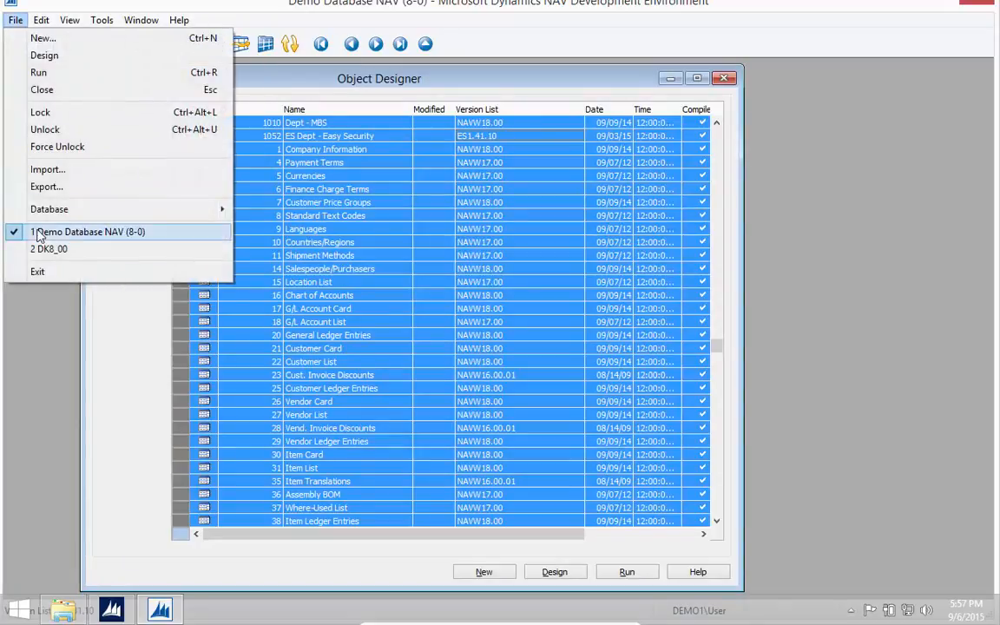
{"action": "left_click", "coordinate": [42, 182]}
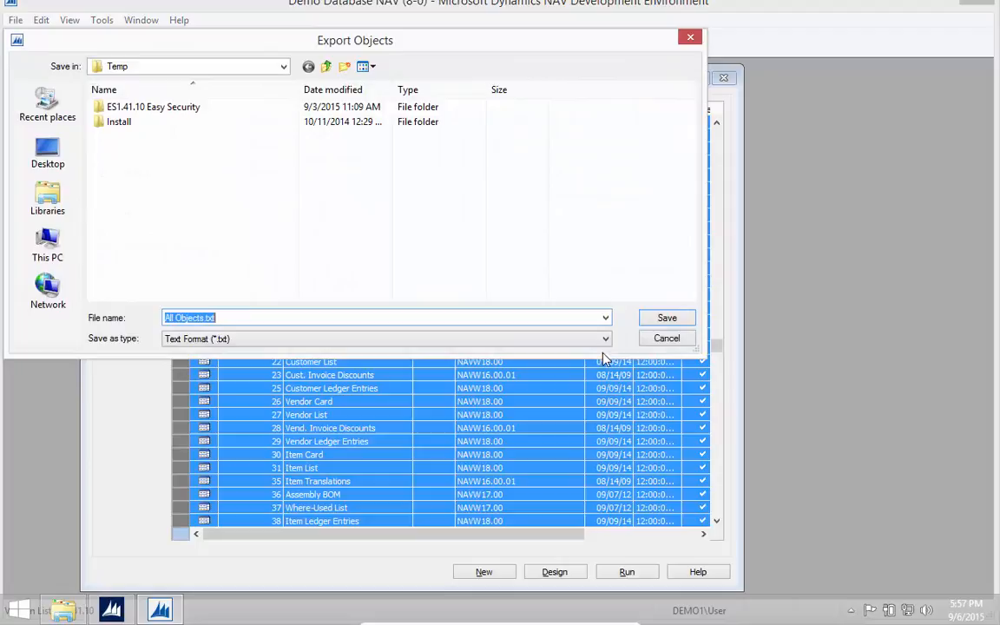
{"action": "left_click", "coordinate": [666, 321]}
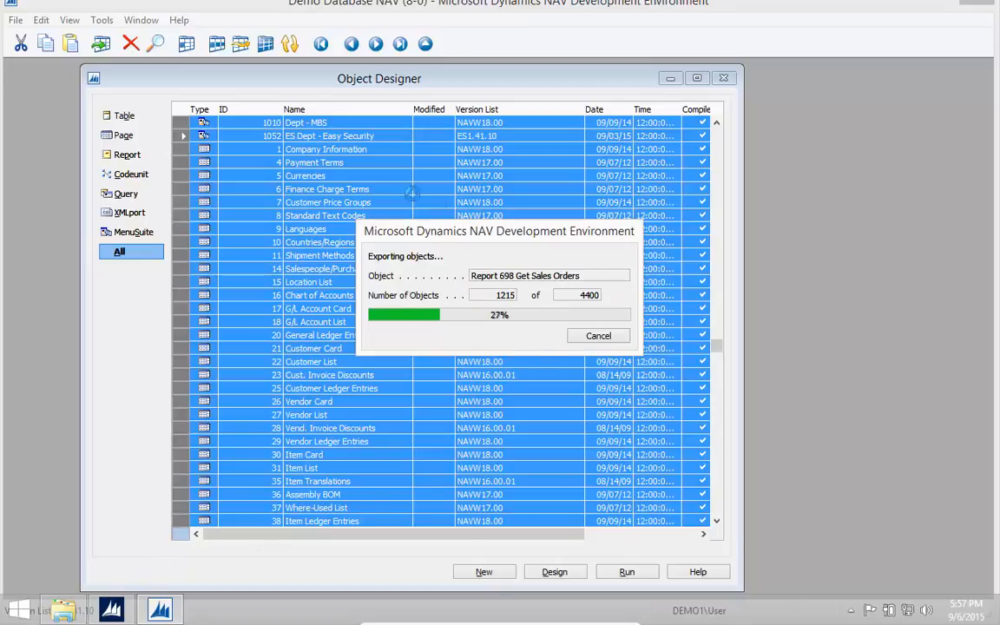
Switch to the Microsoft Dynamics NAV client and open the Companies list in the General section of IT Administration
{"action": "left_click", "coordinate": [114, 607]}
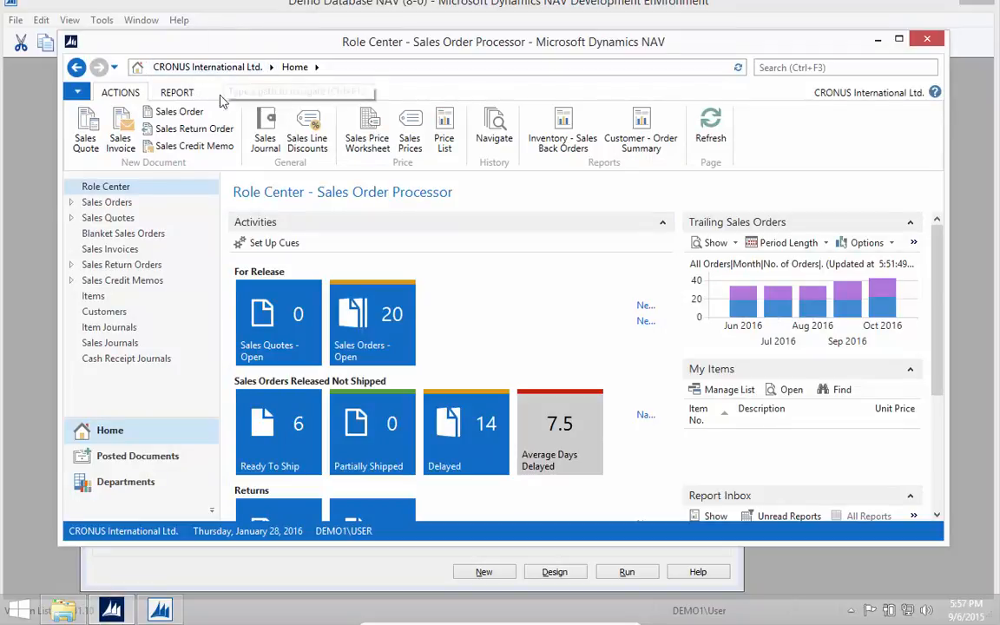
{"action": "left_click", "coordinate": [116, 484]}
{"action": "left_click", "coordinate": [115, 274]}
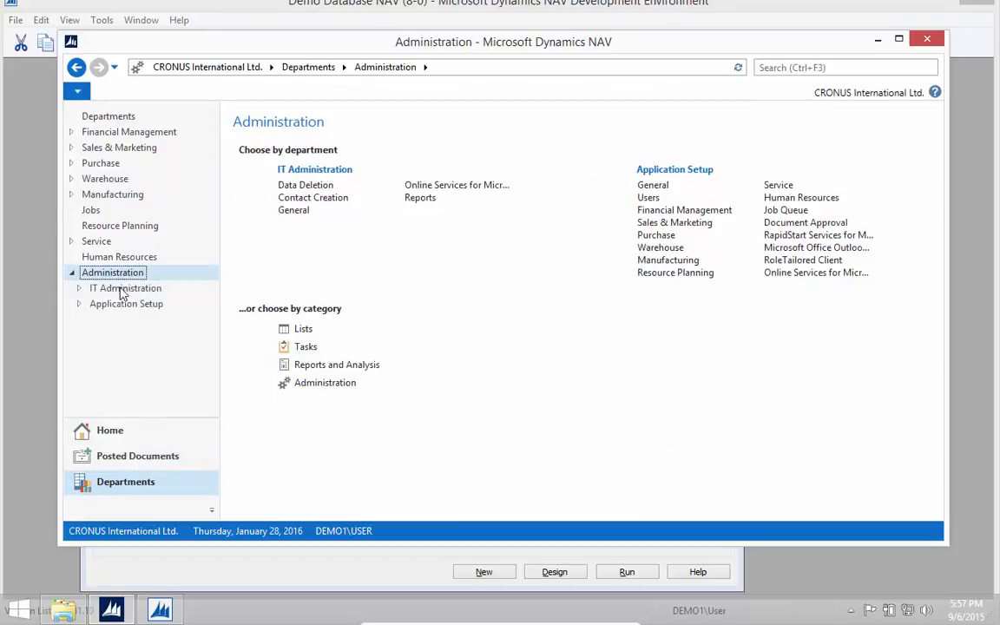
{"action": "left_click", "coordinate": [123, 289]}
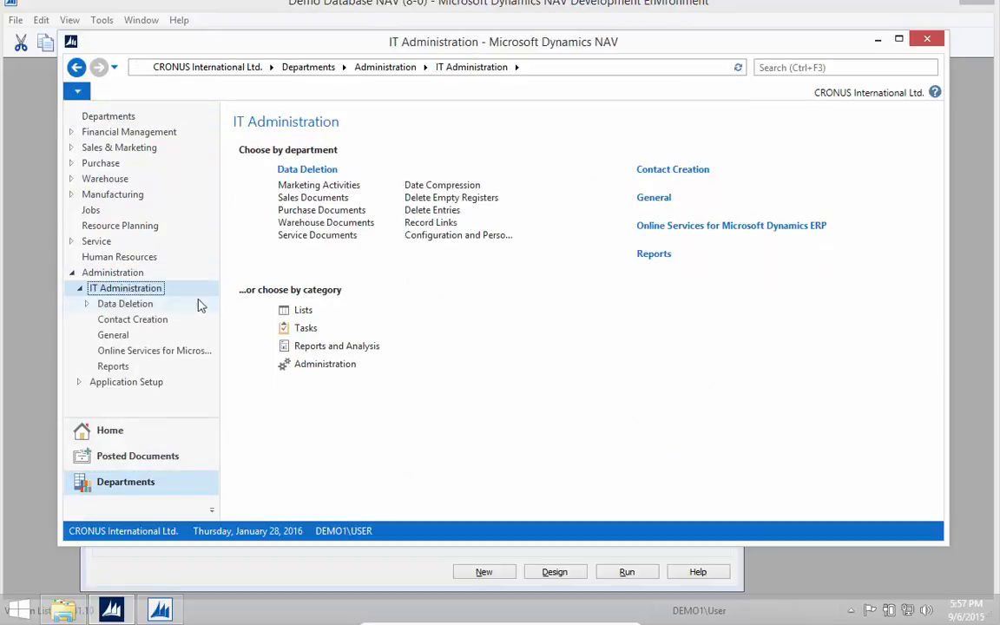
{"action": "left_click", "coordinate": [112, 335]}
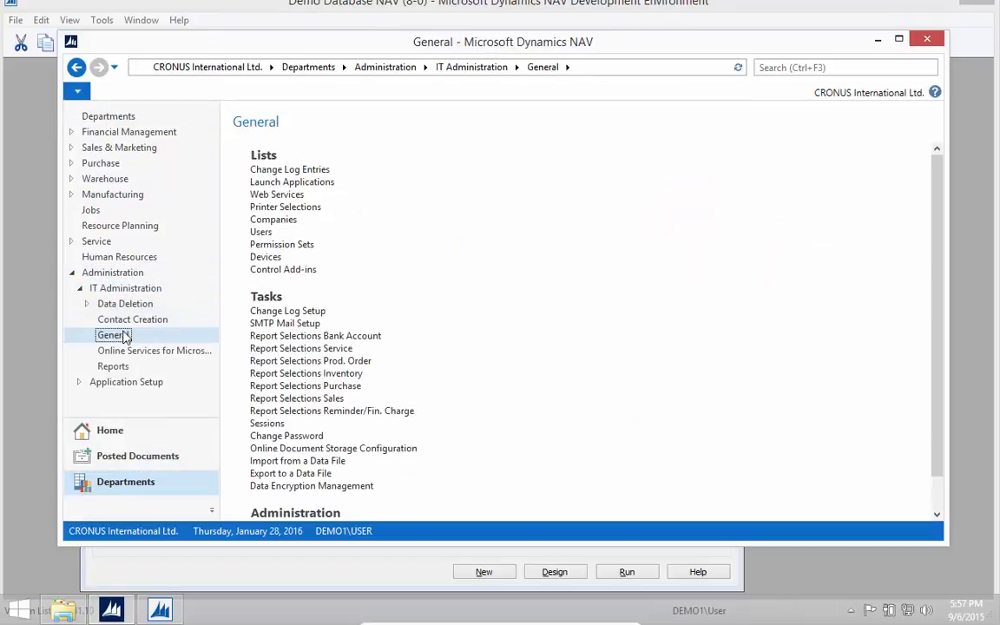
{"action": "left_click", "coordinate": [272, 220]}
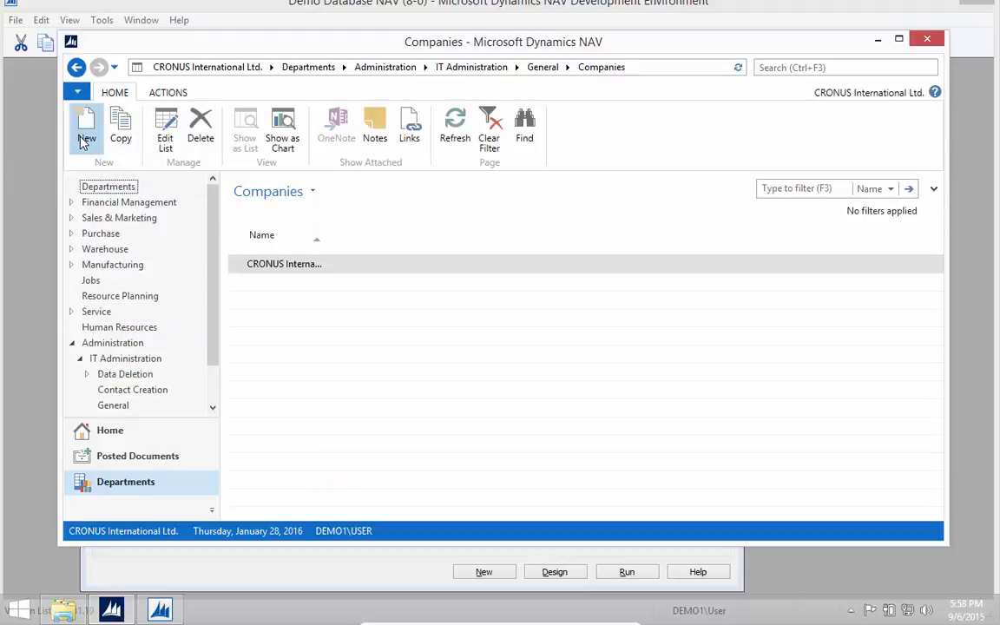
Create a new company named Easy Security in the Companies list
{"action": "left_click", "coordinate": [86, 139]}
{"action": "type", "text": "E"}
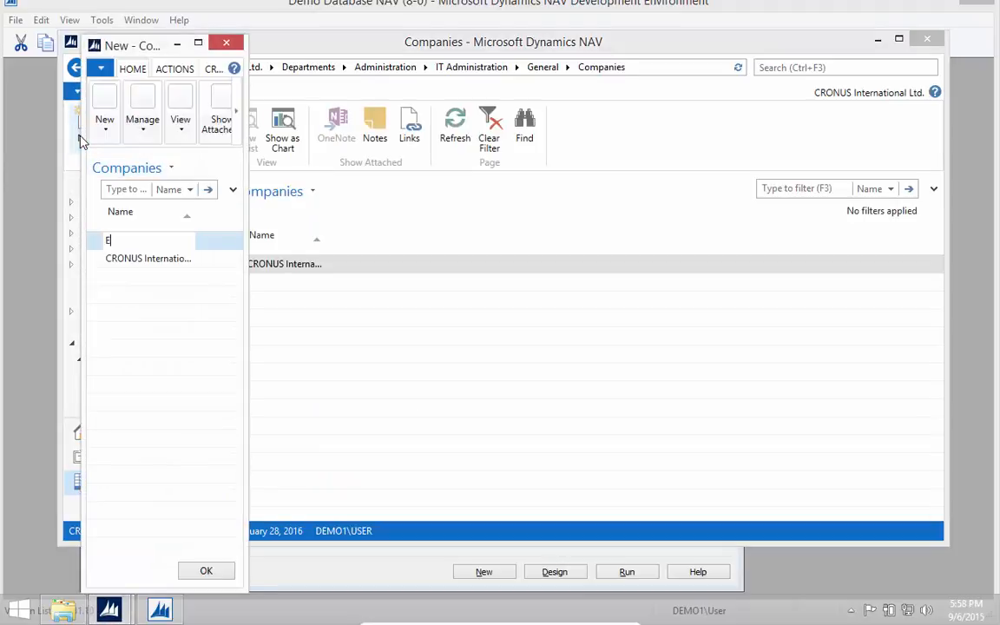
{"action": "type", "text": "asy Security"}
{"action": "key", "text": "Escape"}
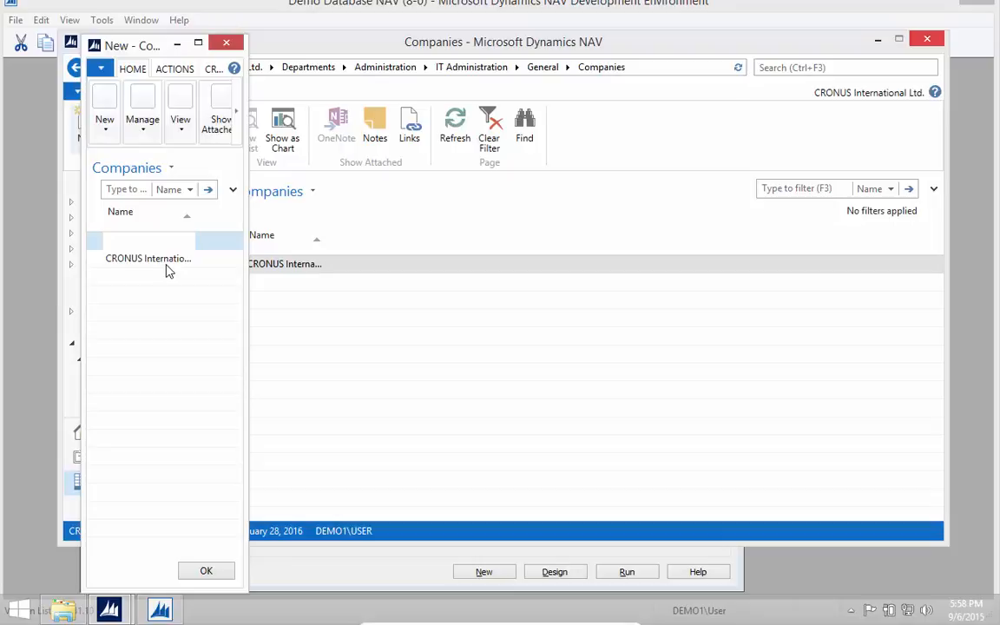
{"action": "left_click", "coordinate": [169, 272]}
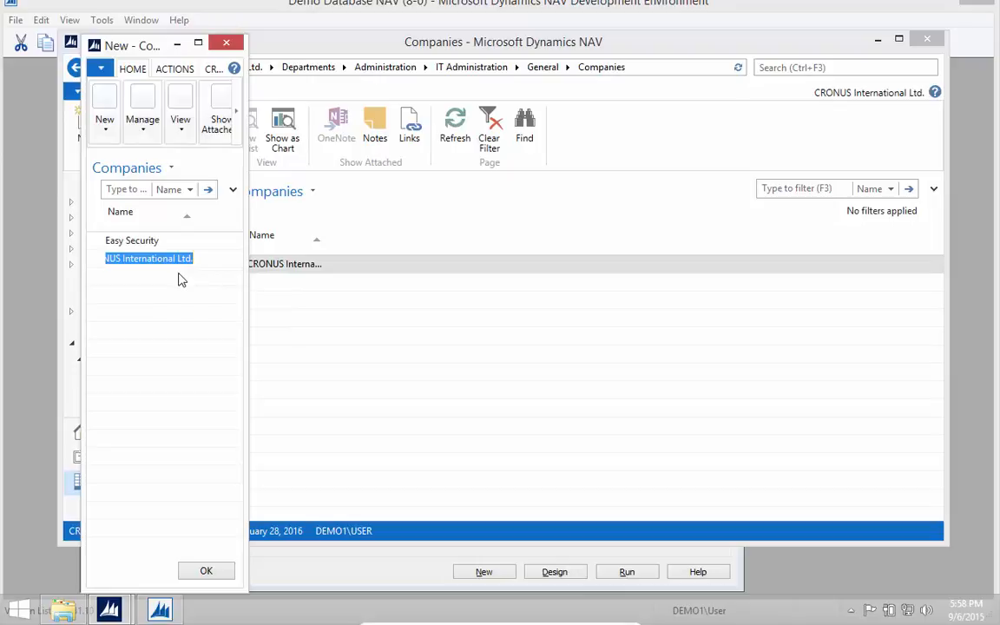
{"action": "key", "text": "Escape"}
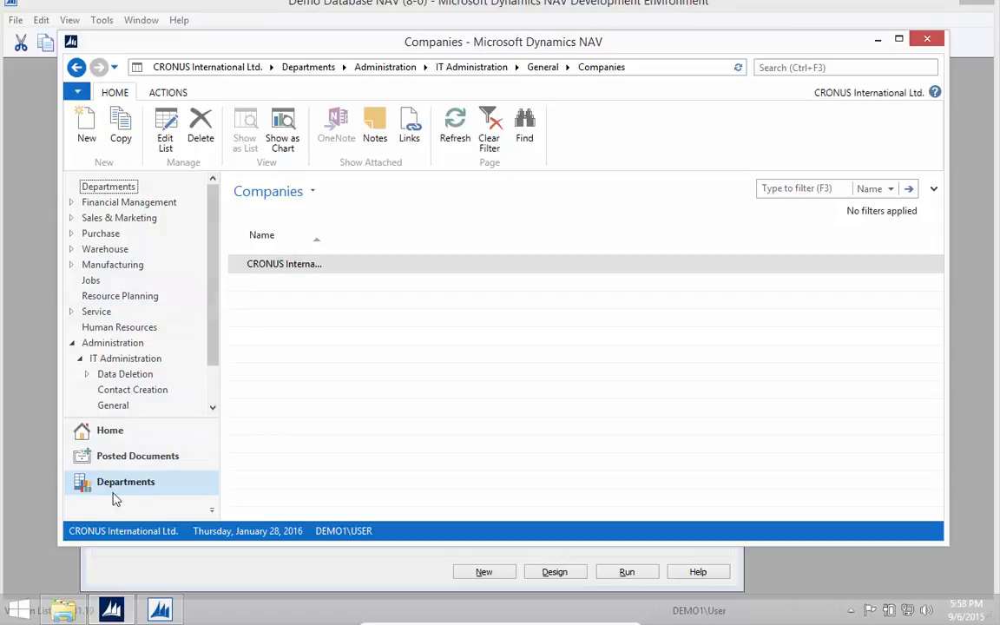
Change the active company to Easy Security
{"action": "left_click", "coordinate": [113, 533]}
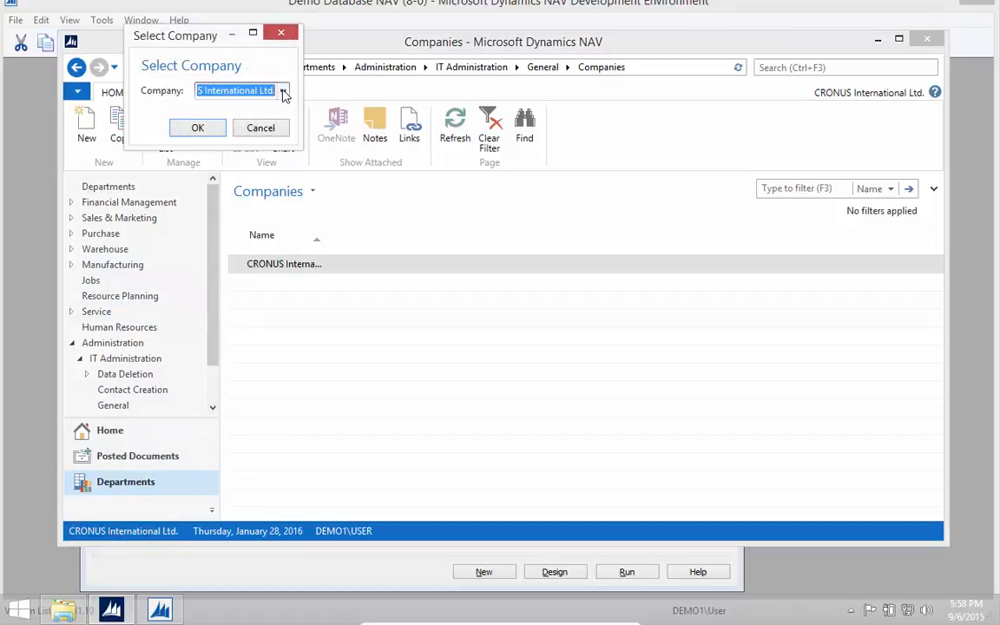
{"action": "left_click", "coordinate": [253, 89]}
{"action": "left_click", "coordinate": [222, 127]}
{"action": "left_click", "coordinate": [197, 127]}
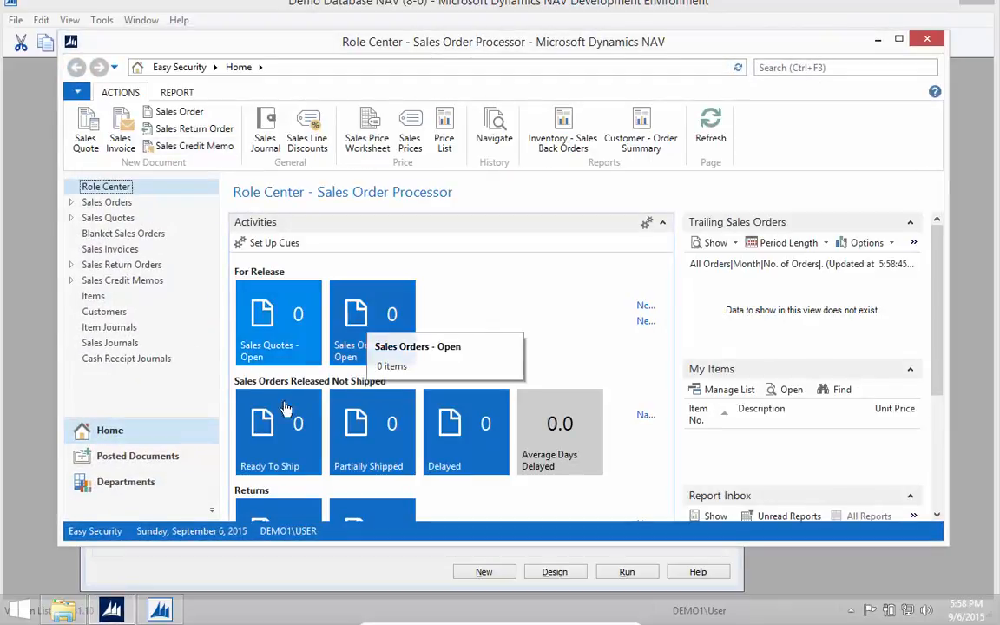
Open the Logins and Permissions page of the Easy Security department and bring its Administration setup entries into view
{"action": "left_click", "coordinate": [149, 483]}
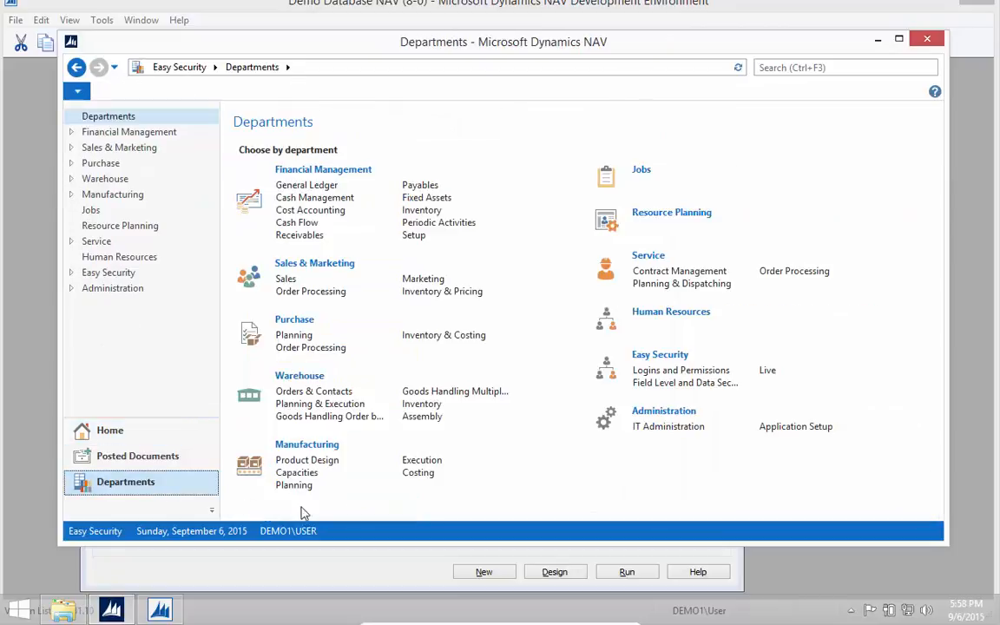
{"action": "left_click", "coordinate": [670, 371]}
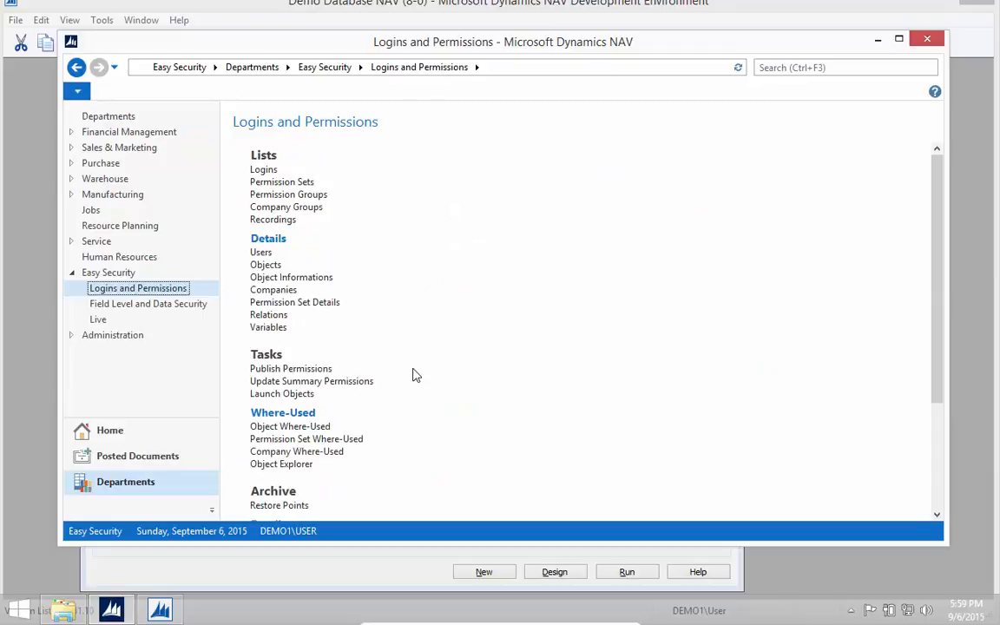
{"action": "scroll", "coordinate": [413, 375], "scroll_direction": "down", "scroll_amount": 4}
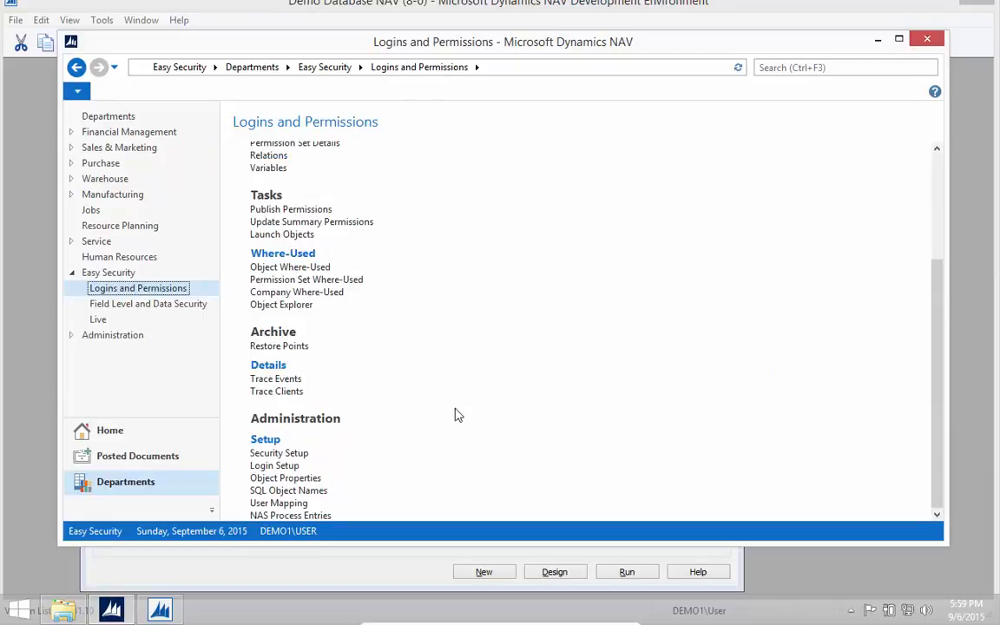
{"action": "scroll", "coordinate": [452, 415], "scroll_direction": "up", "scroll_amount": 2}
{"action": "scroll", "coordinate": [441, 430], "scroll_direction": "down", "scroll_amount": 2}
View the Security Setup card without running the initialization offered, and close the card
{"action": "left_click", "coordinate": [279, 456]}
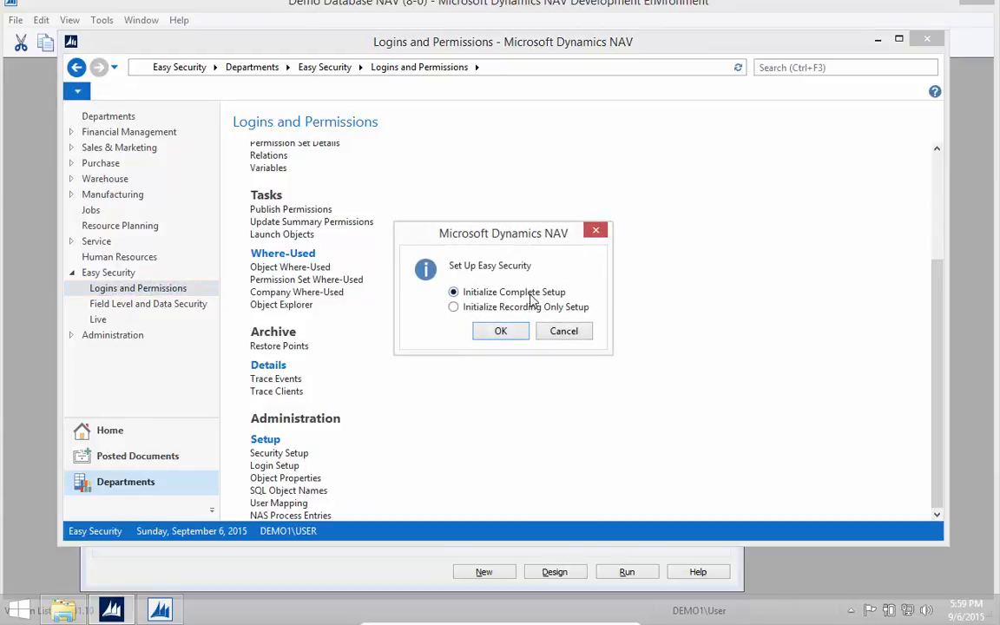
{"action": "left_click", "coordinate": [565, 335]}
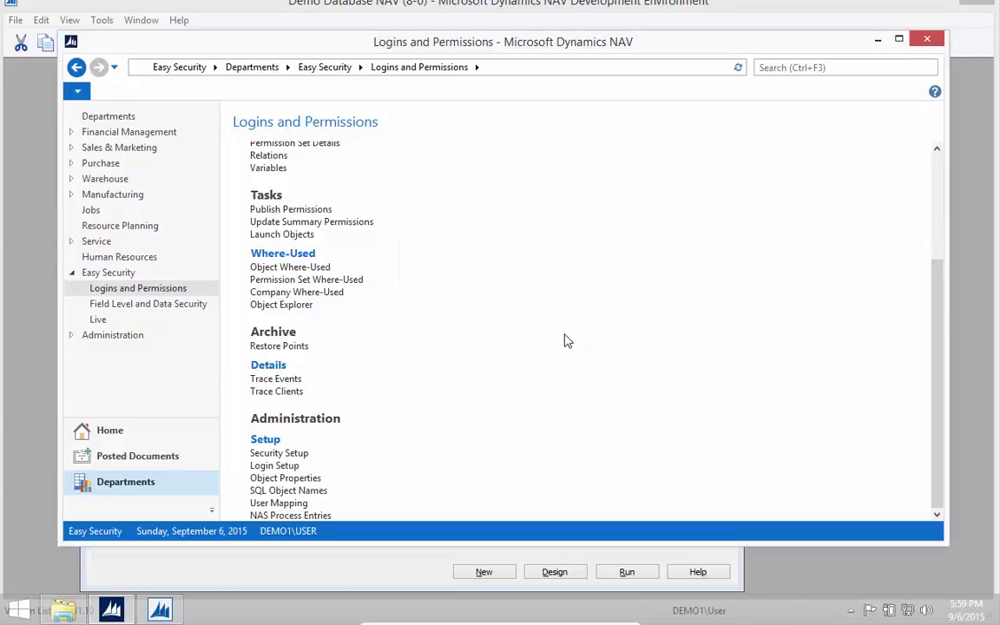
{"action": "left_click", "coordinate": [279, 452]}
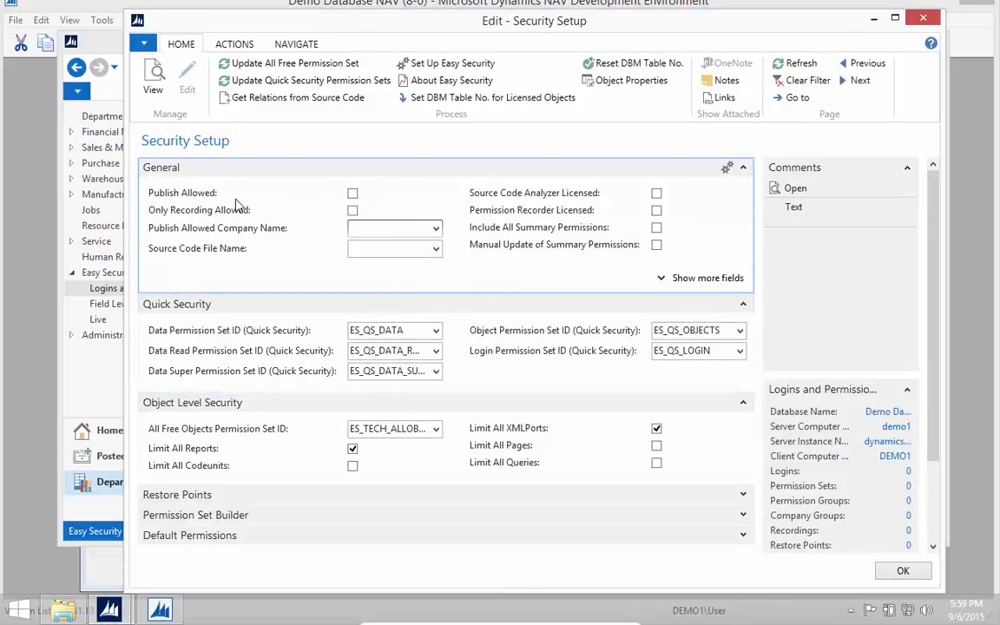
{"action": "key", "text": "Escape"}
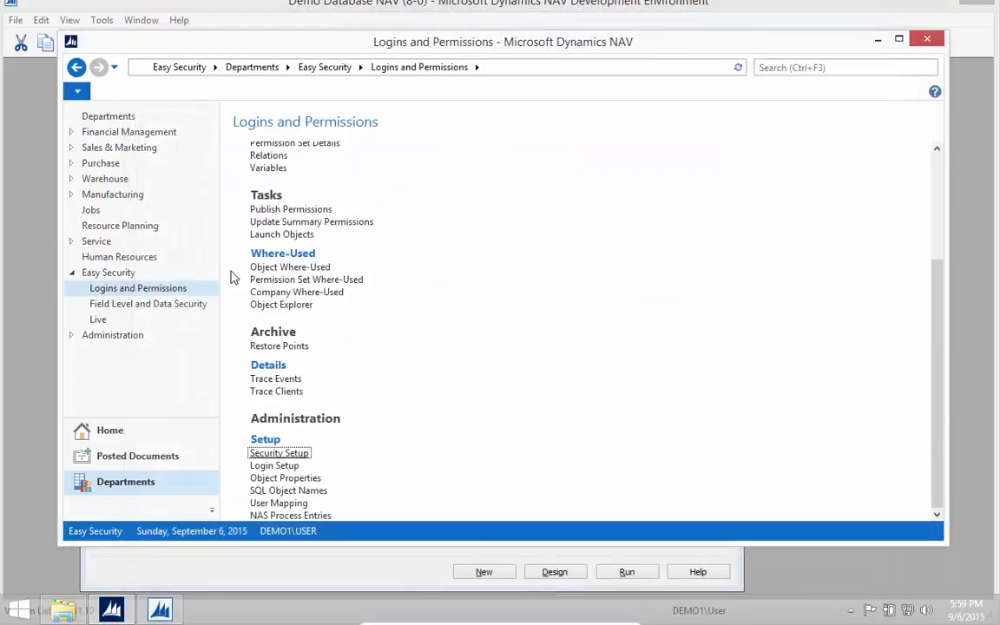
Reopen Security Setup and start Set Up Easy Security with the Initialize Complete Setup option
{"action": "left_click", "coordinate": [264, 459]}
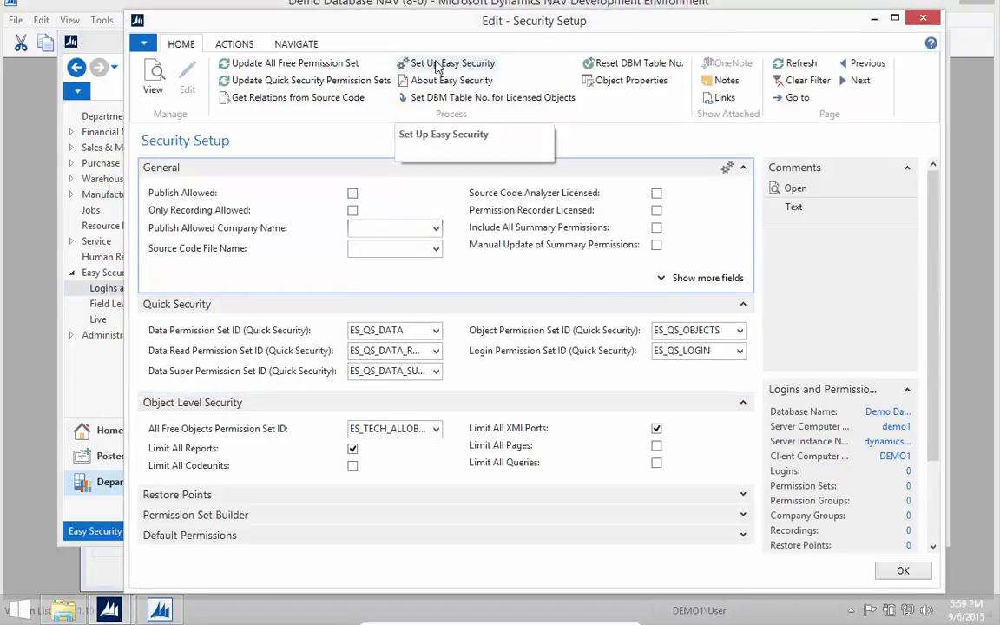
{"action": "left_click", "coordinate": [438, 66]}
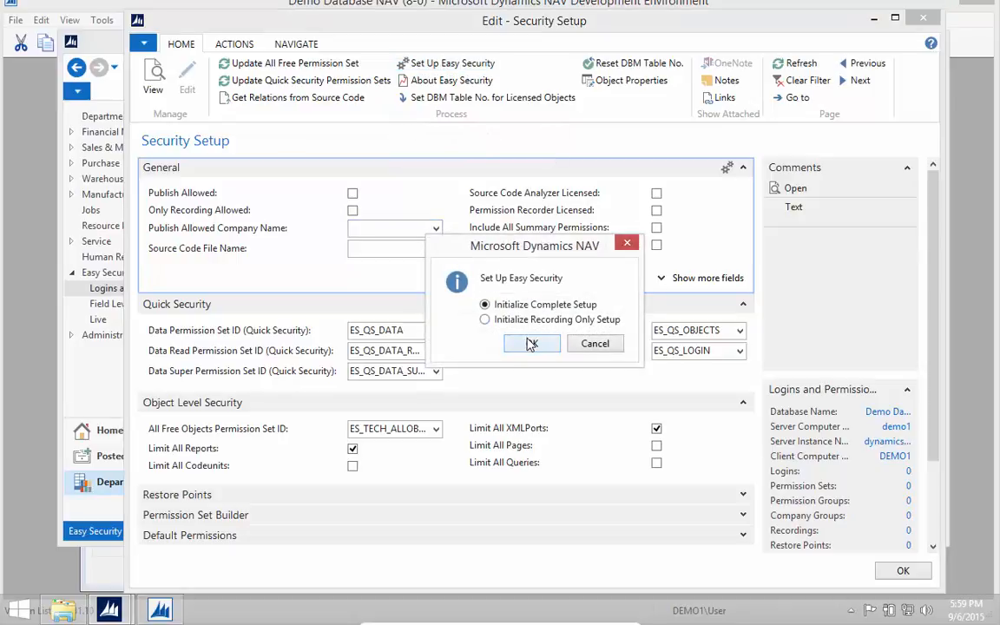
{"action": "left_click", "coordinate": [531, 343]}
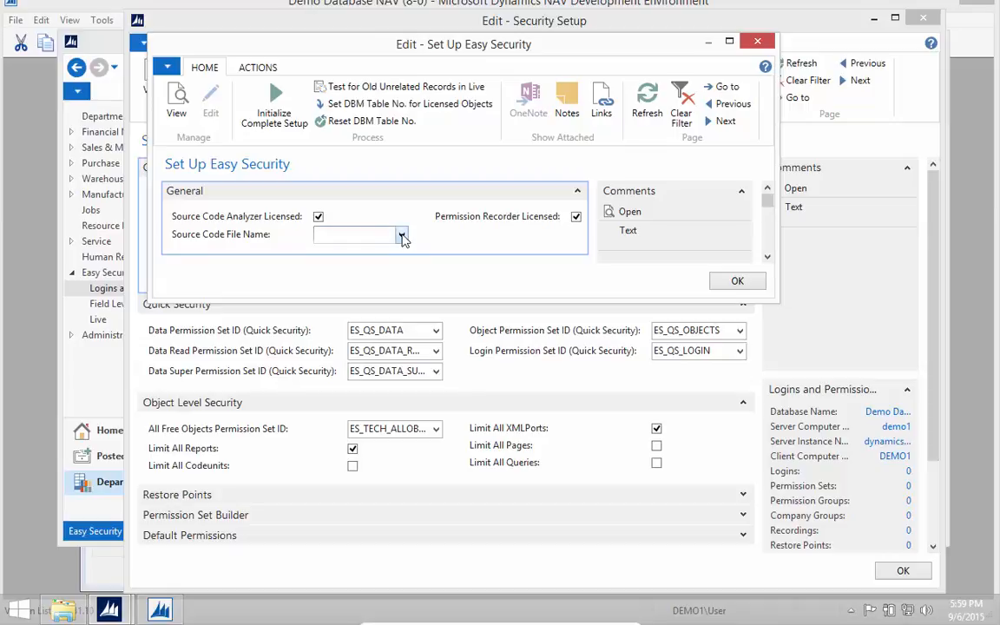
Set the source code file name to All Objects.txt from the C:\Temp folder
{"action": "left_click", "coordinate": [402, 236]}
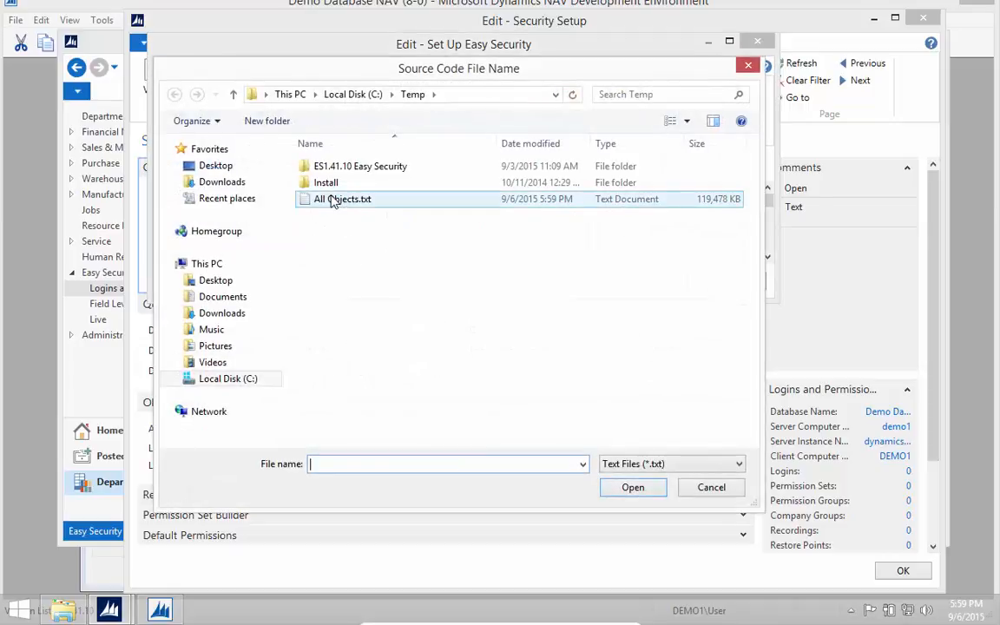
{"action": "left_click", "coordinate": [334, 201]}
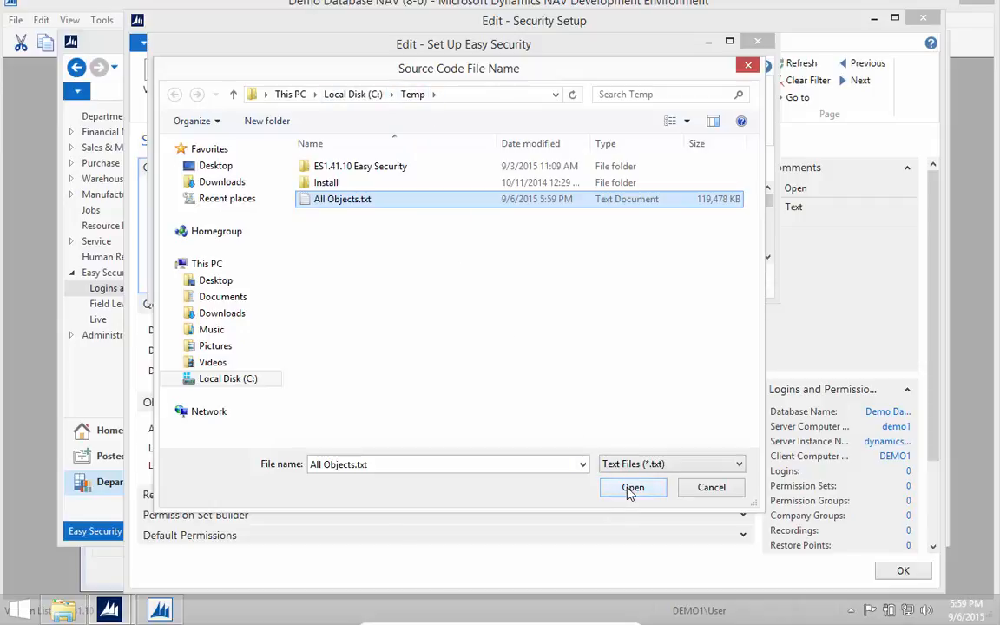
{"action": "left_click", "coordinate": [631, 487]}
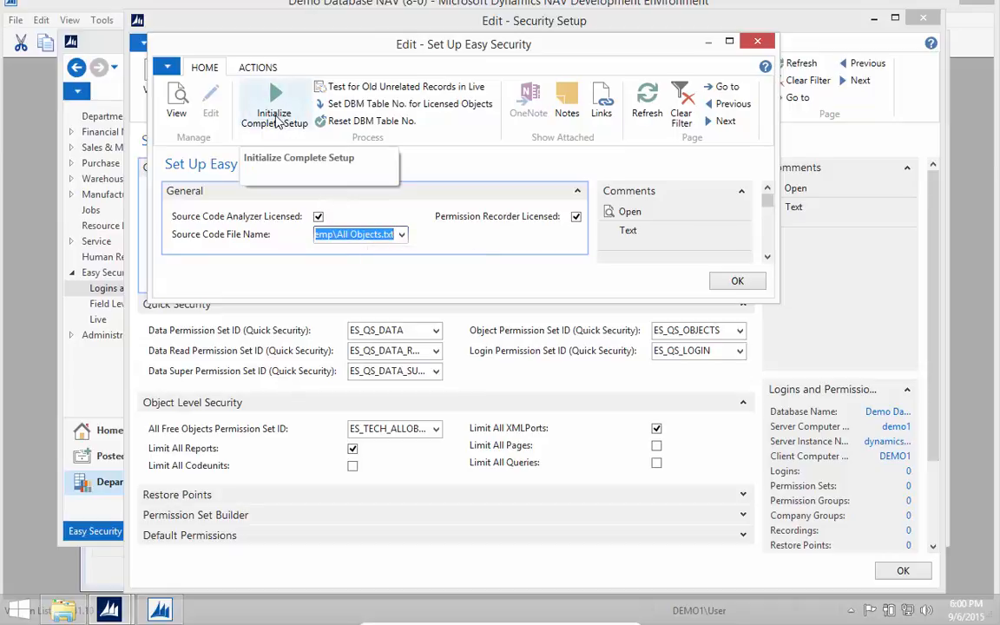
Run Initialize Complete Setup through to completion, then close Set Up Easy Security and the Security Setup card
{"action": "left_click", "coordinate": [277, 122]}
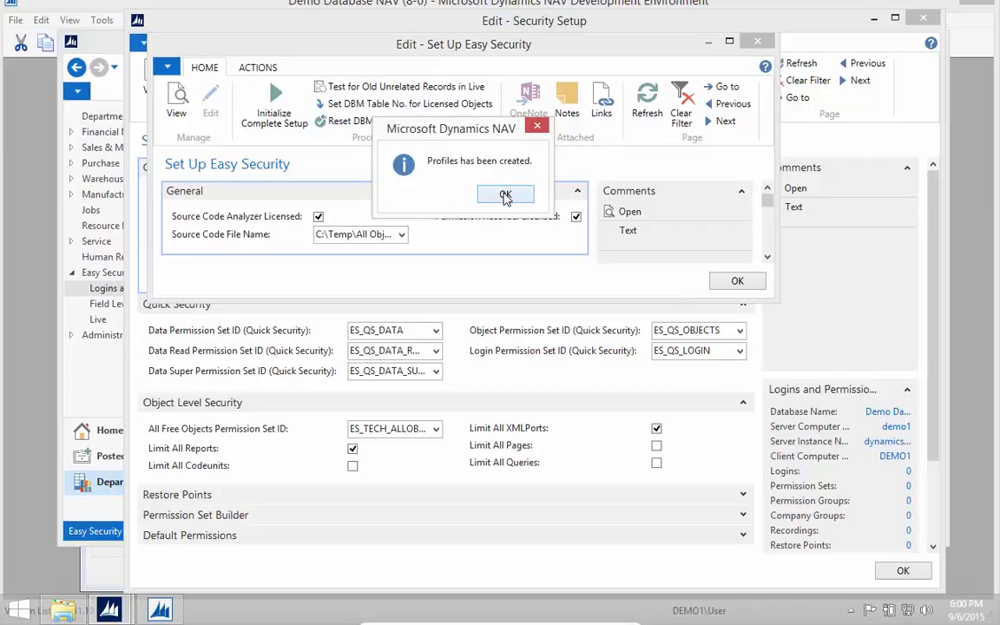
{"action": "left_click", "coordinate": [505, 196]}
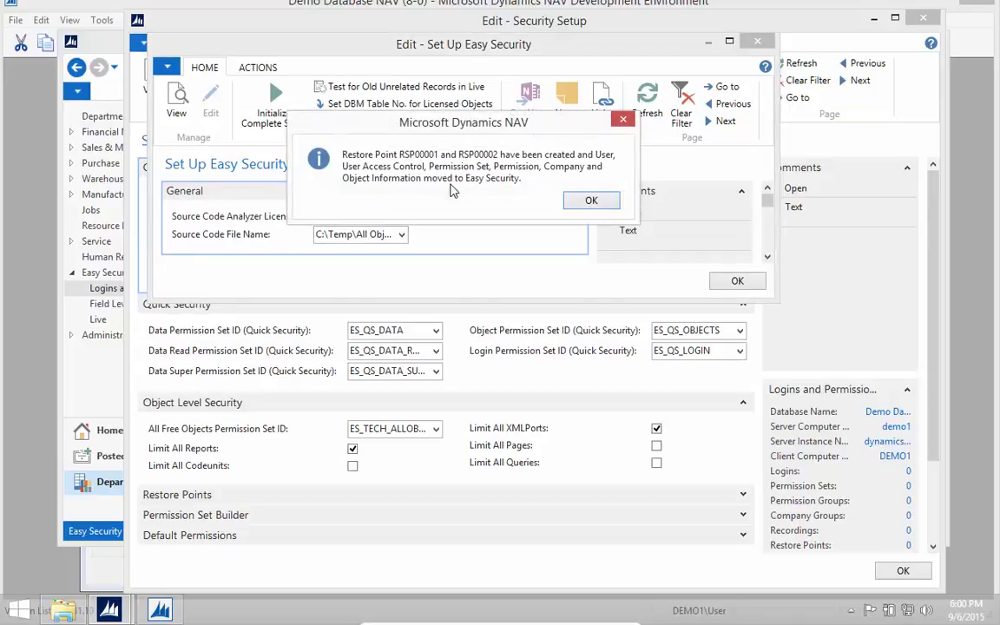
{"action": "left_click", "coordinate": [588, 199]}
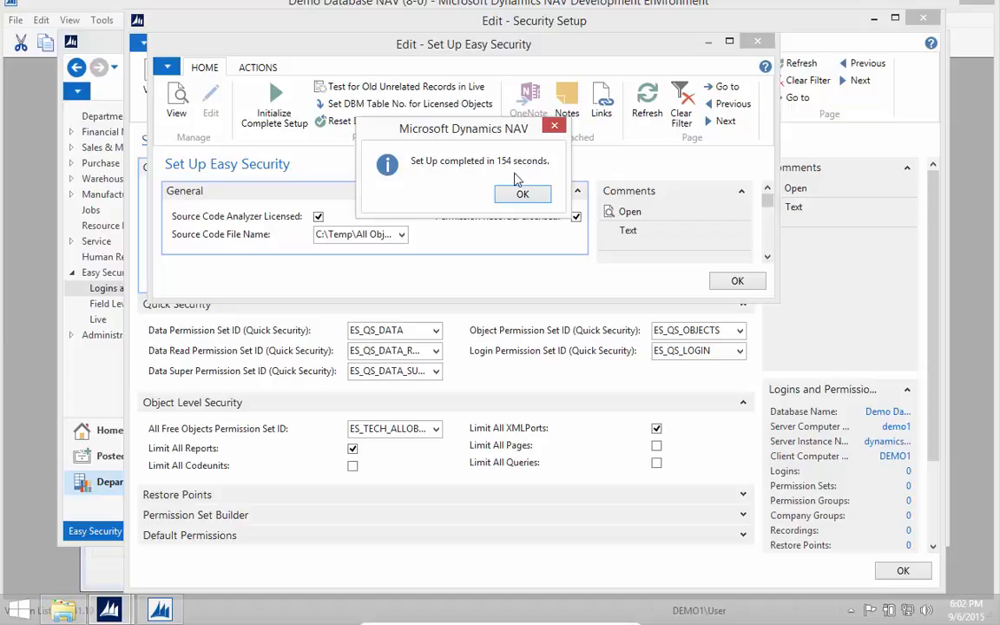
{"action": "left_click", "coordinate": [523, 196]}
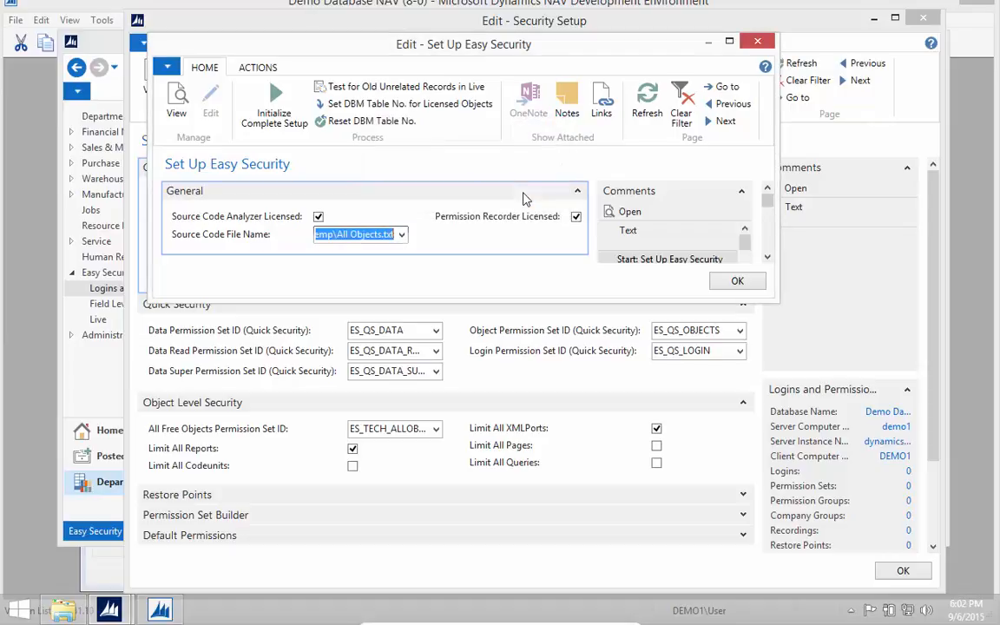
{"action": "left_click", "coordinate": [735, 281]}
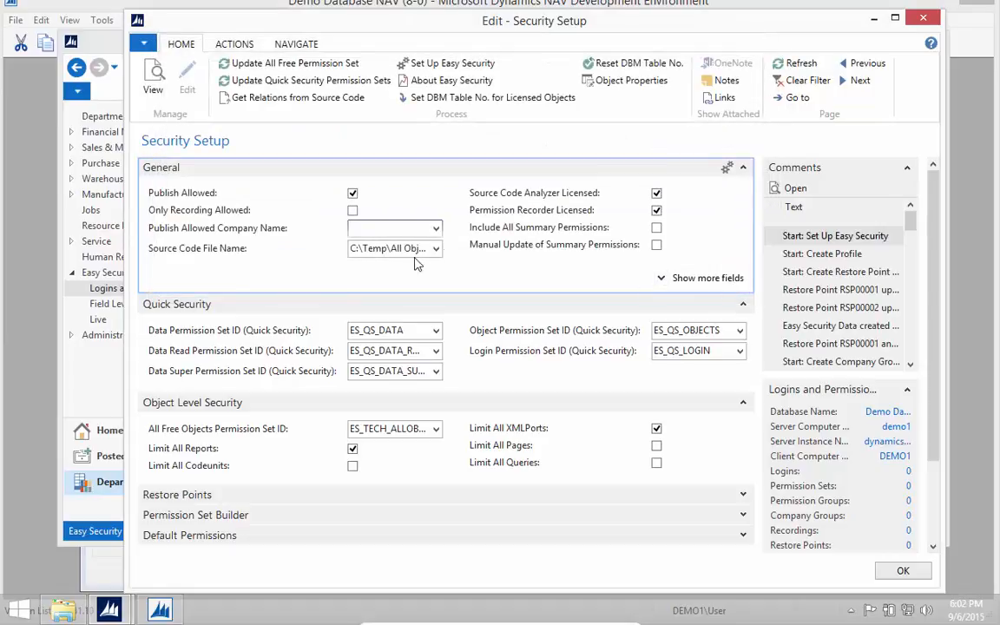
{"action": "key", "text": "Escape"}
View the Easy Security Permission Sets and Logins lists and the Field Level and Data Security page
{"action": "scroll", "coordinate": [298, 189], "scroll_direction": "up", "scroll_amount": 5}
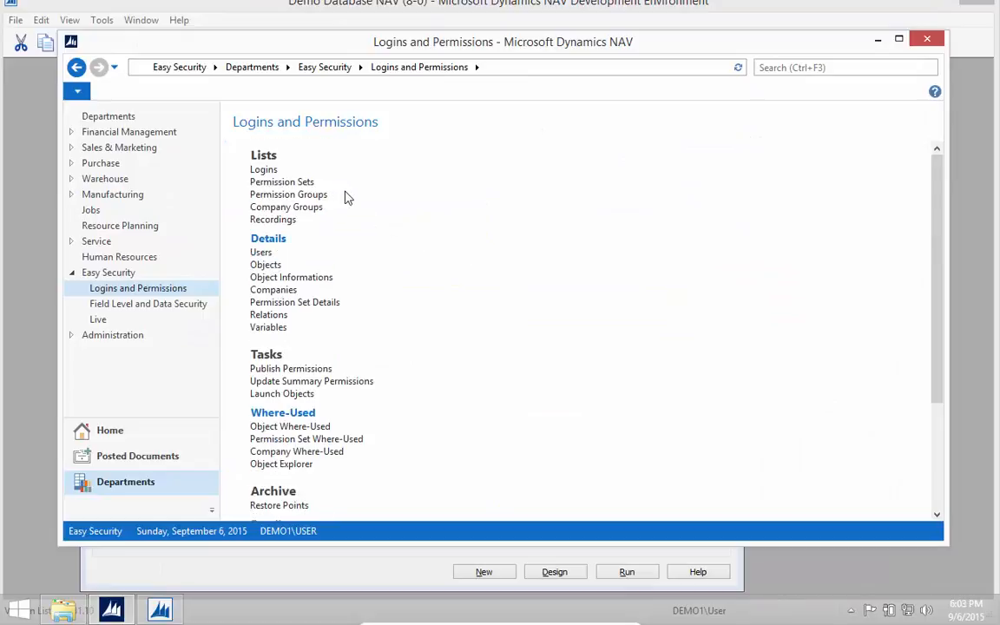
{"action": "left_click", "coordinate": [280, 182]}
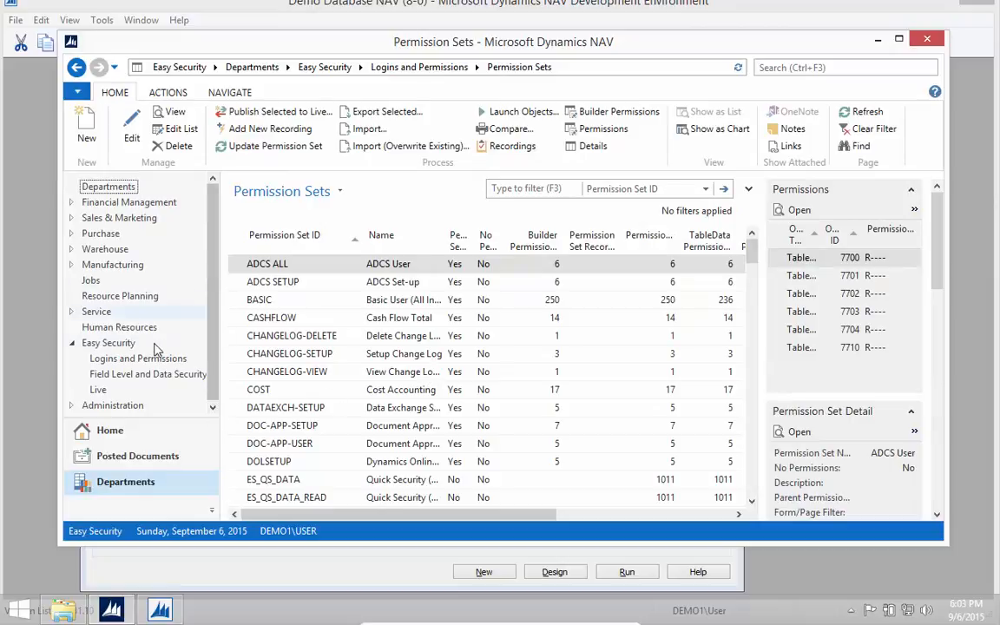
{"action": "left_click", "coordinate": [126, 358]}
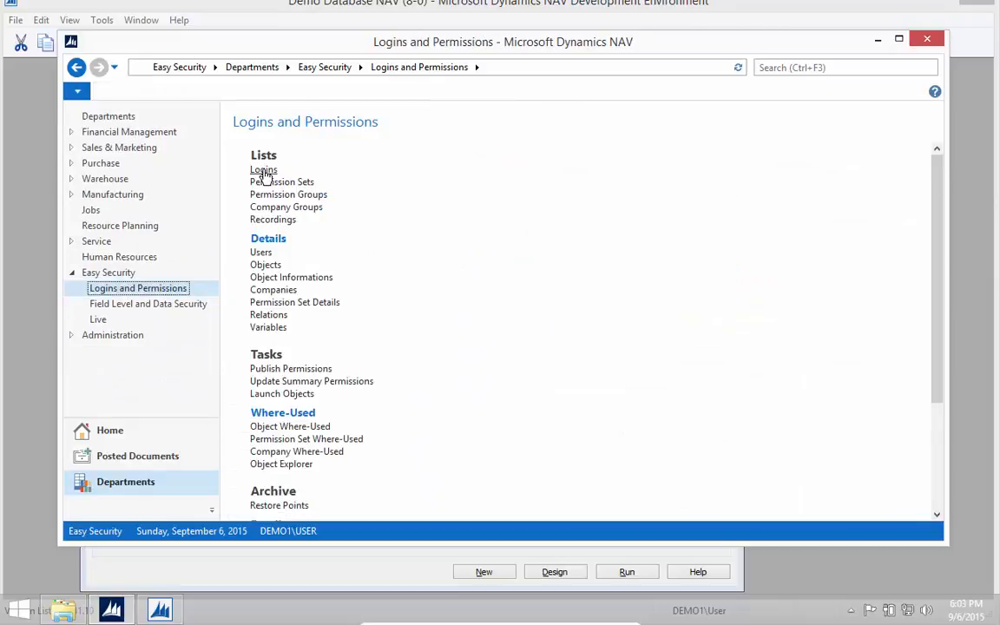
{"action": "left_click", "coordinate": [265, 170]}
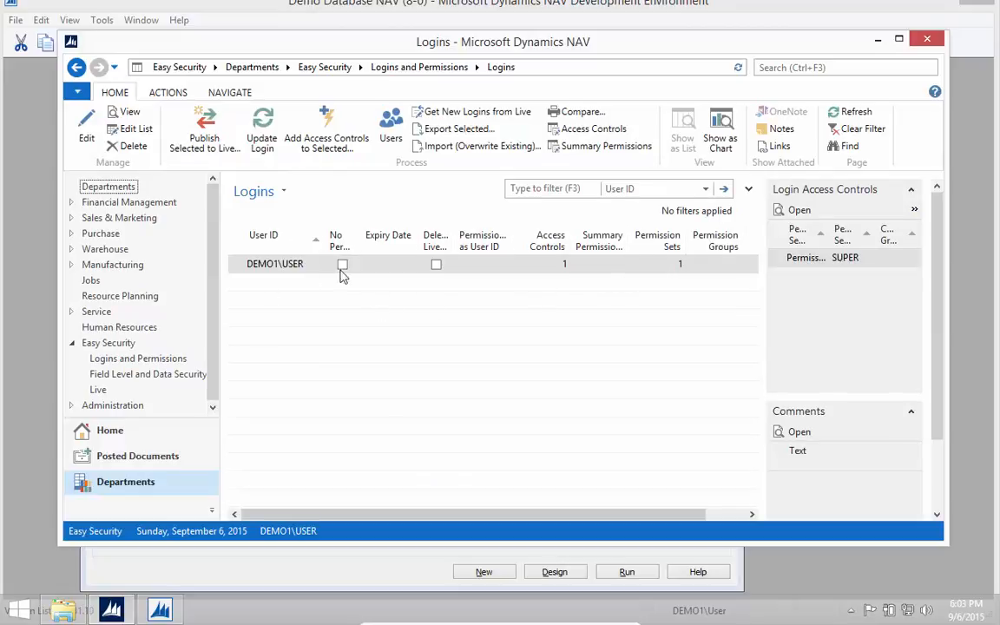
{"action": "left_click", "coordinate": [128, 375]}
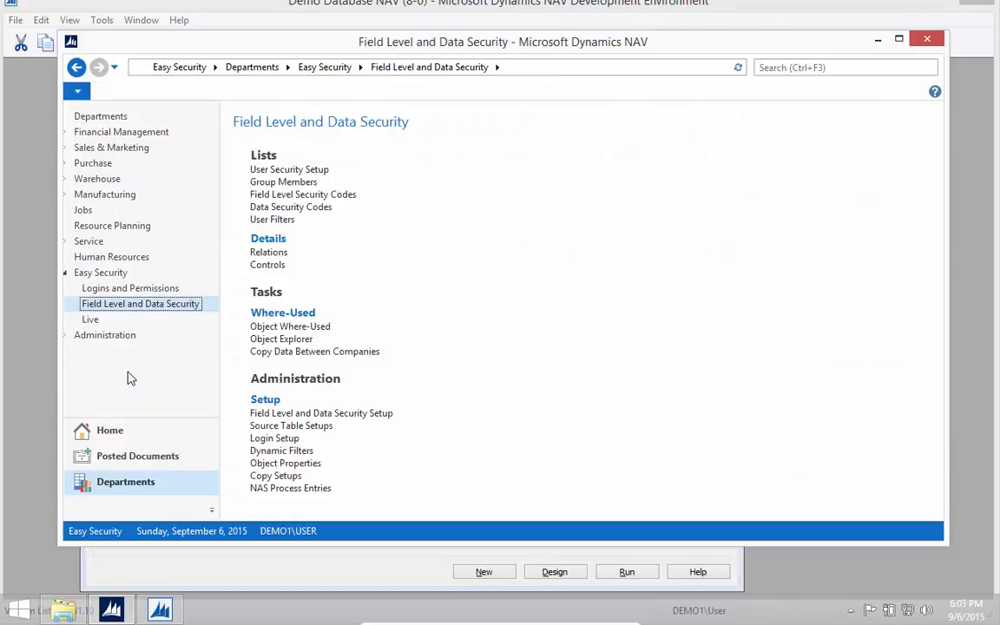
Import SoD Permission Sets ES1.41.10.txt from the ES1.41.10 Easy Security folder into the Permission Sets list of Logins and Permissions
{"action": "left_click", "coordinate": [126, 288]}
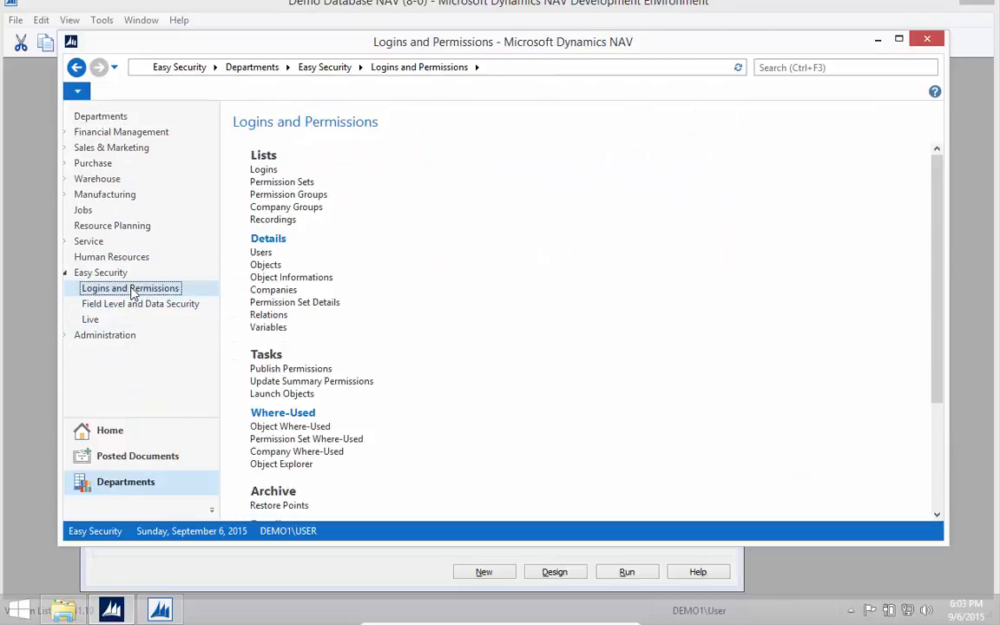
{"action": "left_click", "coordinate": [292, 181]}
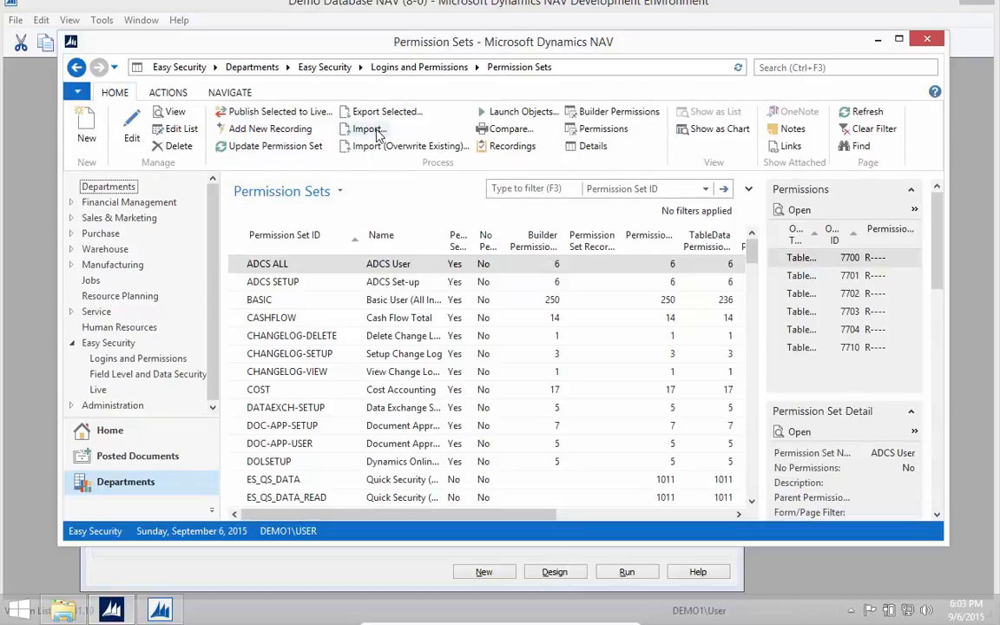
{"action": "left_click", "coordinate": [376, 132]}
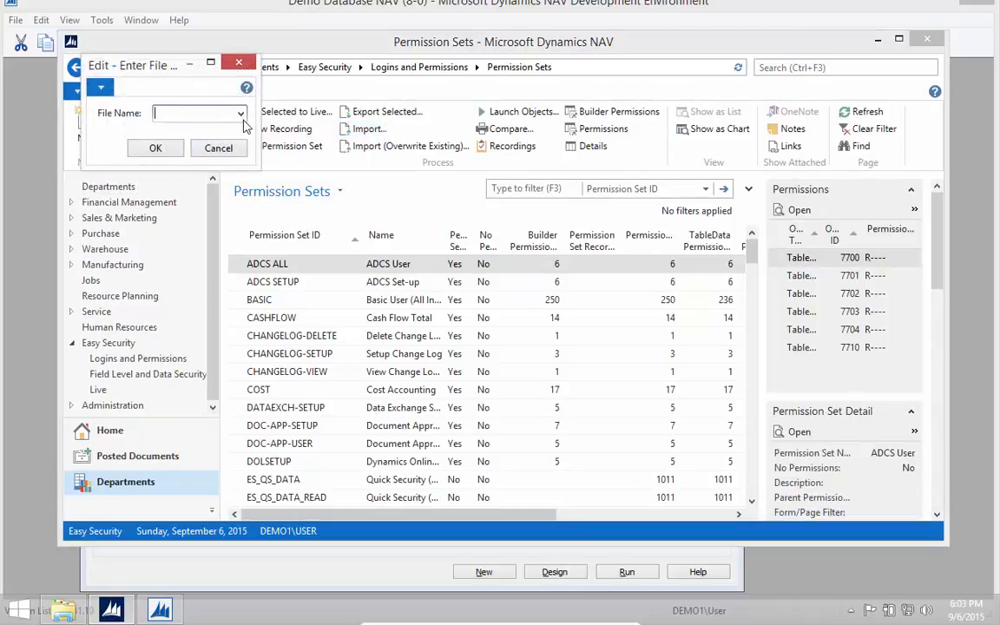
{"action": "left_click", "coordinate": [242, 114]}
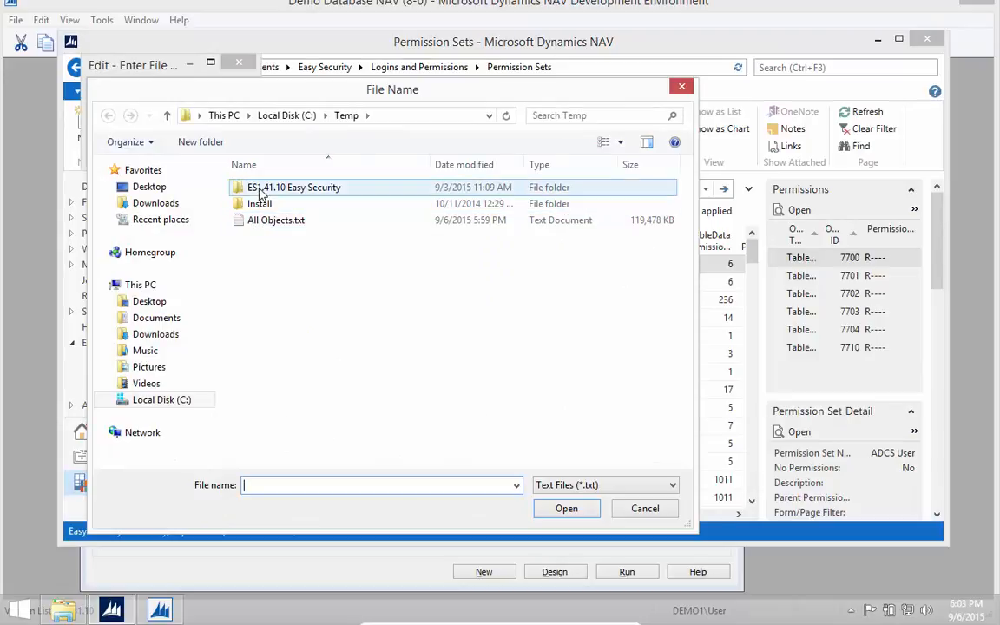
{"action": "double_click", "coordinate": [257, 194]}
{"action": "scroll", "coordinate": [286, 364], "scroll_direction": "down", "scroll_amount": 1}
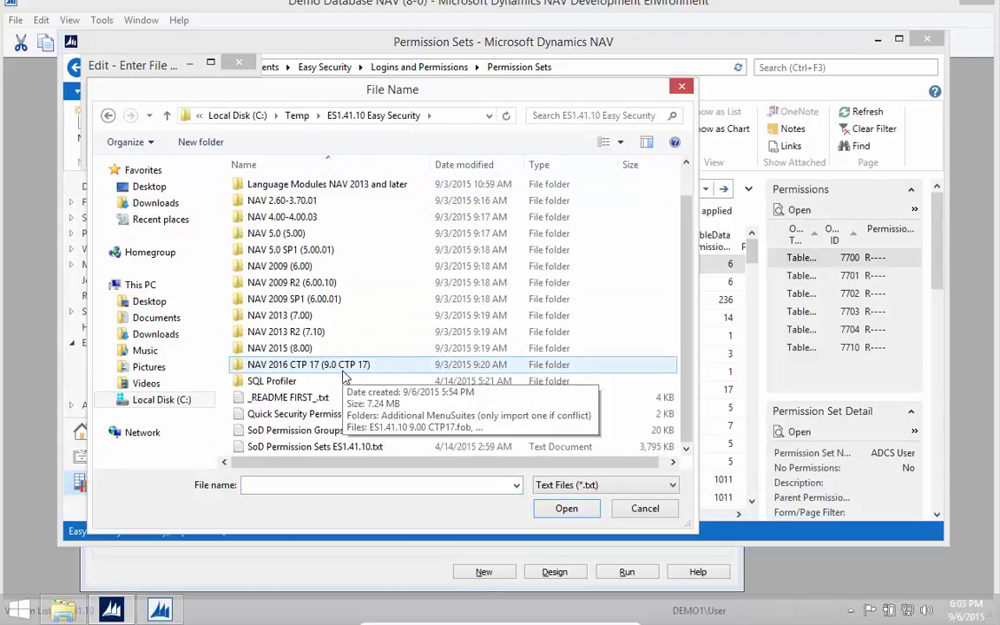
{"action": "left_click", "coordinate": [292, 448]}
{"action": "left_click", "coordinate": [566, 507]}
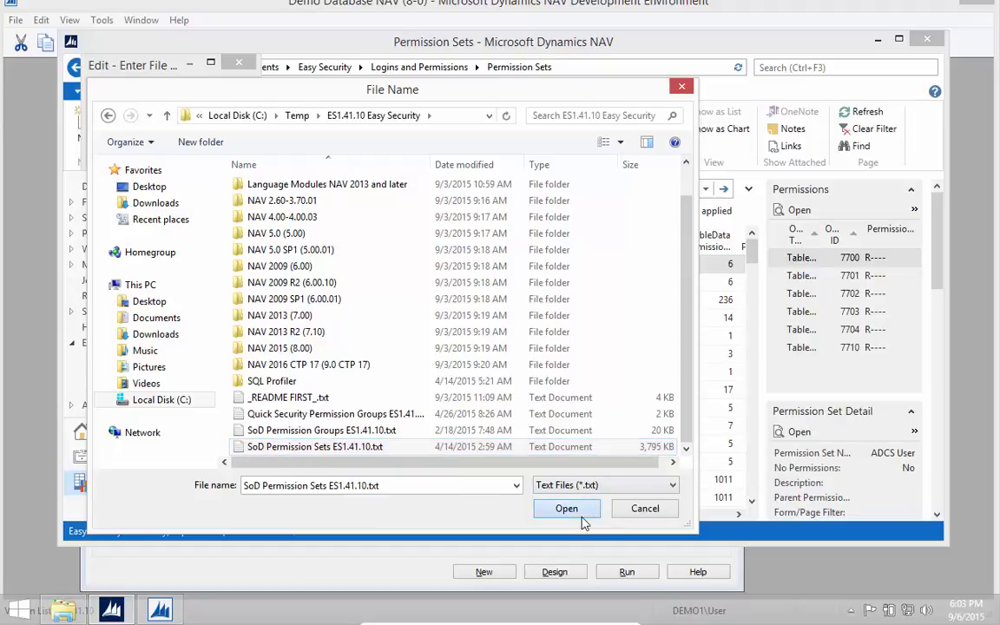
{"action": "left_click", "coordinate": [150, 148]}
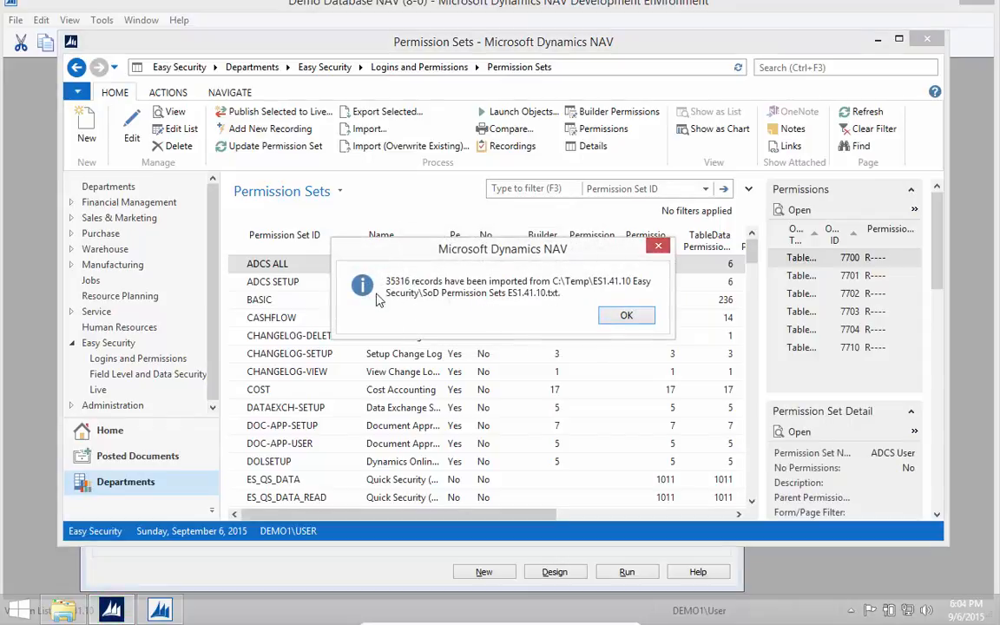
{"action": "left_click", "coordinate": [627, 316]}
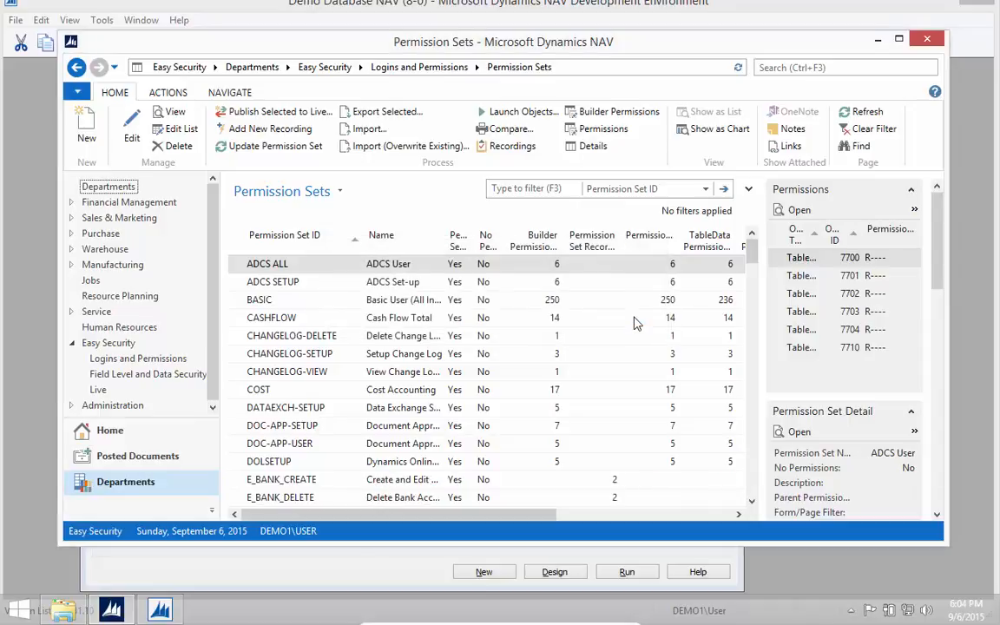
Import Quick Security Permission Groups ES1.41.10.txt into the Permission Groups list of Logins and Permissions
{"action": "left_click", "coordinate": [131, 359]}
{"action": "left_click", "coordinate": [289, 195]}
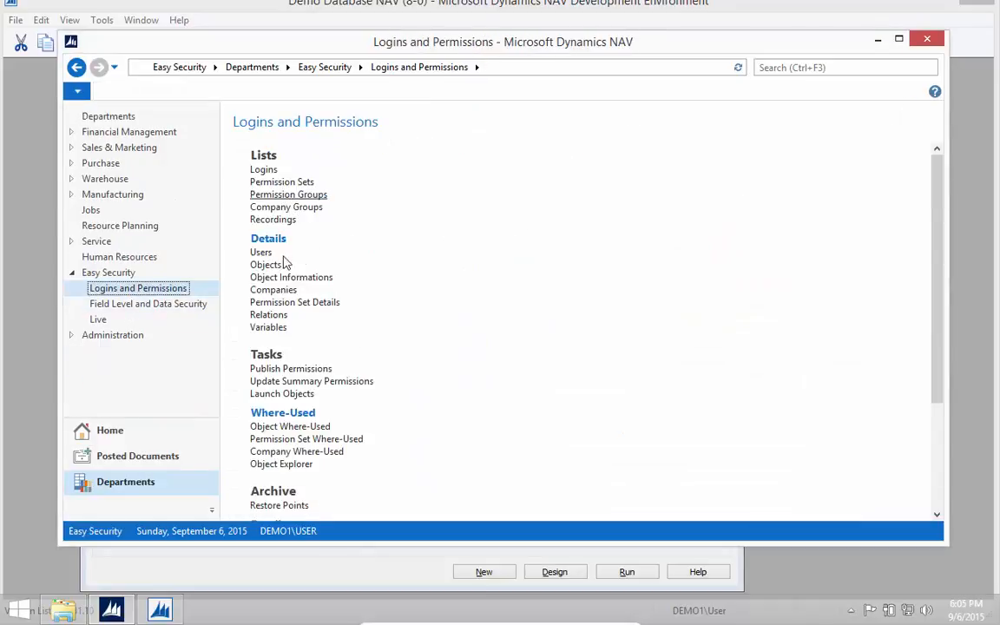
{"action": "left_click", "coordinate": [270, 143]}
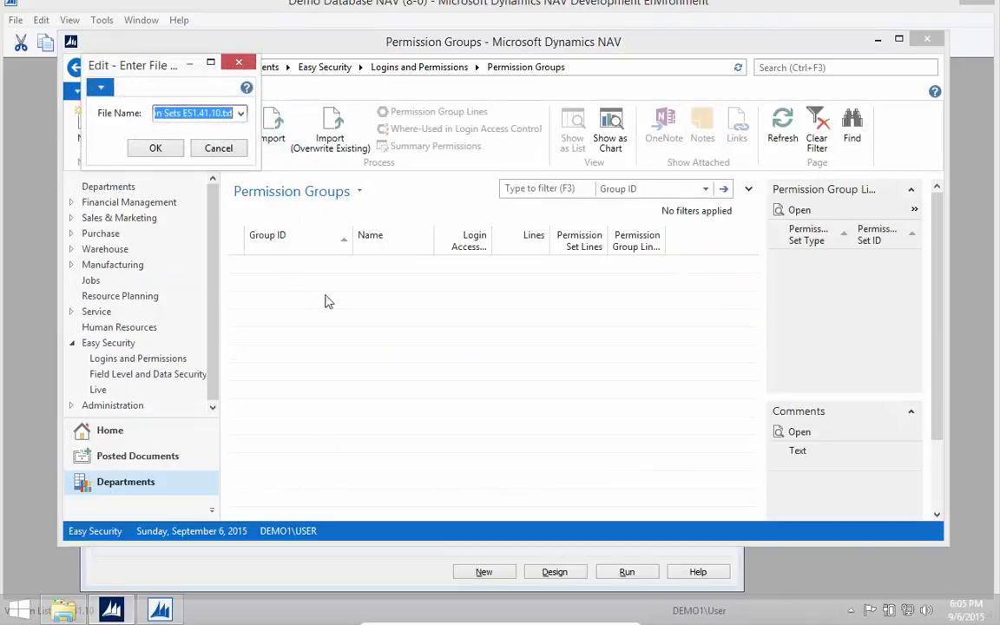
{"action": "left_click", "coordinate": [218, 108]}
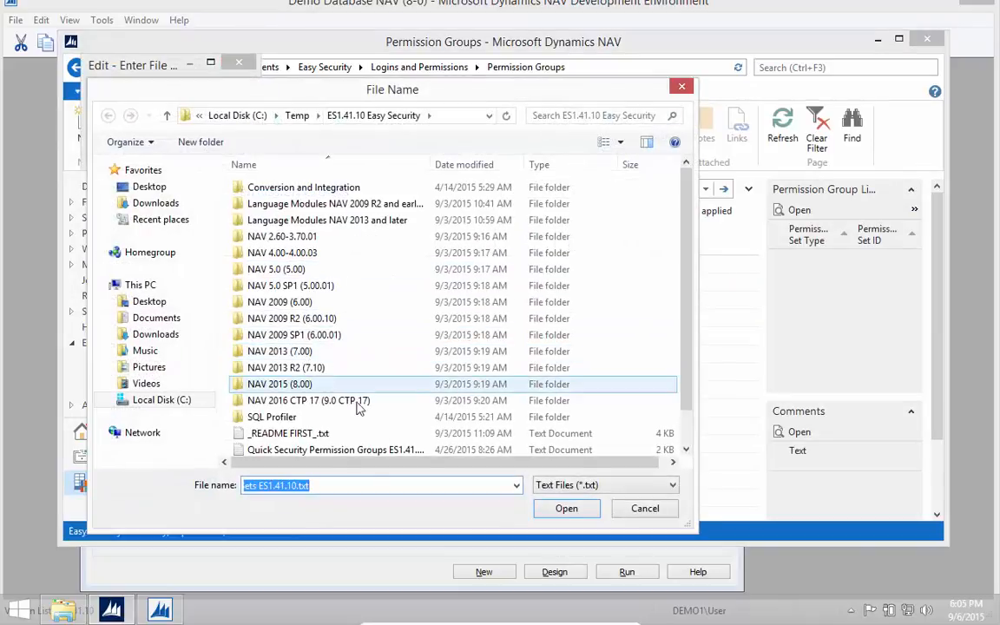
{"action": "left_click", "coordinate": [313, 450]}
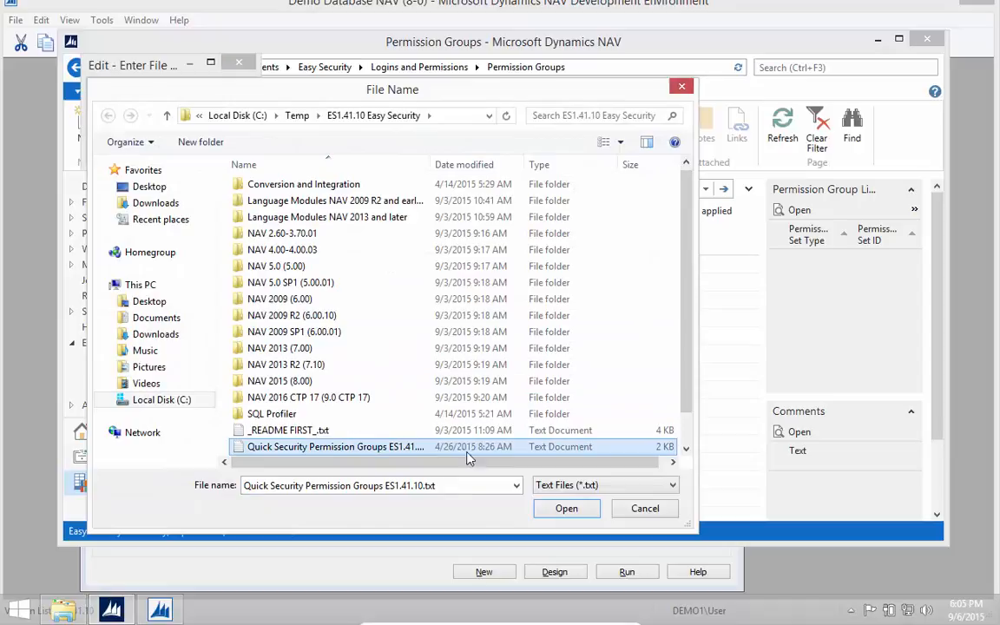
{"action": "left_click", "coordinate": [566, 507]}
{"action": "left_click", "coordinate": [155, 148]}
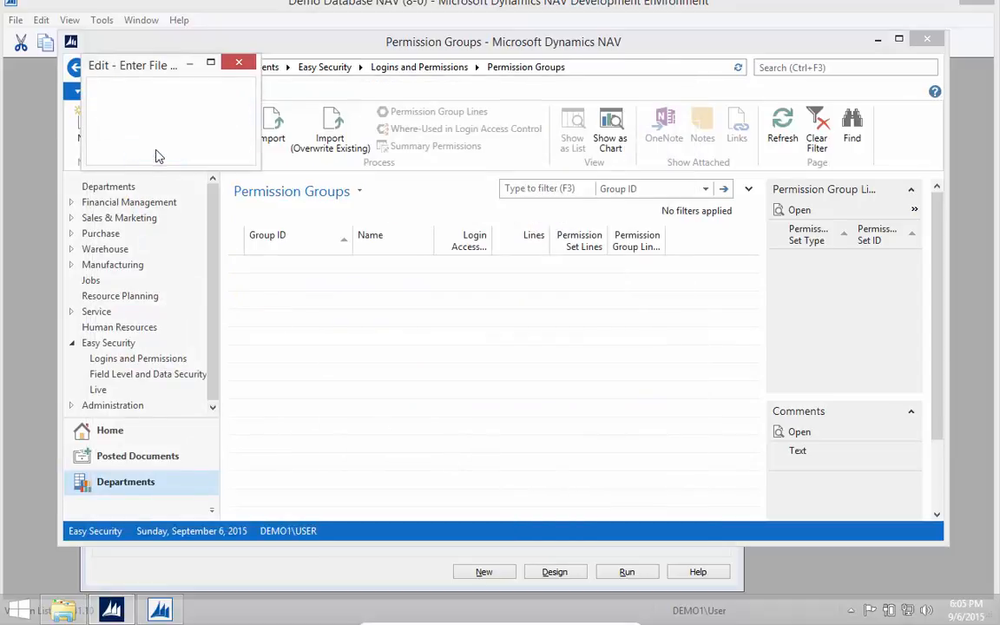
{"action": "left_click", "coordinate": [608, 315]}
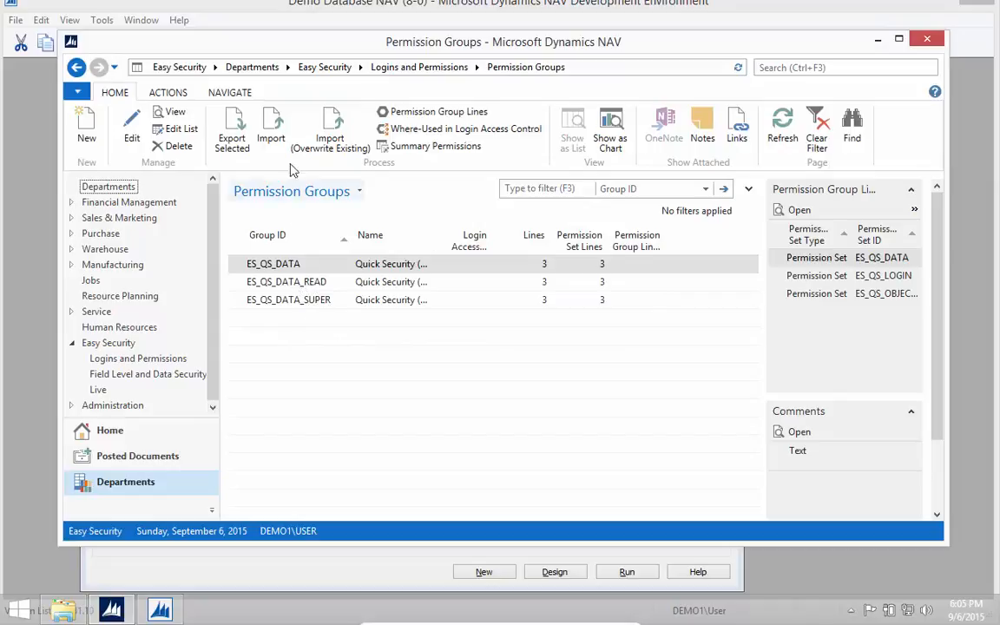
Import SoD Permission Groups ES1.41.10.txt into the Permission Groups list as well
{"action": "left_click", "coordinate": [271, 130]}
{"action": "left_click", "coordinate": [243, 114]}
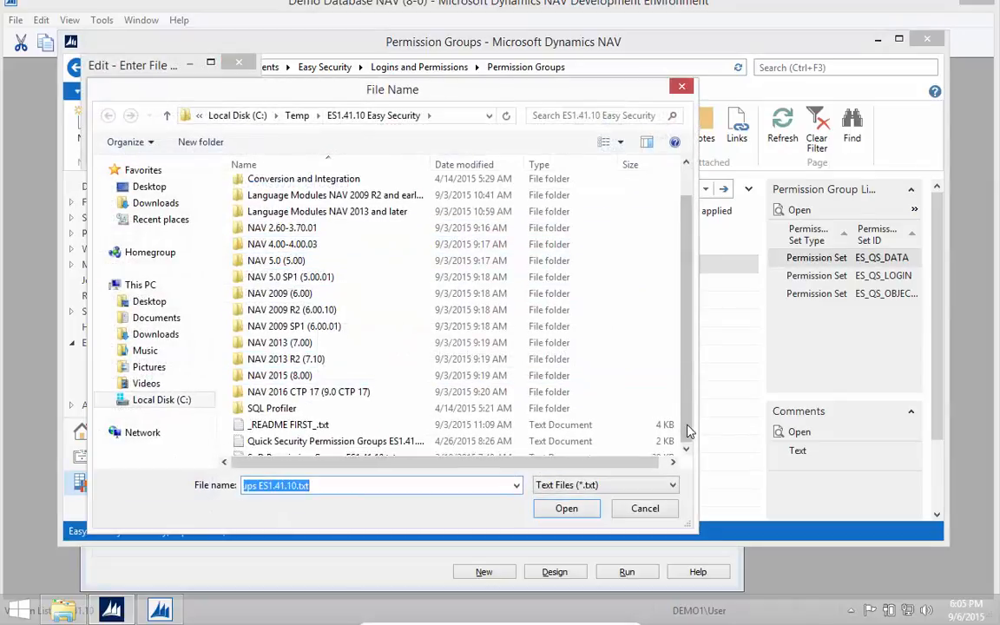
{"action": "scroll", "coordinate": [620, 389], "scroll_direction": "down", "scroll_amount": 1}
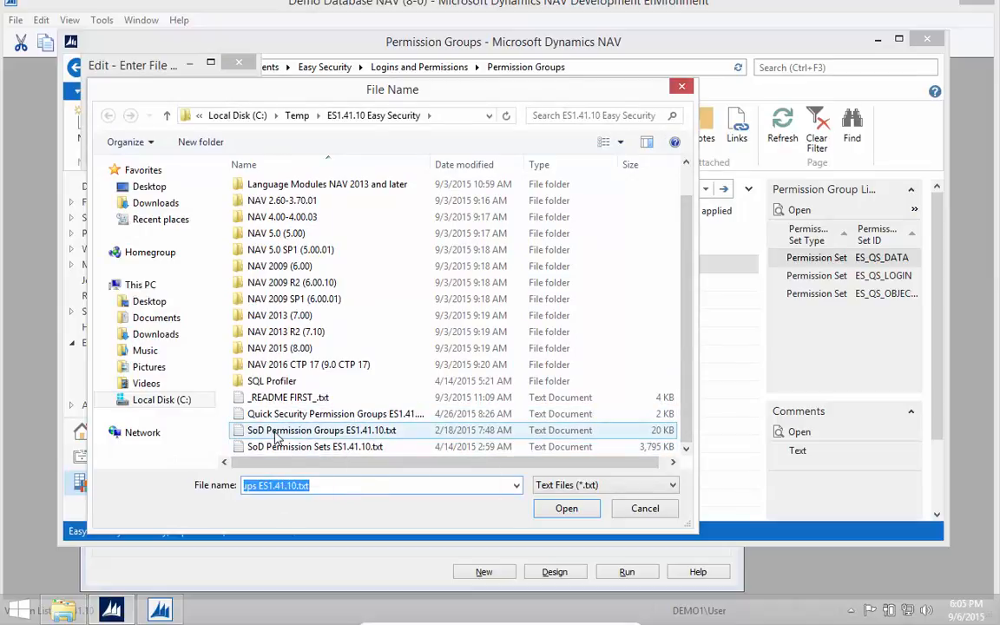
{"action": "left_click", "coordinate": [566, 510]}
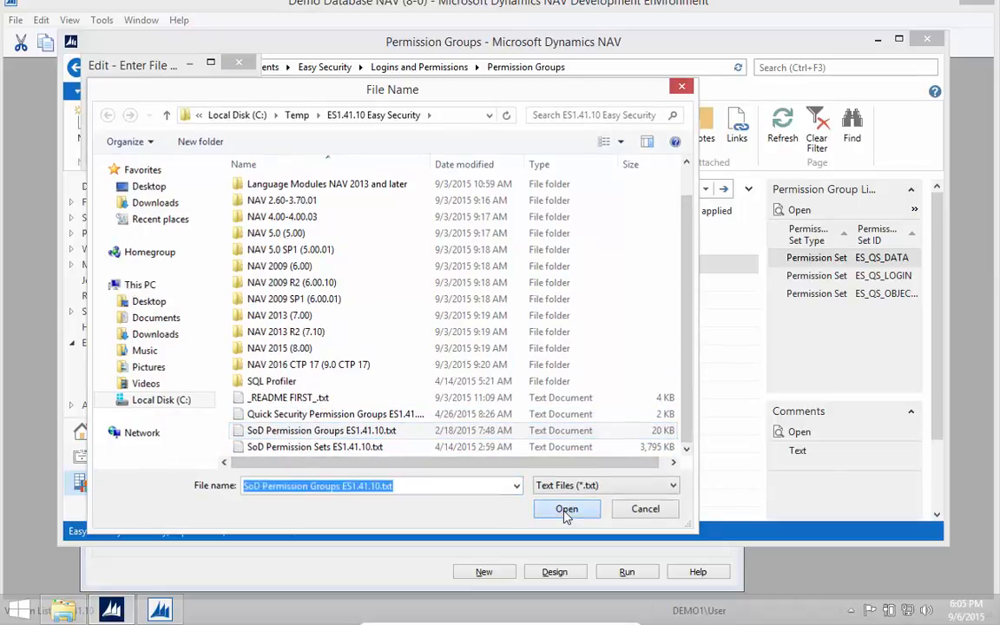
{"action": "left_click", "coordinate": [566, 510]}
{"action": "left_click", "coordinate": [156, 147]}
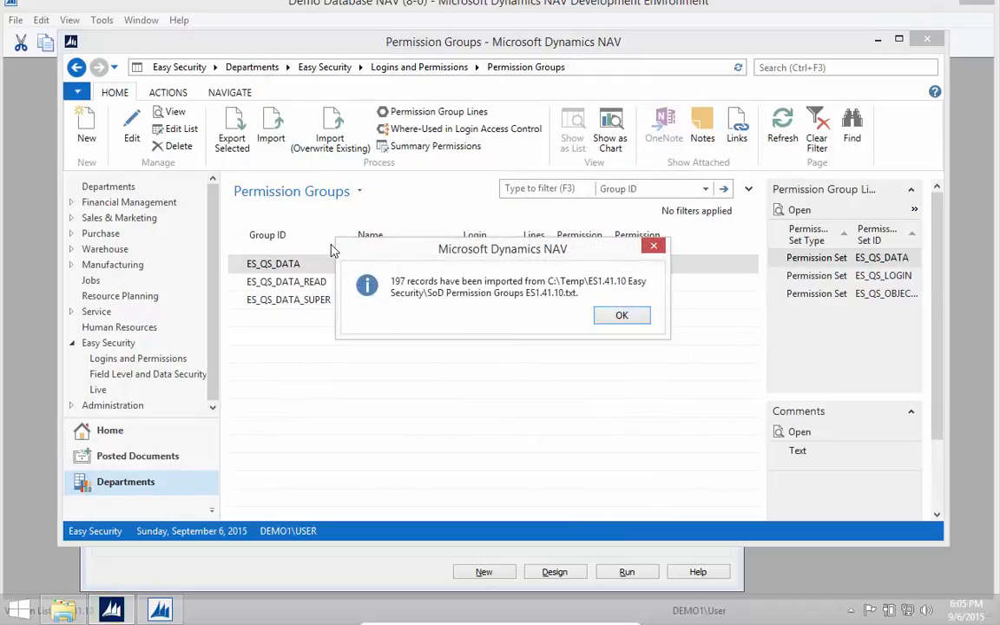
{"action": "left_click", "coordinate": [621, 317]}
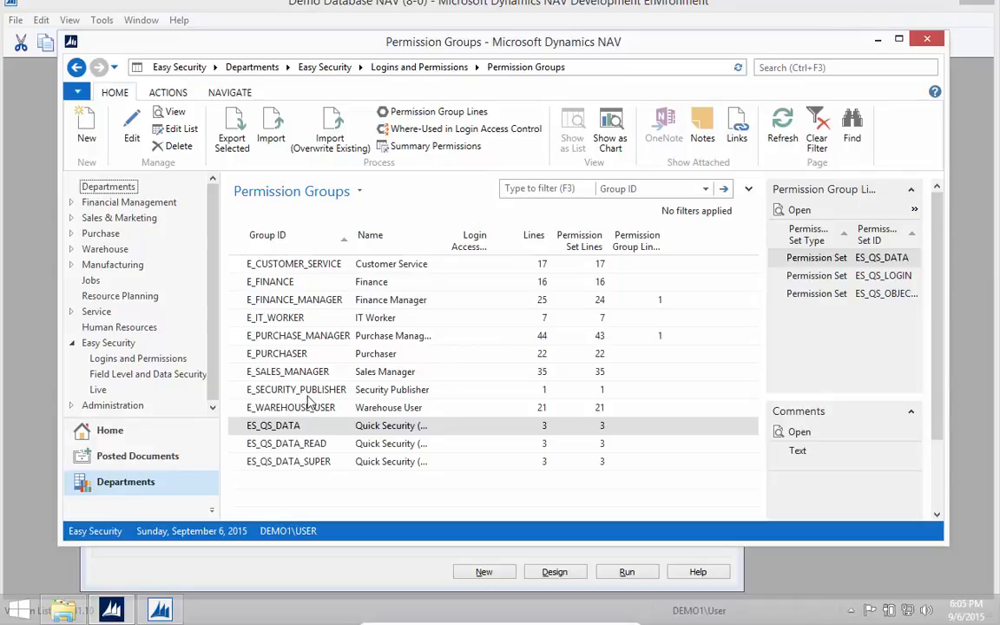
Publish the permissions to live from Logins and Permissions with the restore point description "Test Publish"
{"action": "left_click", "coordinate": [110, 360]}
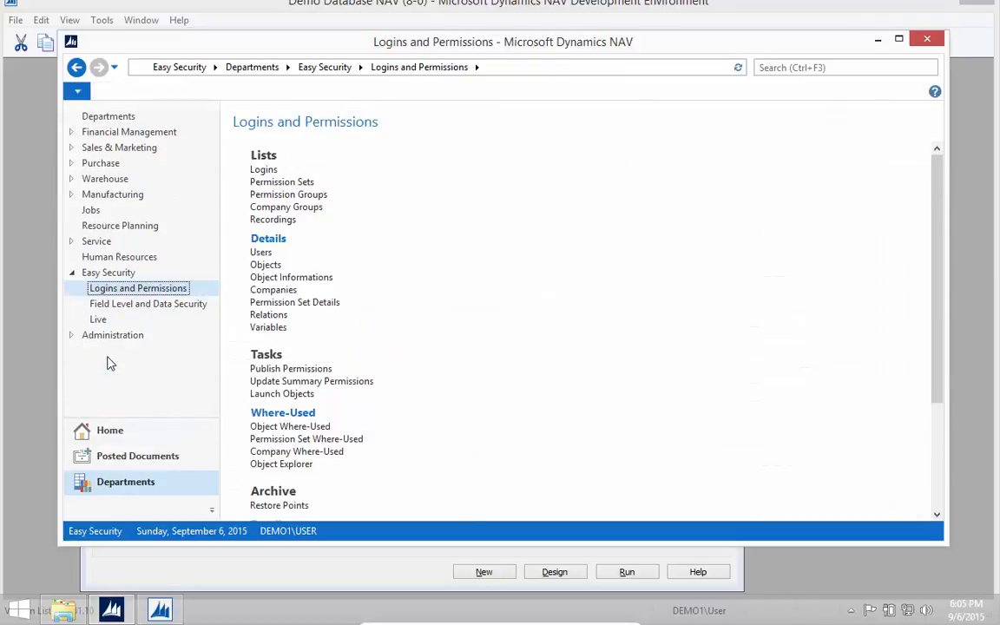
{"action": "left_click", "coordinate": [269, 370]}
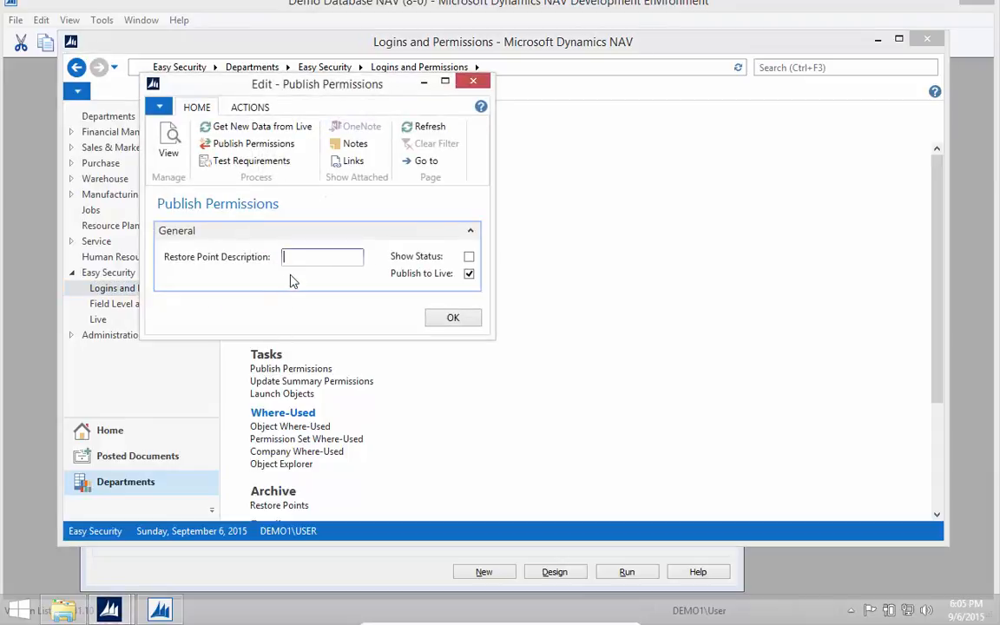
{"action": "type", "text": "Test"}
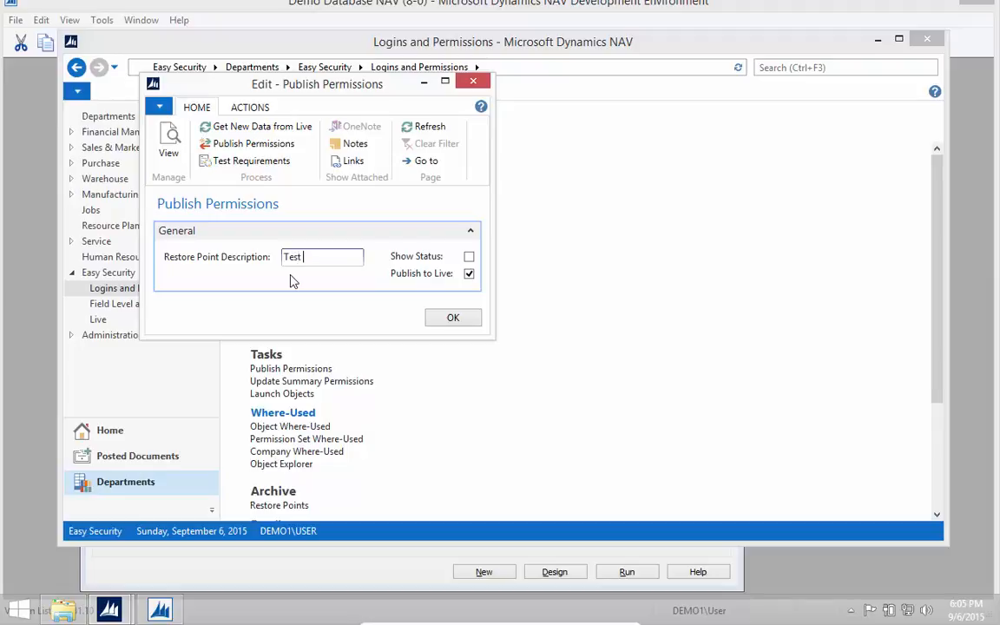
{"action": "type", "text": " Publish"}
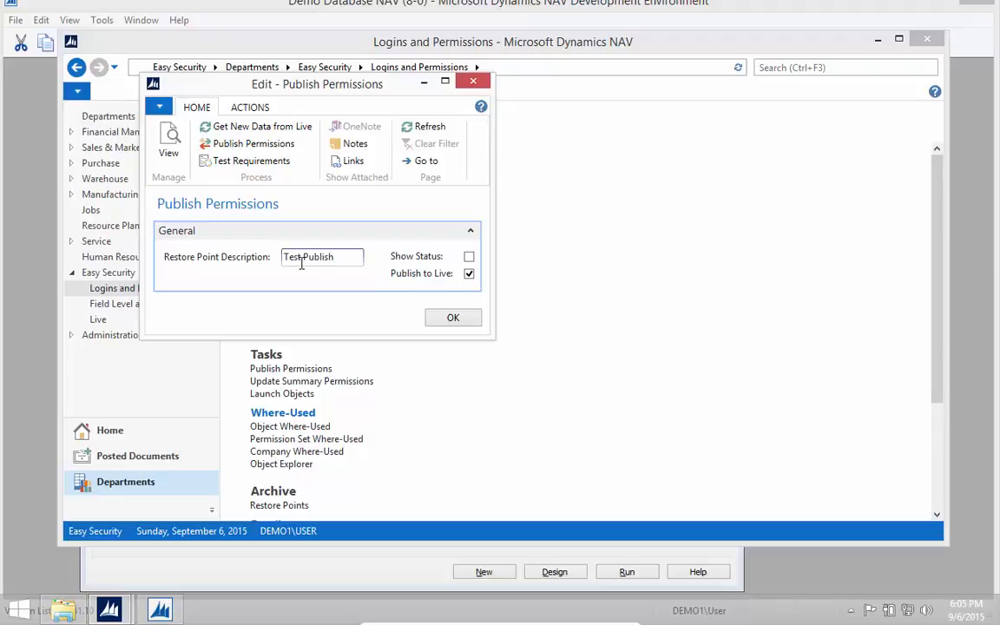
{"action": "left_click", "coordinate": [228, 150]}
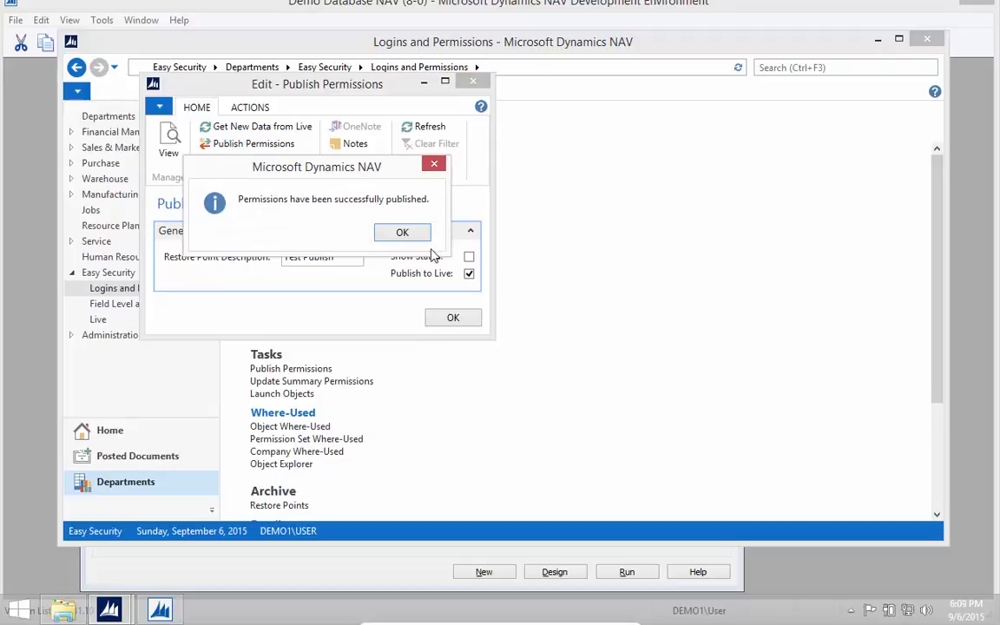
{"action": "left_click", "coordinate": [402, 232]}
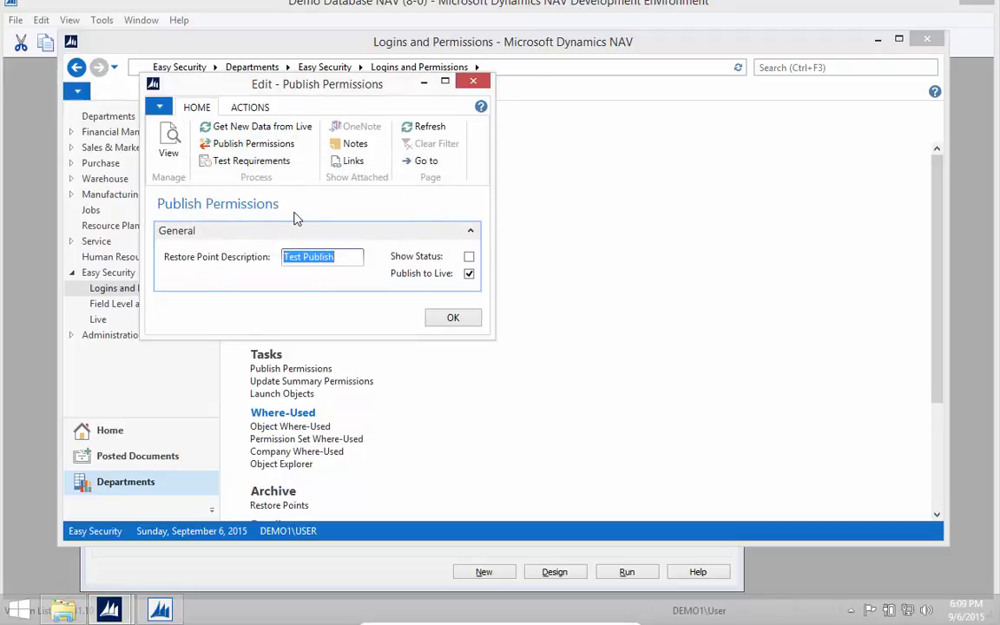
{"action": "key", "text": "Escape"}
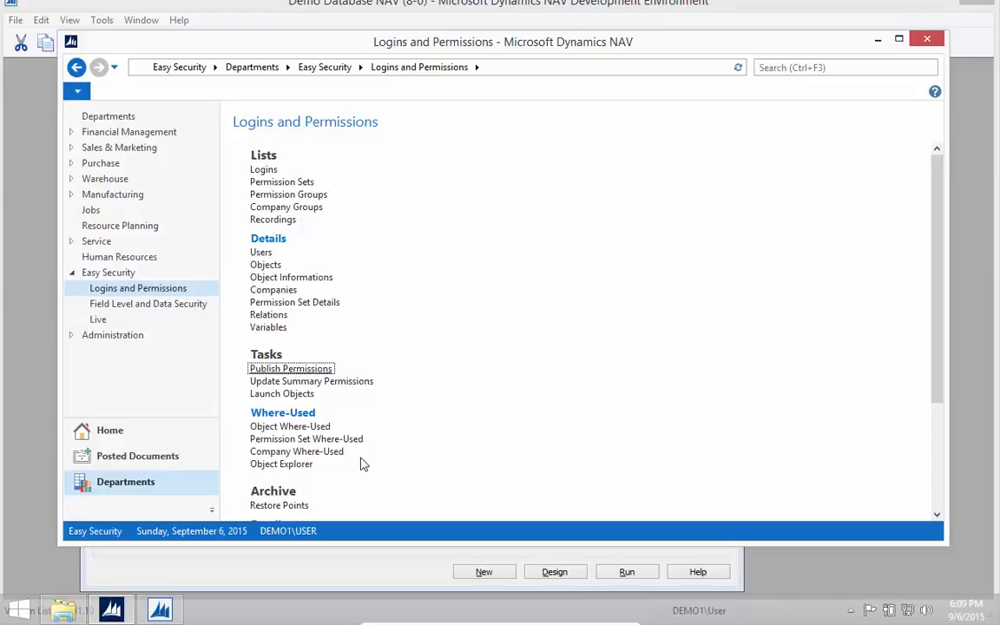
Close the NAV Development Environment and switch to SQL Server Profiler
{"action": "scroll", "coordinate": [338, 471], "scroll_direction": "down", "scroll_amount": 4}
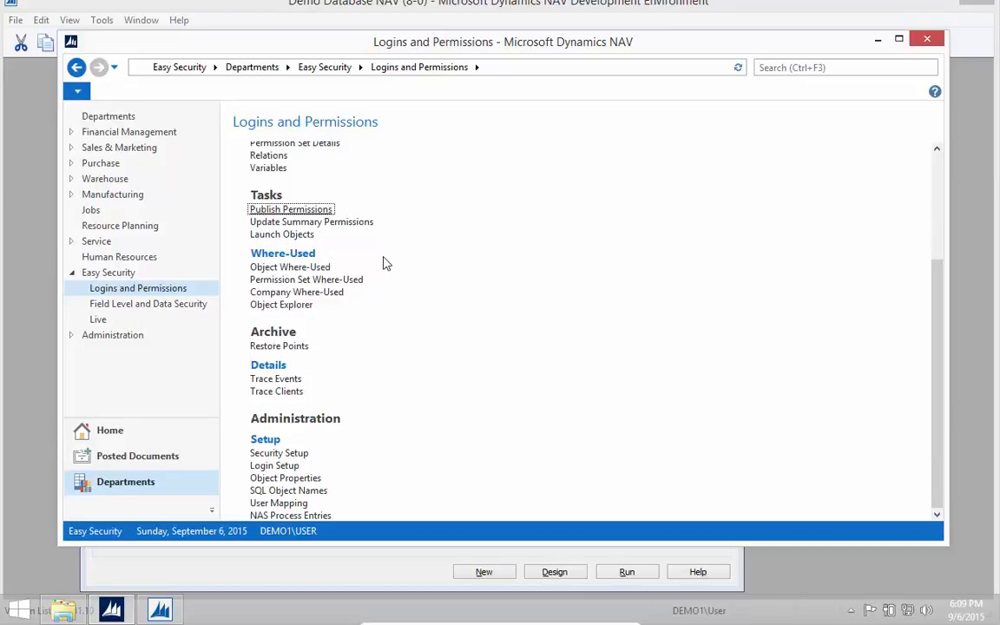
{"action": "scroll", "coordinate": [387, 322], "scroll_direction": "up", "scroll_amount": 4}
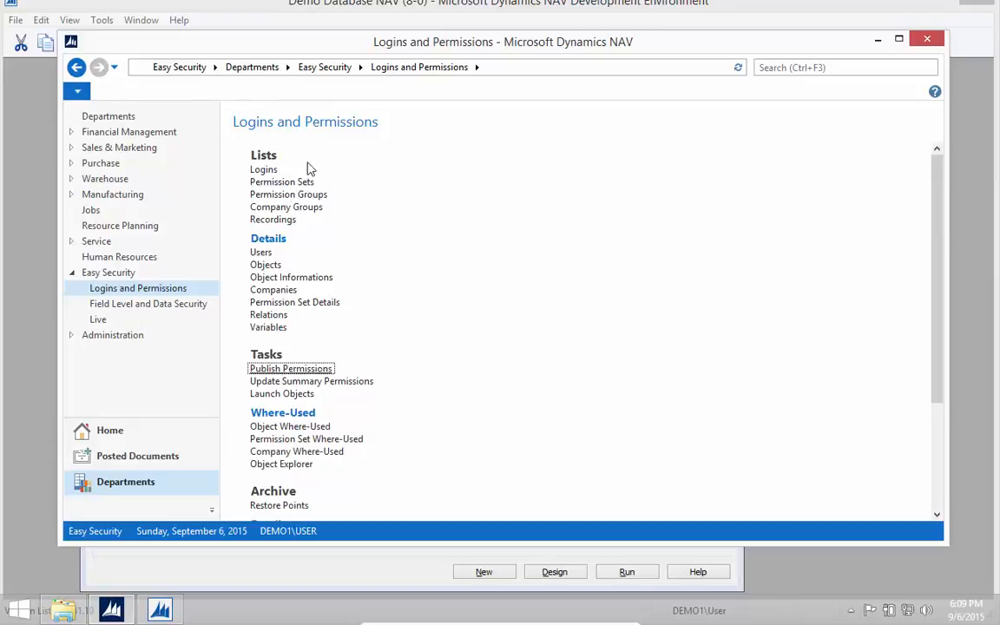
{"action": "left_click", "coordinate": [922, 14]}
{"action": "left_click", "coordinate": [929, 12]}
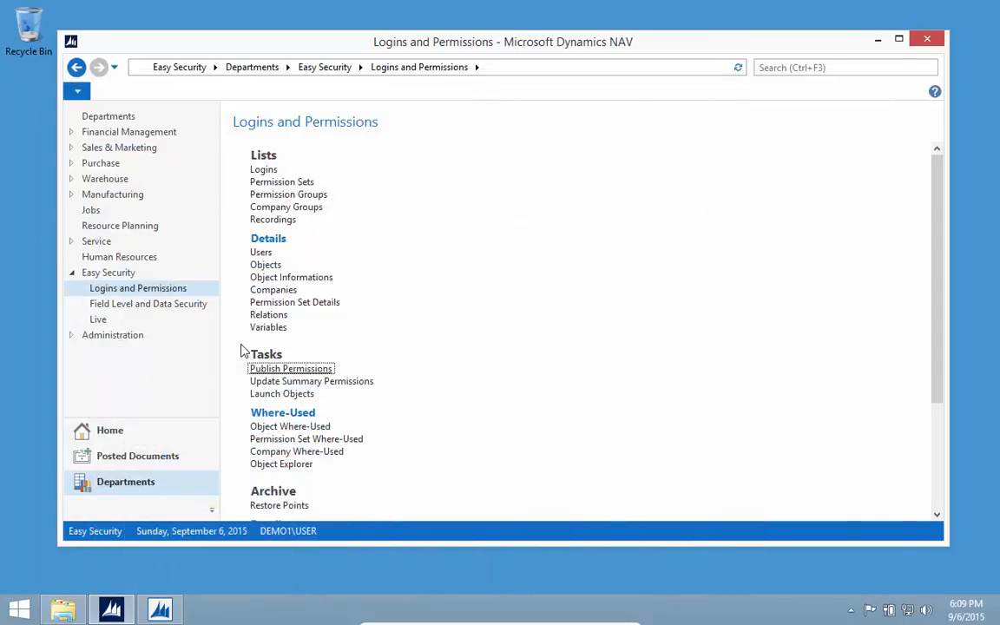
{"action": "left_click", "coordinate": [24, 612]}
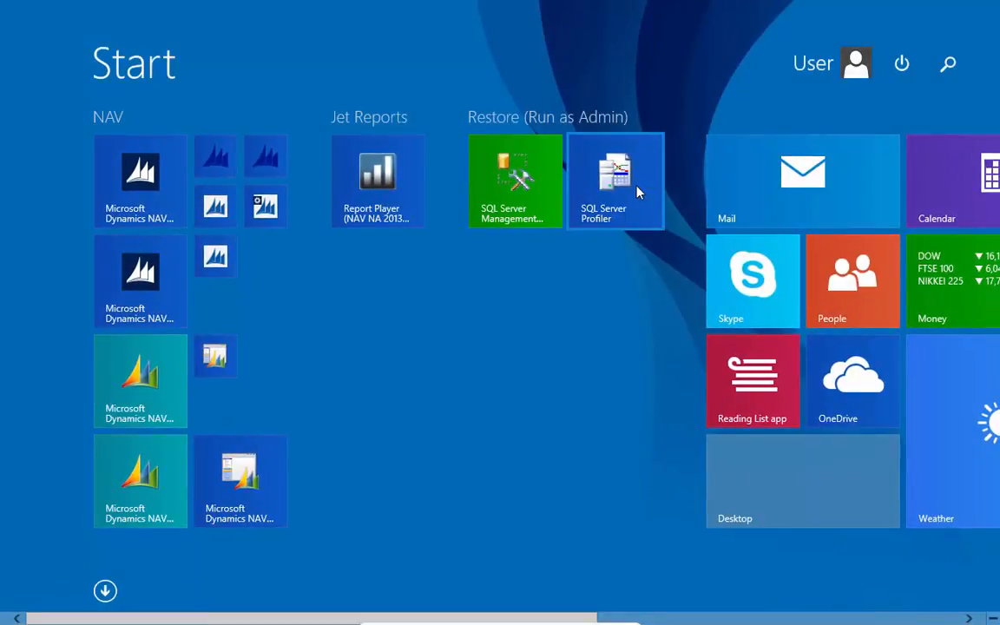
{"action": "left_click", "coordinate": [636, 191]}
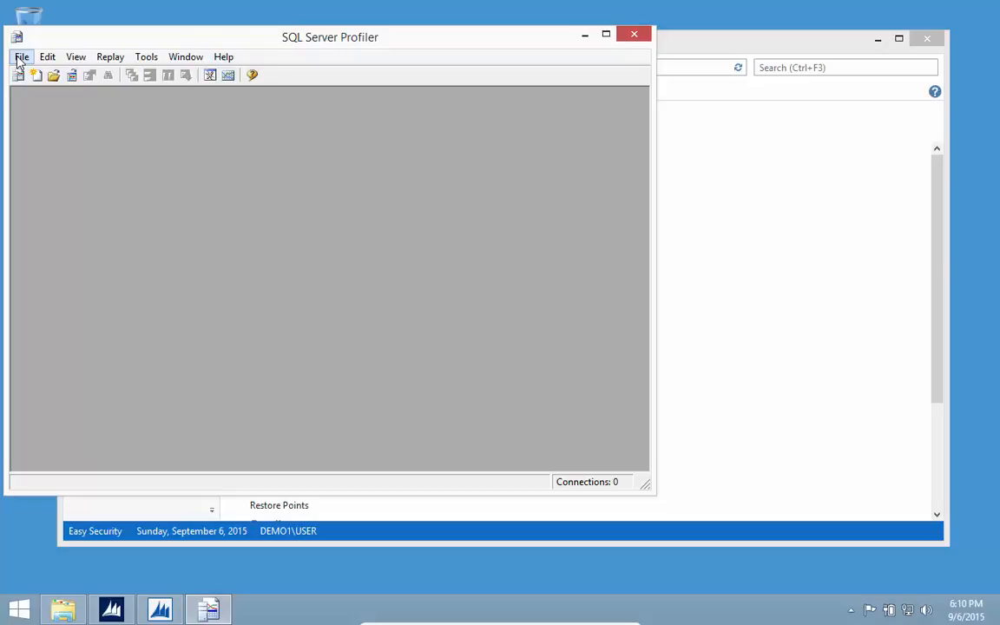
Import the trace template NAV Easy Security (SQL 2012 - 11.00).tdf from the SQL Profiler folder of ES1.41.10 Easy Security, overwriting the existing template
{"action": "left_click", "coordinate": [19, 59]}
{"action": "mouse_move", "coordinate": [50, 158]}
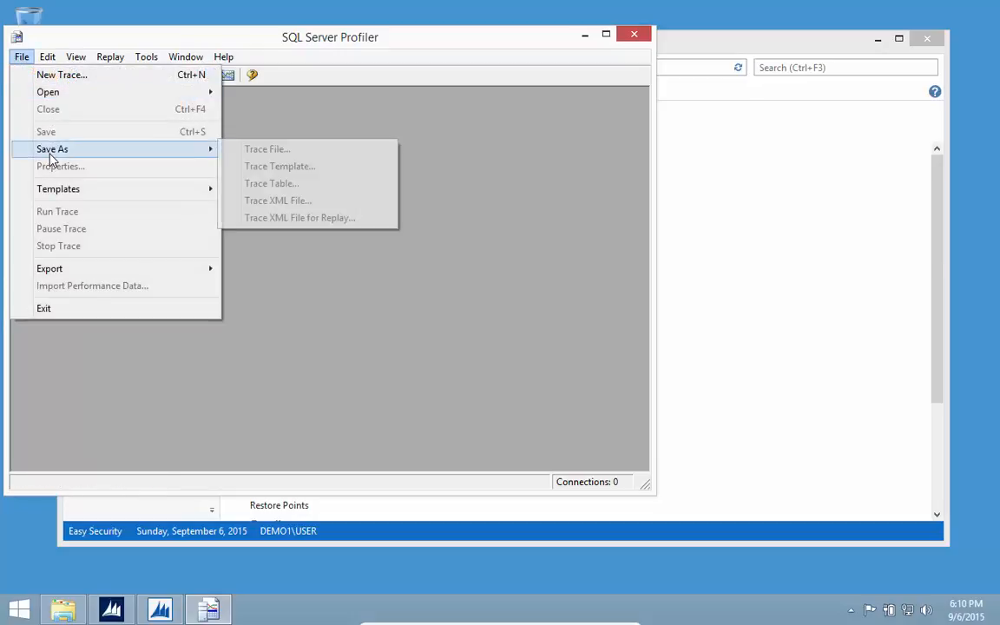
{"action": "mouse_move", "coordinate": [52, 193]}
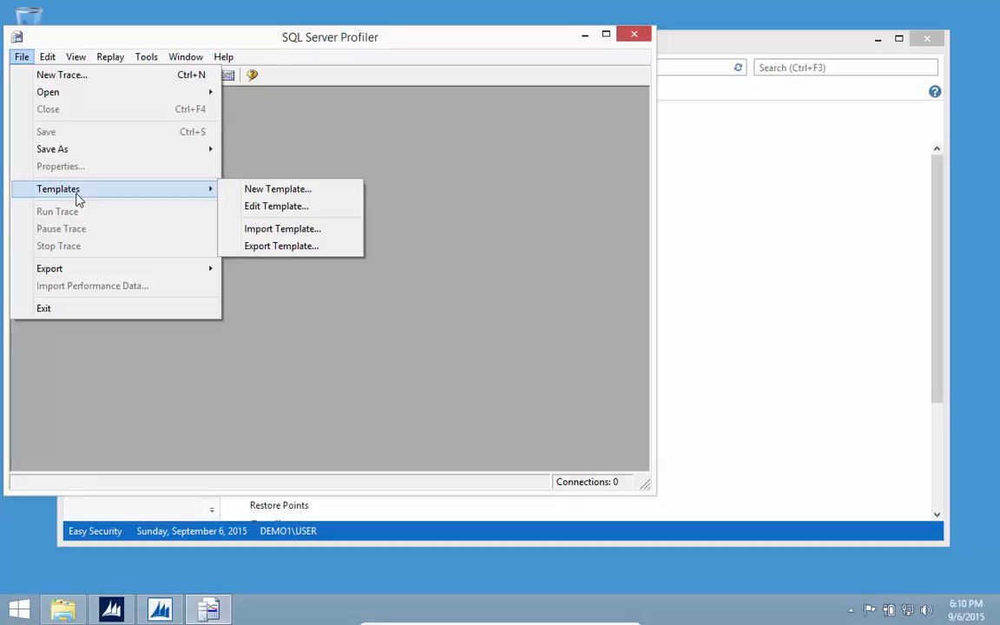
{"action": "left_click", "coordinate": [265, 229]}
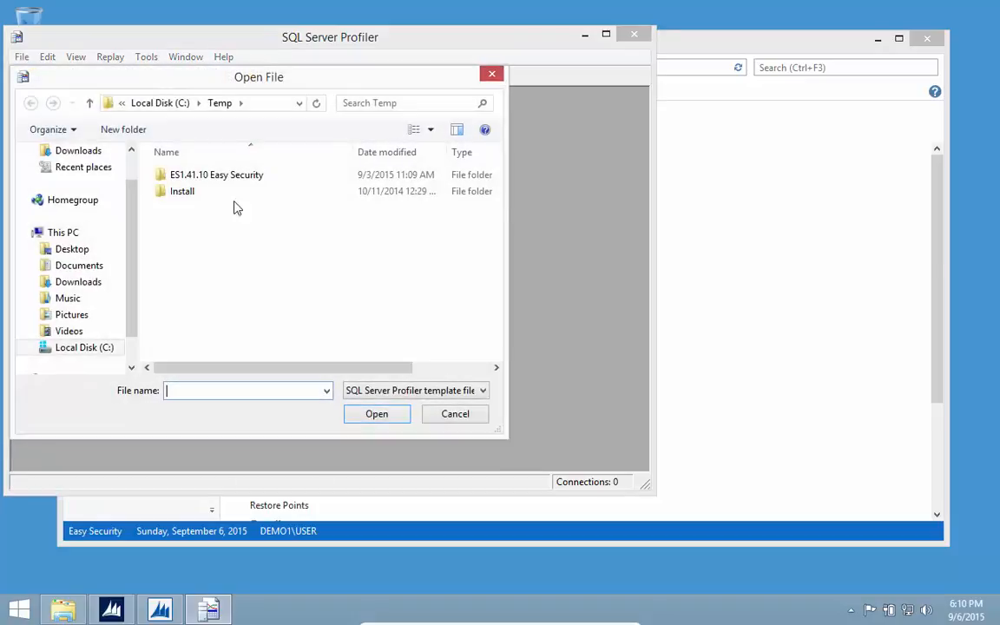
{"action": "left_click", "coordinate": [197, 176]}
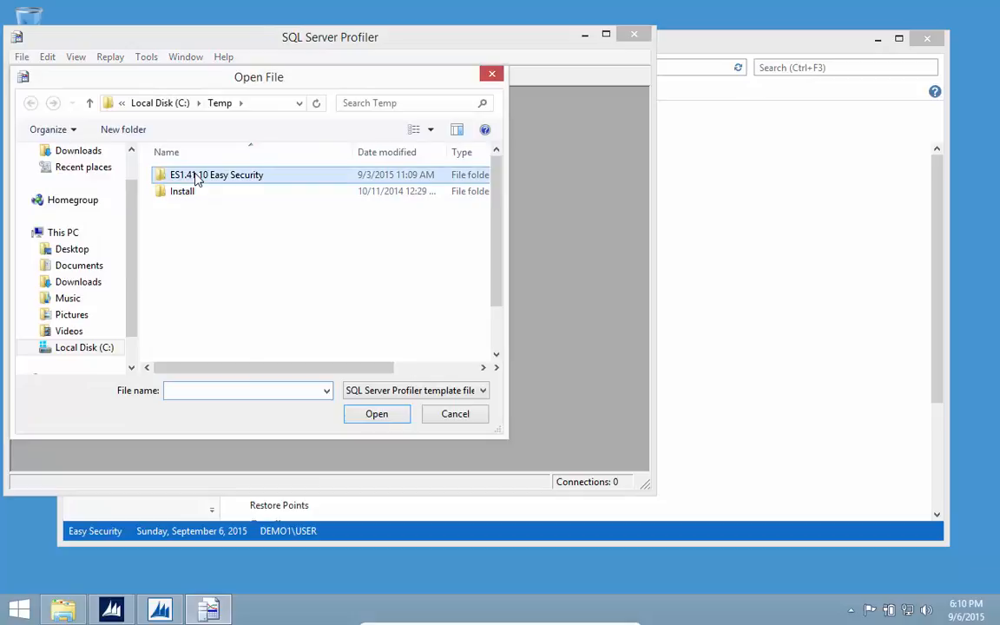
{"action": "double_click", "coordinate": [197, 176]}
{"action": "scroll", "coordinate": [256, 312], "scroll_direction": "down", "scroll_amount": 1}
{"action": "left_click", "coordinate": [189, 353]}
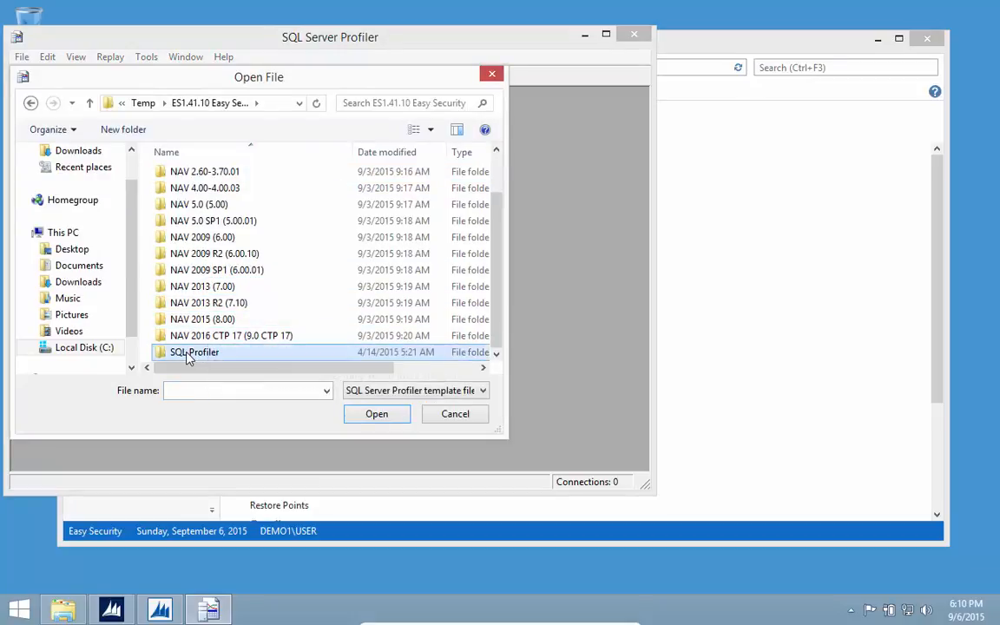
{"action": "double_click", "coordinate": [189, 356]}
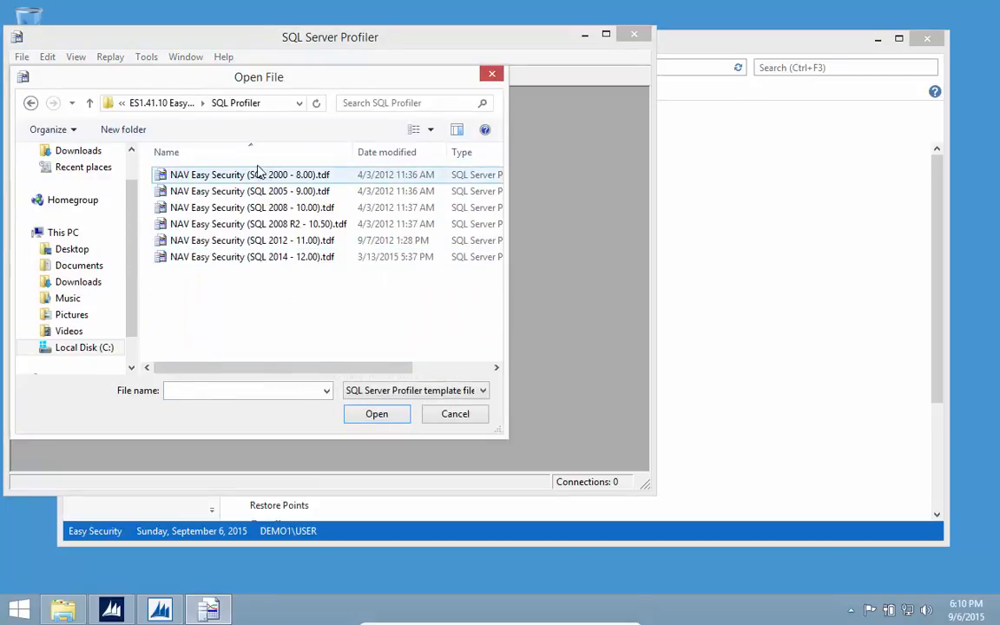
{"action": "left_click", "coordinate": [252, 241]}
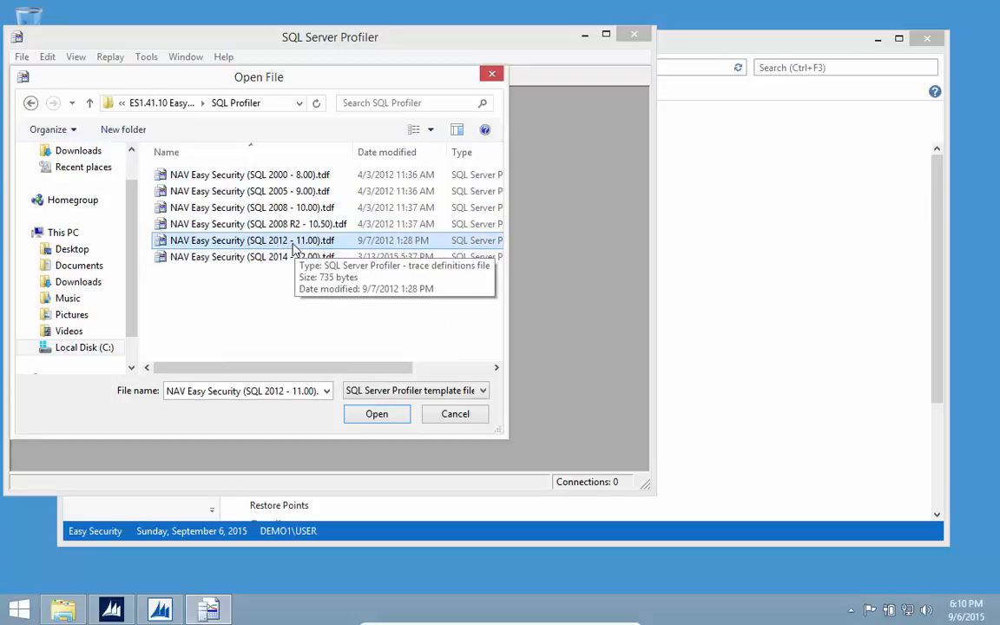
{"action": "left_click", "coordinate": [379, 418]}
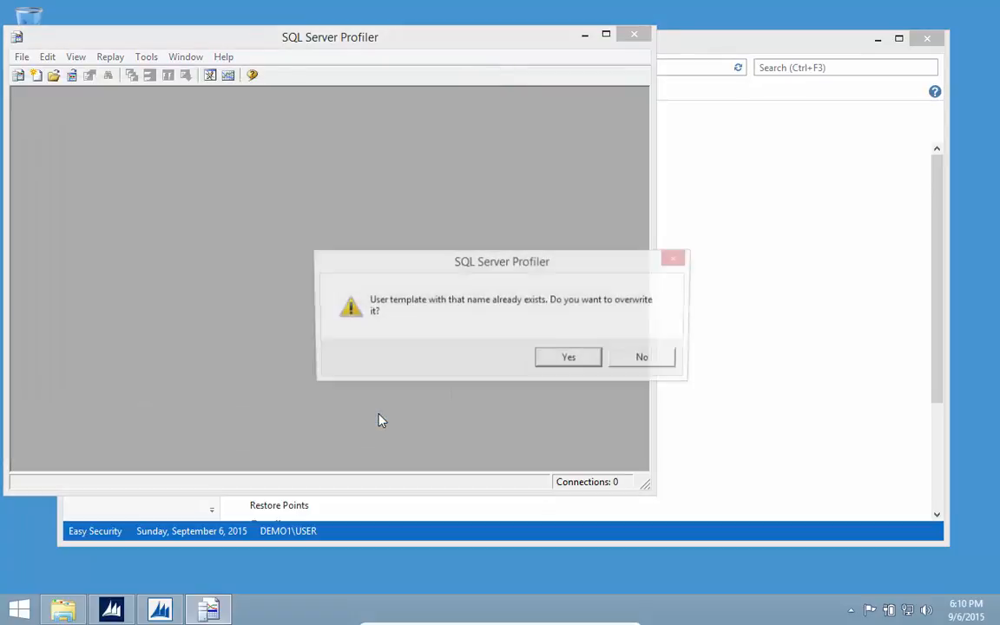
{"action": "left_click", "coordinate": [563, 360]}
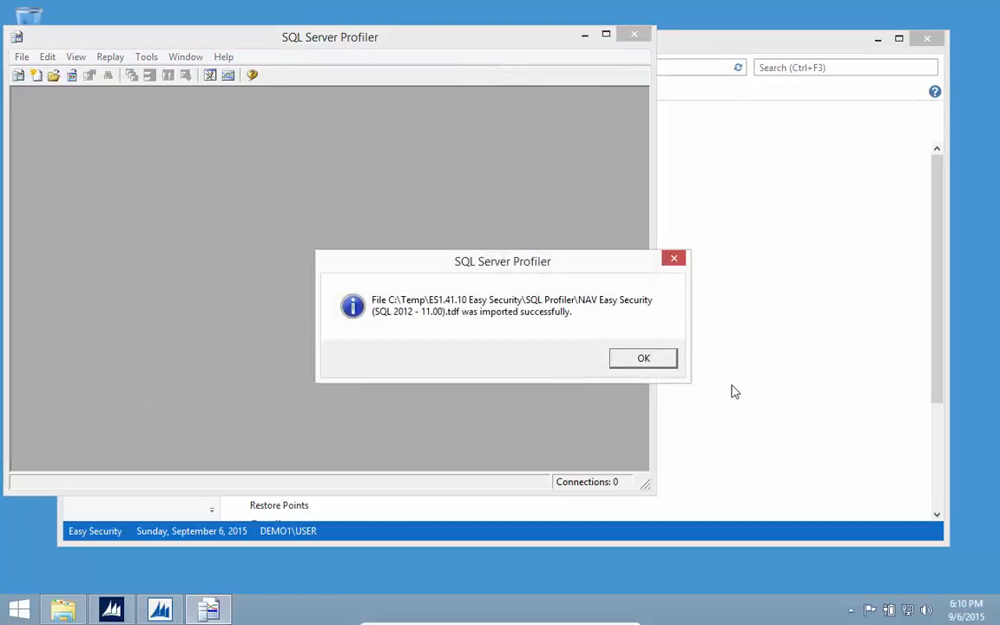
{"action": "left_click", "coordinate": [661, 363]}
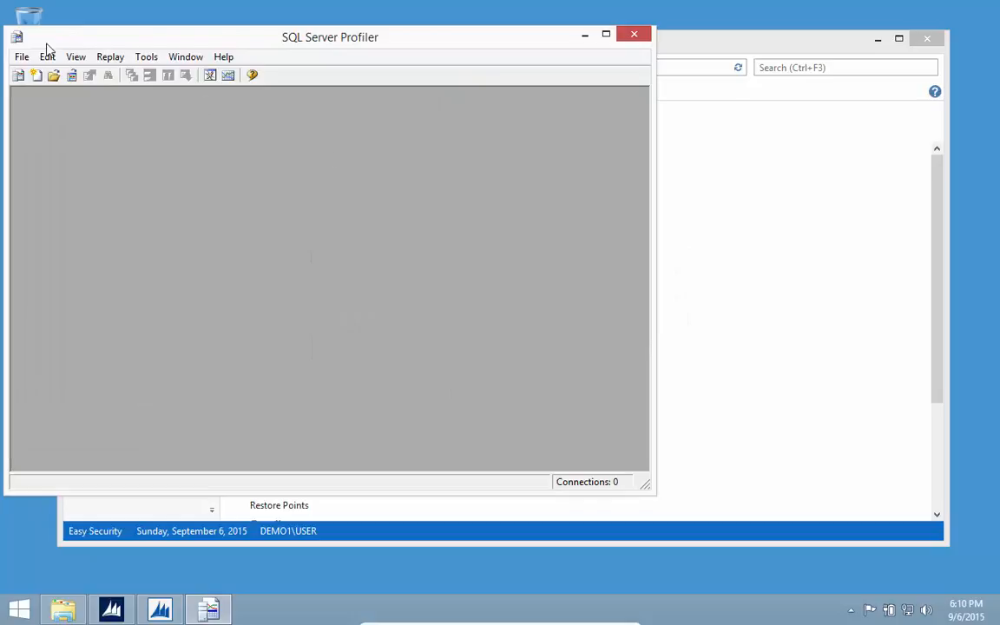
Save the NAV Easy Security (SQL 2012 - 11.00) template as the default for server type Microsoft SQL Server "2012"
{"action": "left_click", "coordinate": [21, 58]}
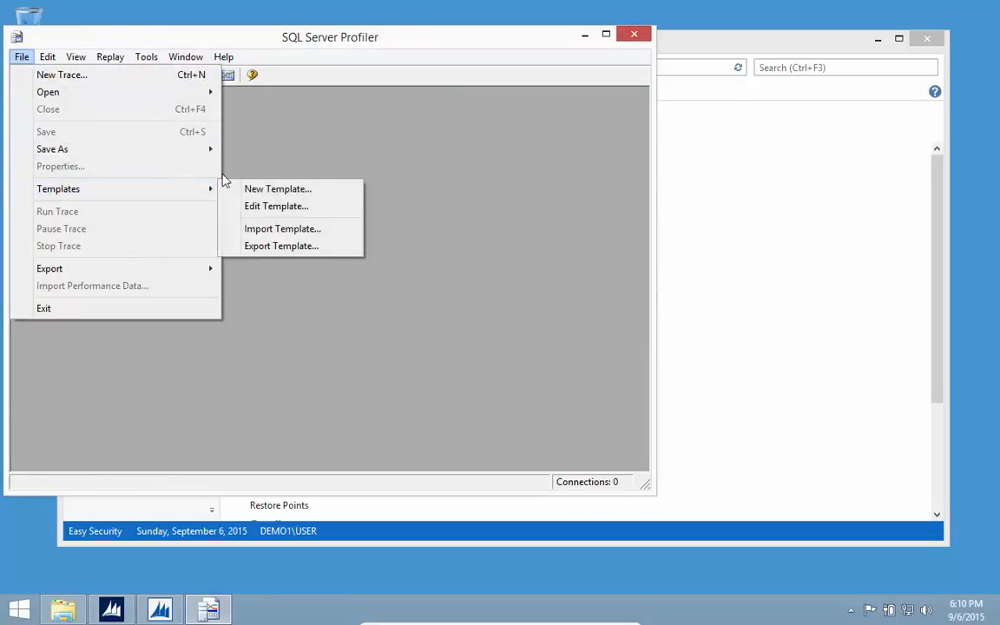
{"action": "left_click", "coordinate": [269, 208]}
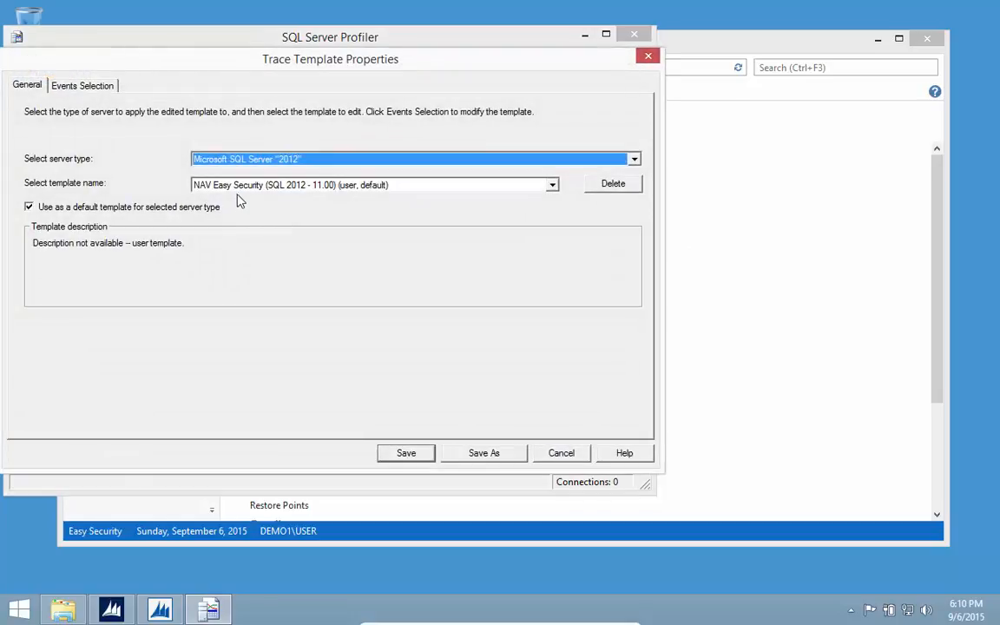
{"action": "left_click", "coordinate": [553, 186]}
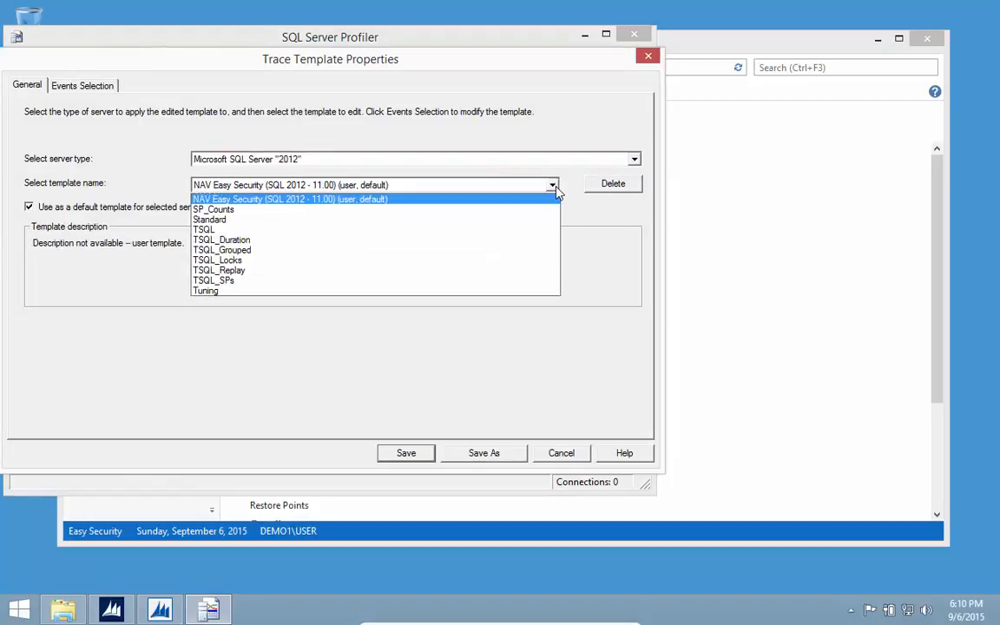
{"action": "left_click", "coordinate": [248, 201]}
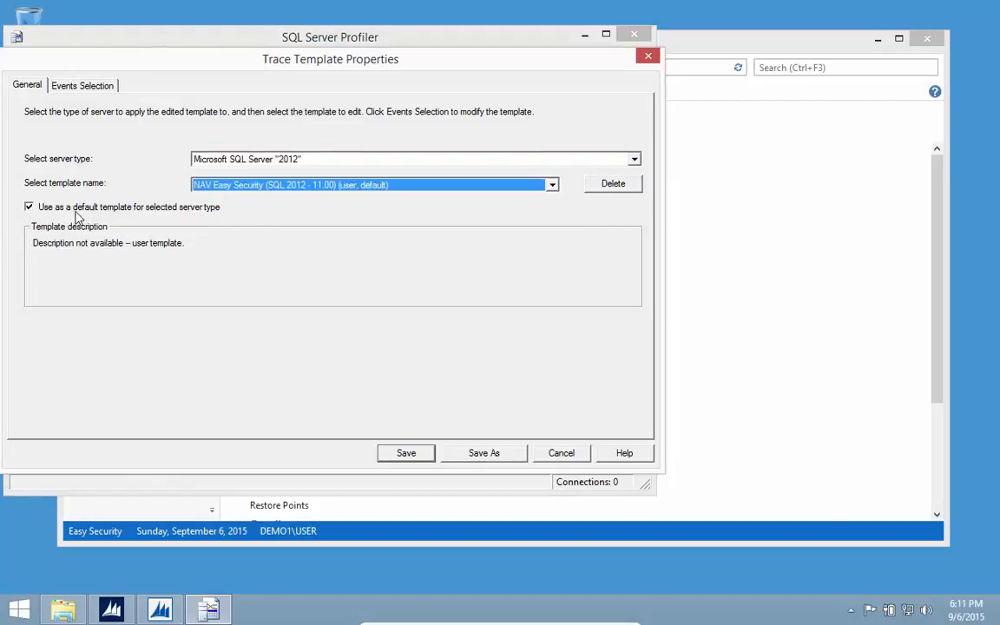
{"action": "left_click", "coordinate": [30, 209]}
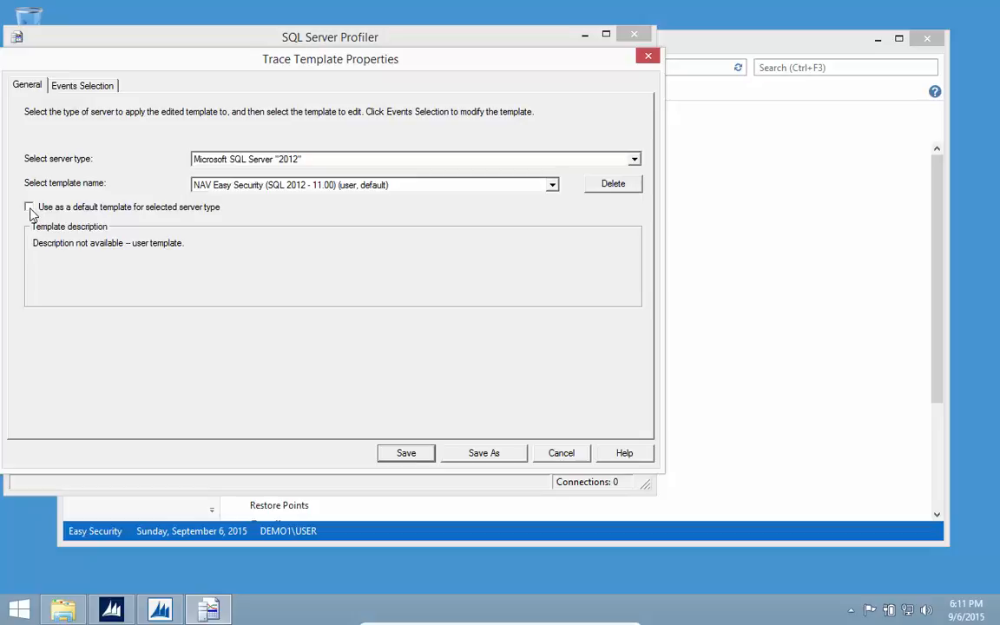
{"action": "left_click", "coordinate": [406, 453]}
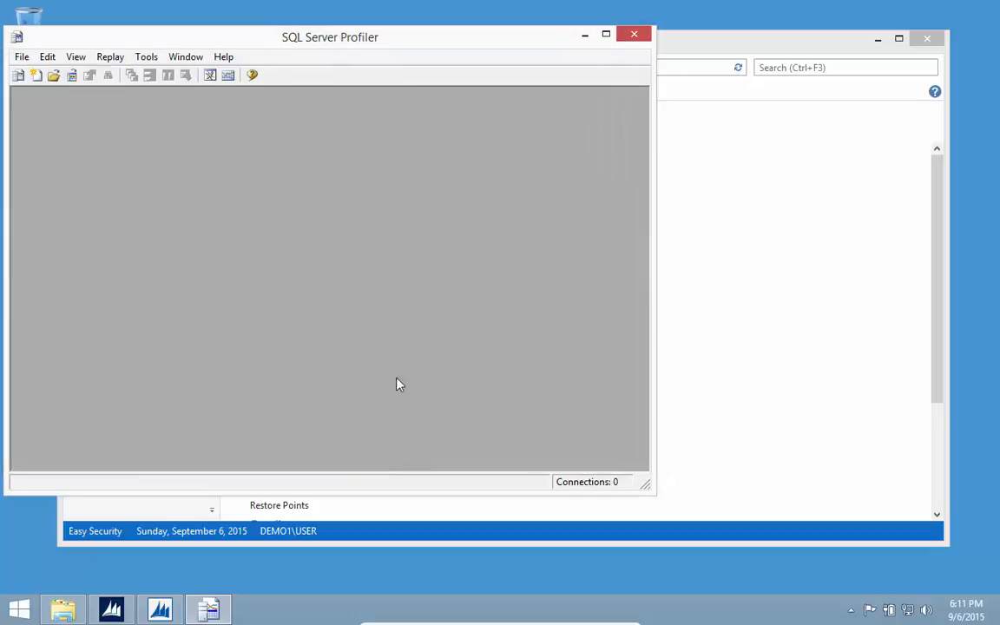
Create a new trace connected to the database engine server DEMO1\NAVDEMO
{"action": "left_click", "coordinate": [21, 57]}
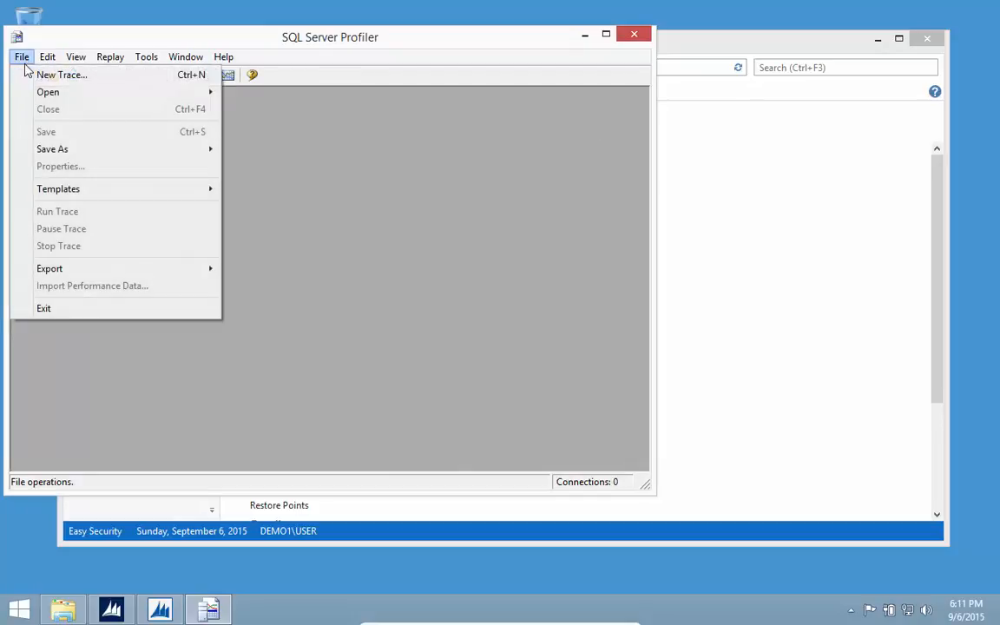
{"action": "left_click", "coordinate": [46, 78]}
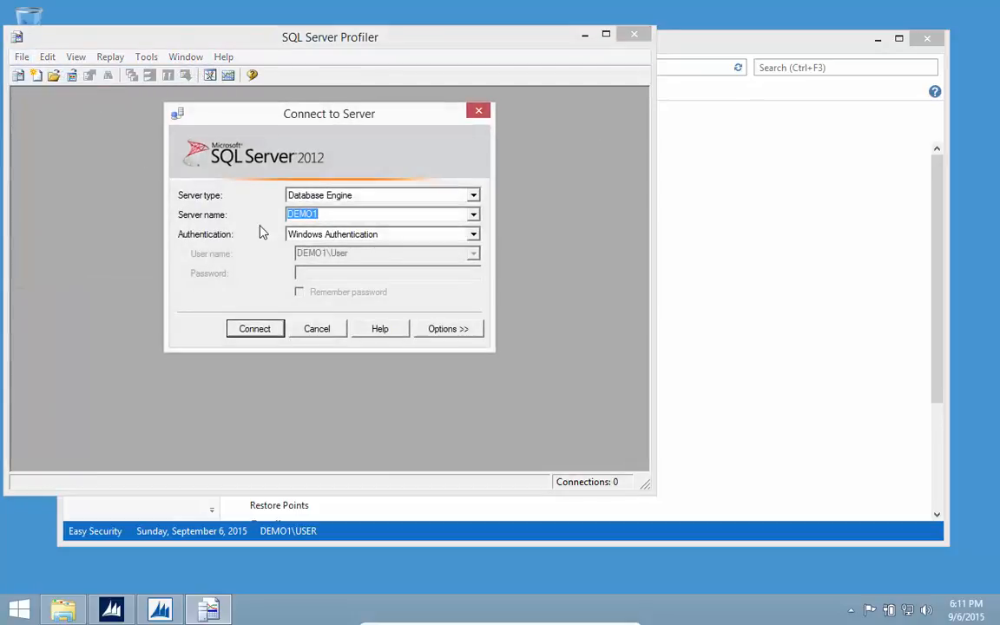
{"action": "left_click", "coordinate": [473, 214]}
{"action": "left_click", "coordinate": [379, 225]}
{"action": "left_click", "coordinate": [473, 214]}
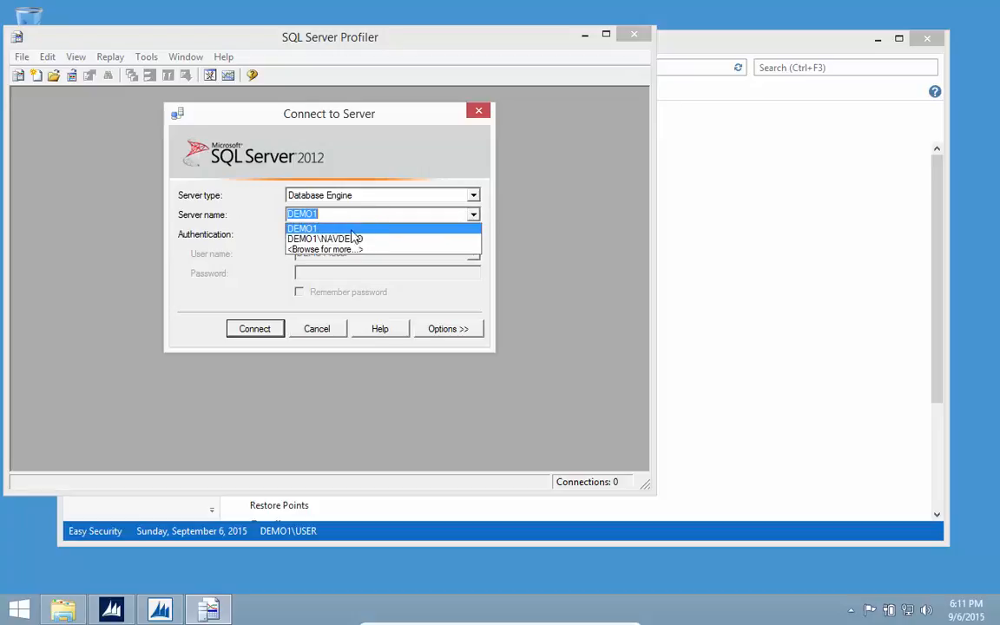
{"action": "left_click", "coordinate": [347, 240]}
{"action": "left_click", "coordinate": [256, 332]}
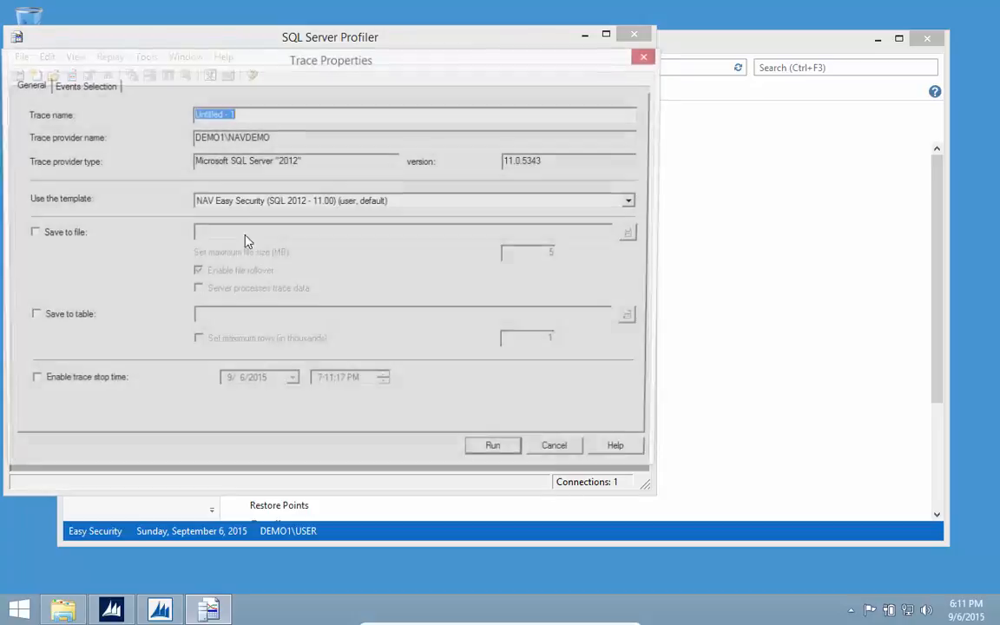
Open the column filters for the new trace's events and select the DatabaseName filter
{"action": "left_click", "coordinate": [75, 84]}
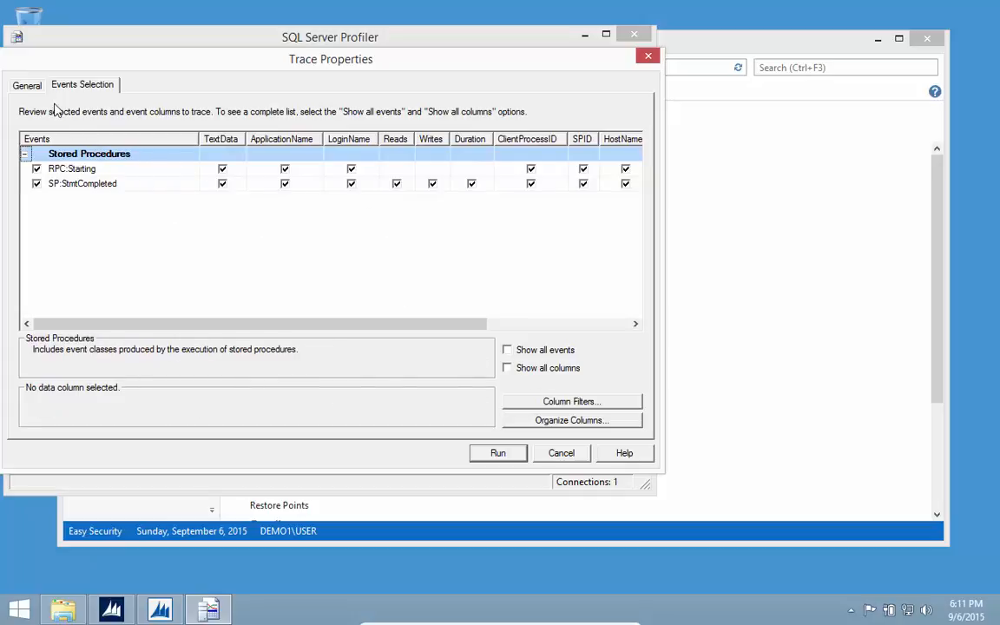
{"action": "left_click", "coordinate": [580, 405]}
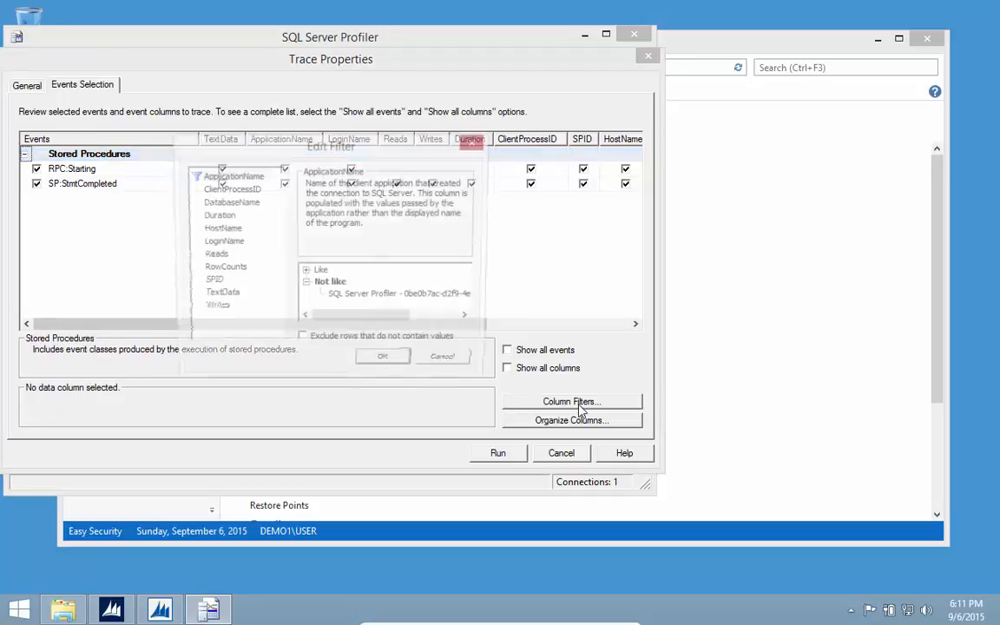
{"action": "left_click", "coordinate": [222, 204]}
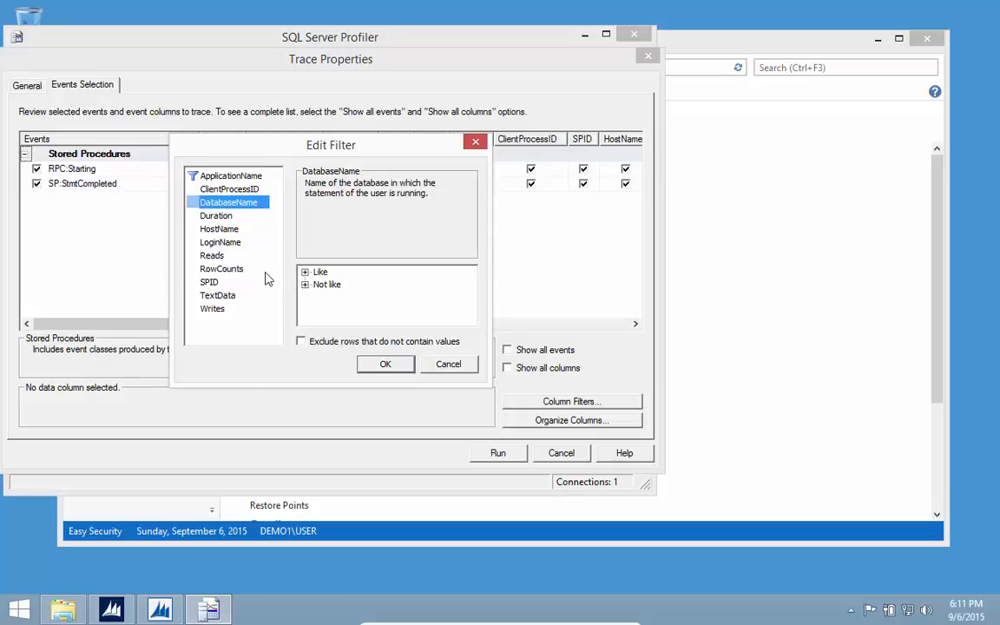
Search the computer for Administrative Tools, open Computer Management from it, and display the local Users folder
{"action": "left_click", "coordinate": [21, 609]}
{"action": "type", "text": "com"}
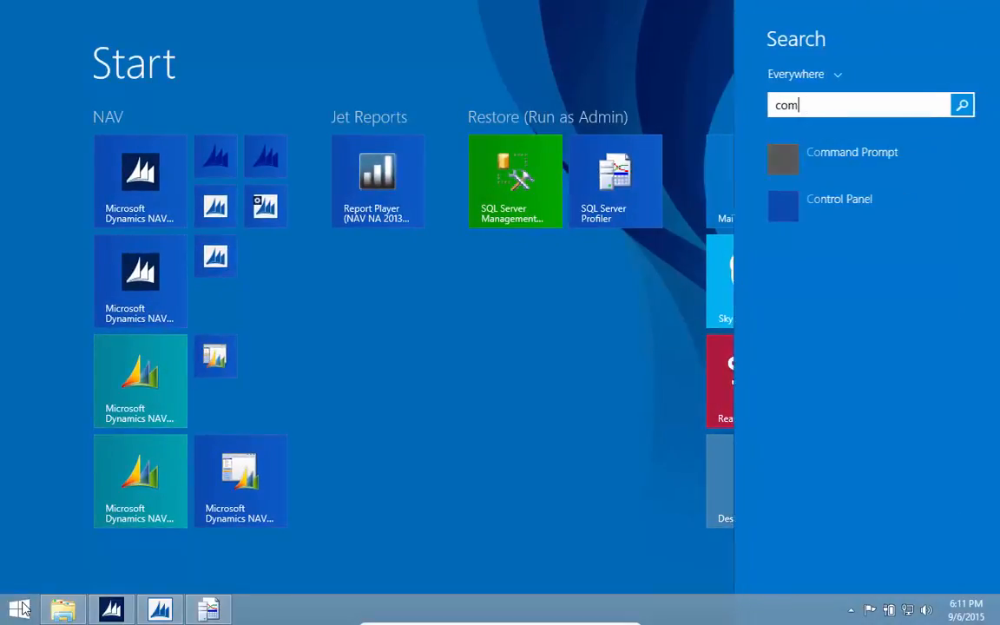
{"action": "type", "text": "puter"}
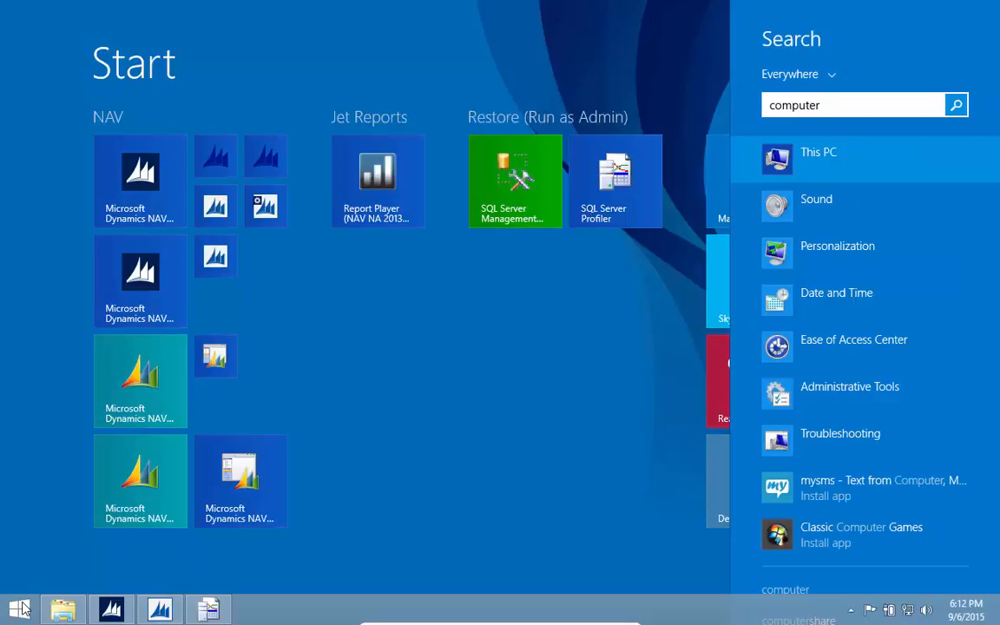
{"action": "type", "text": " man"}
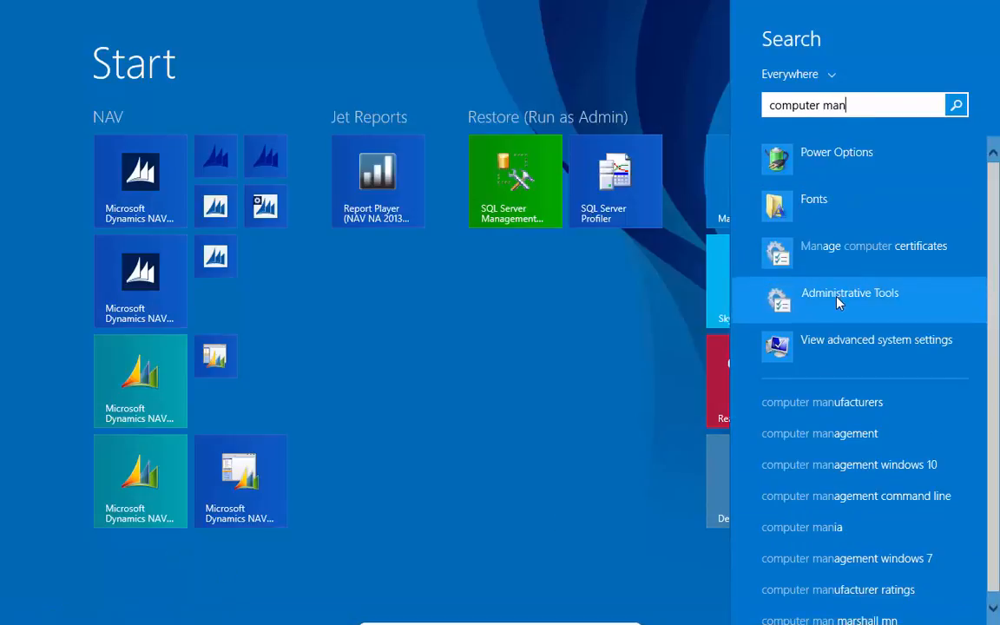
{"action": "left_click", "coordinate": [772, 296]}
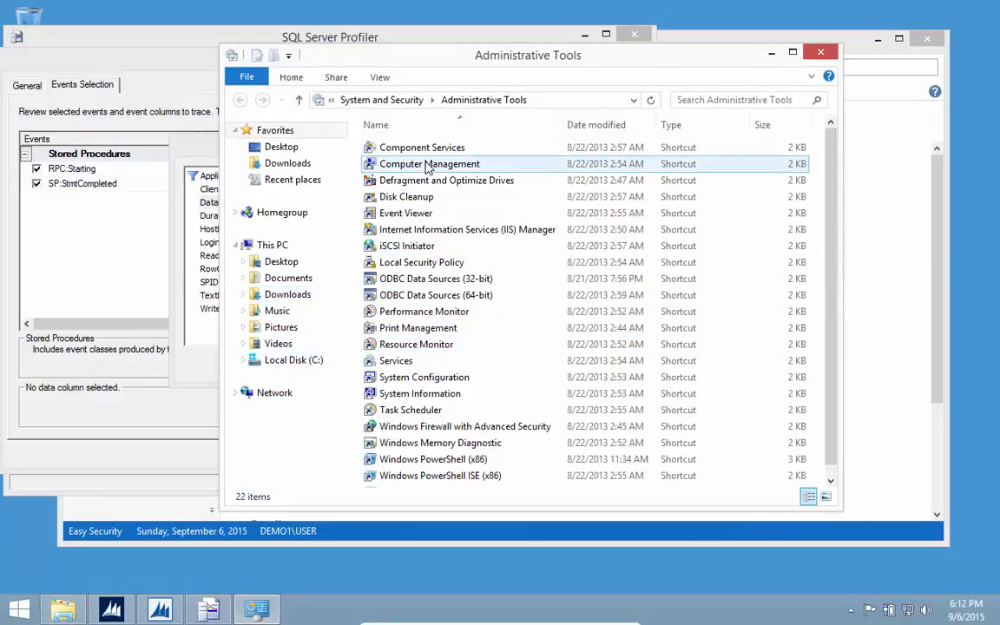
{"action": "left_click", "coordinate": [393, 161]}
{"action": "double_click", "coordinate": [407, 171]}
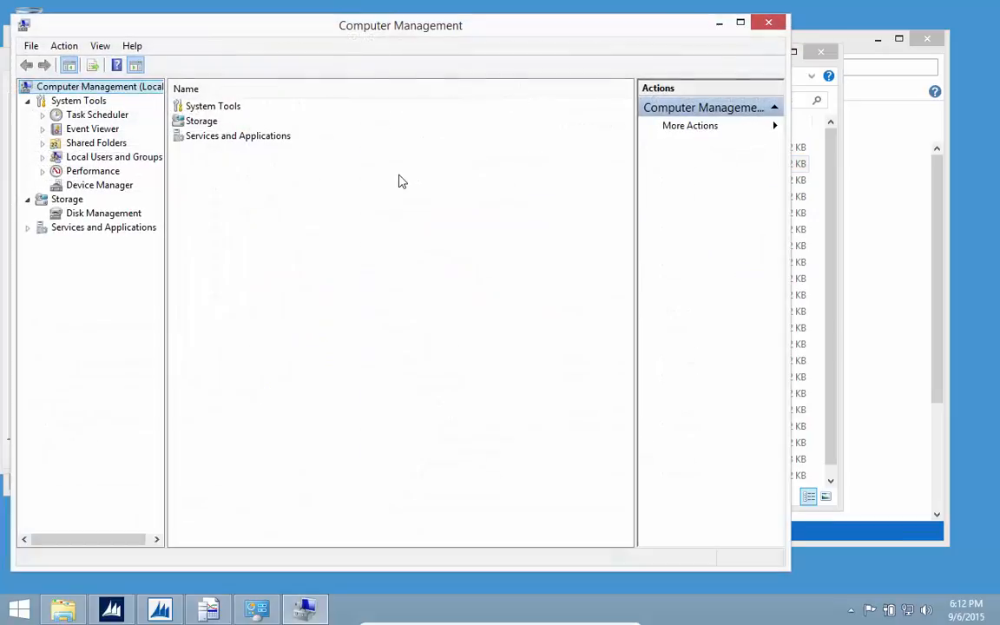
{"action": "left_click", "coordinate": [44, 158]}
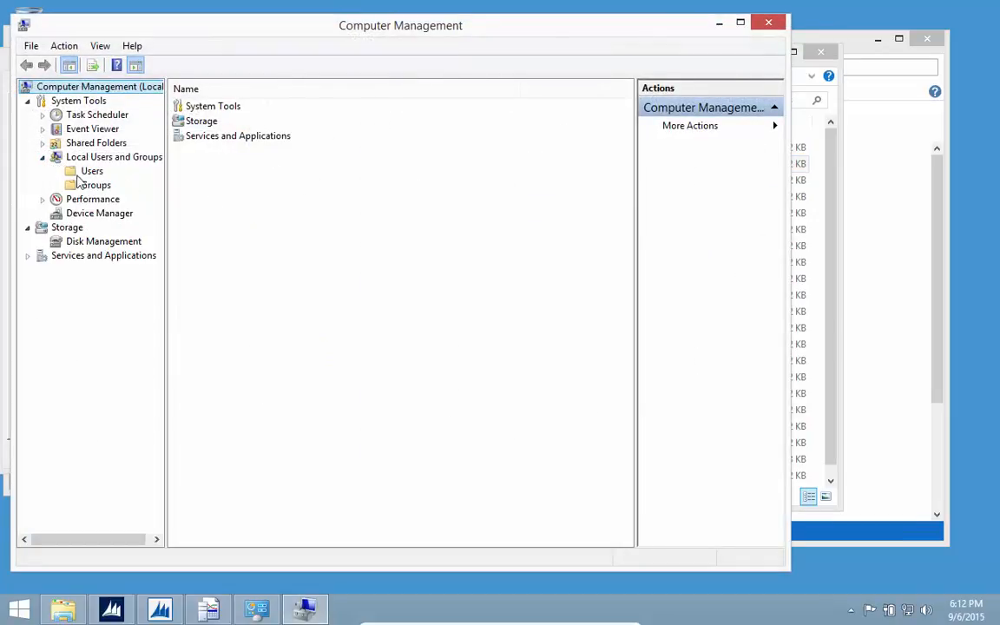
{"action": "left_click", "coordinate": [87, 170]}
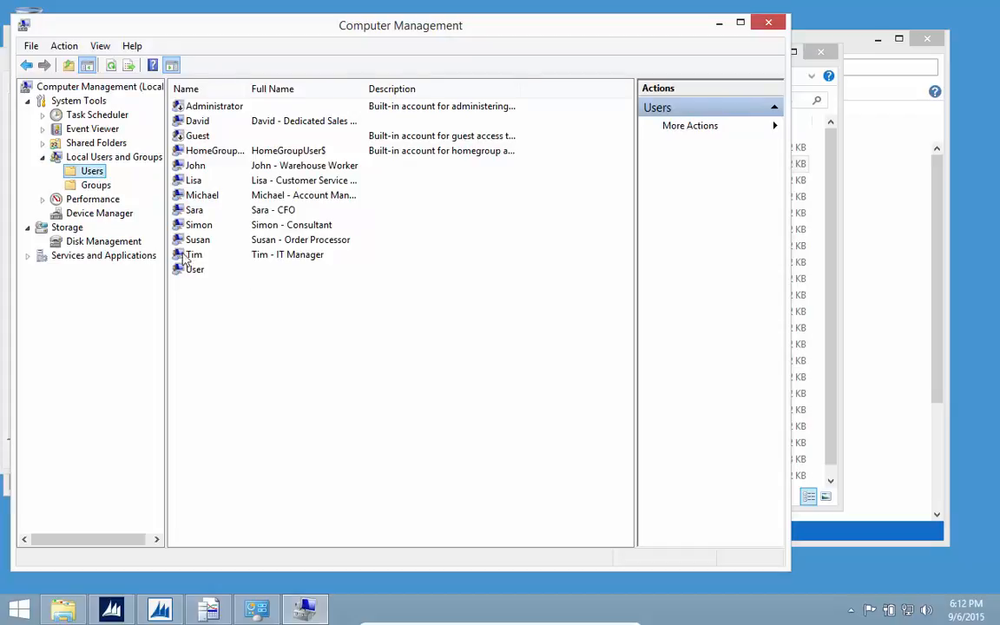
Start a new local user with the user name NAVRecording and enter and confirm the account password
{"action": "right_click", "coordinate": [92, 176]}
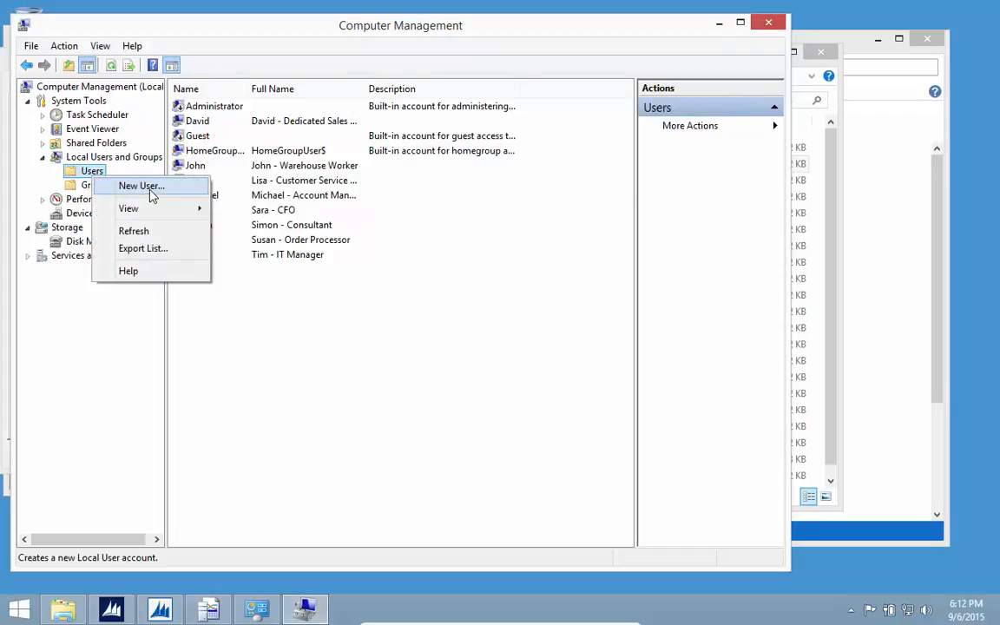
{"action": "left_click", "coordinate": [144, 186]}
{"action": "type", "text": "NAVR"}
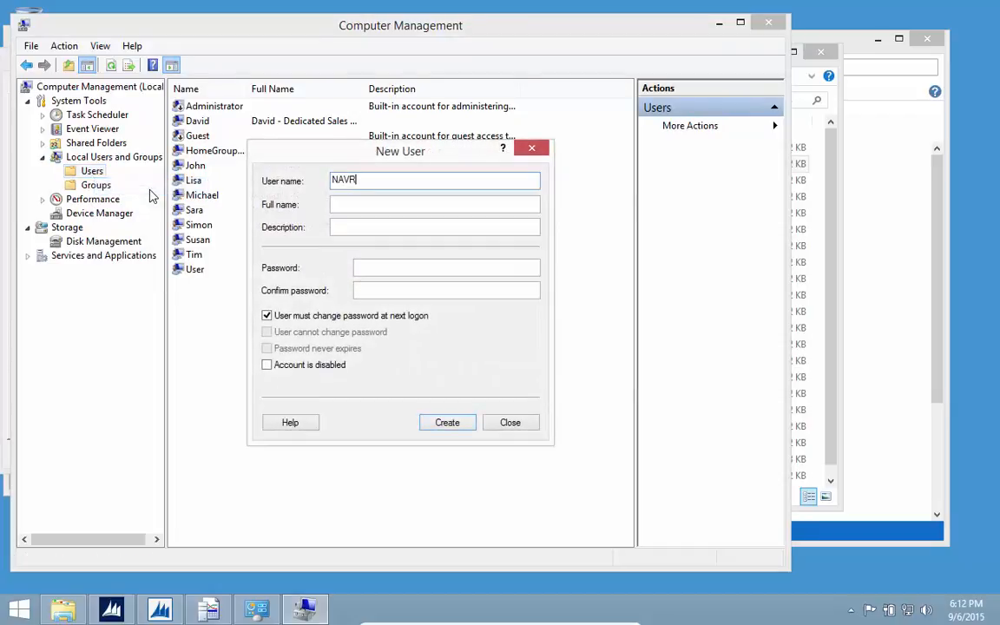
{"action": "type", "text": "ecording"}
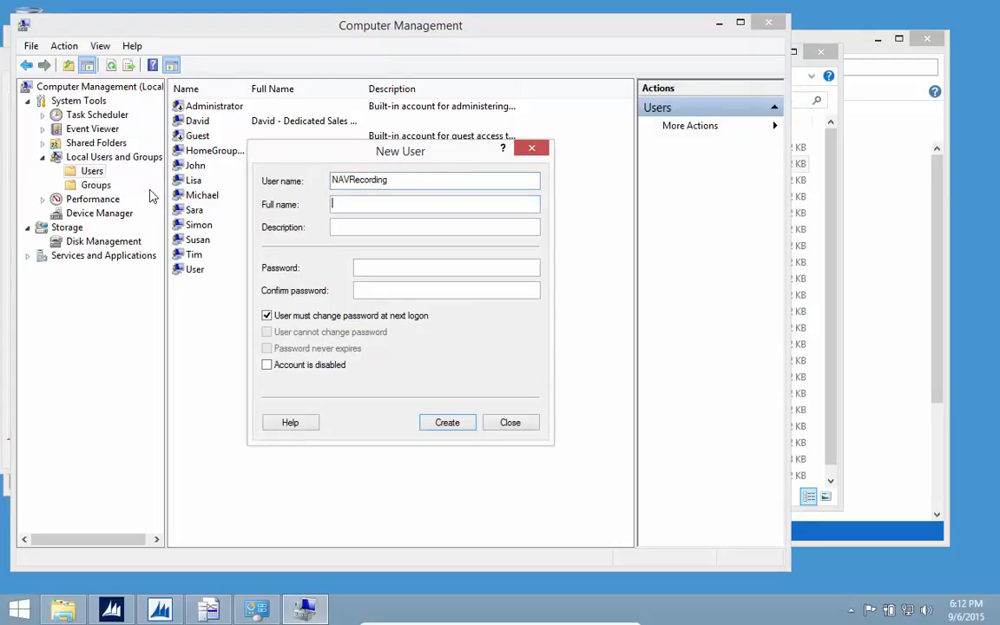
{"action": "key", "text": "Tab"}
{"action": "key", "text": "Tab"}
{"action": "type", "text": "••••"}
{"action": "key", "text": "Tab"}
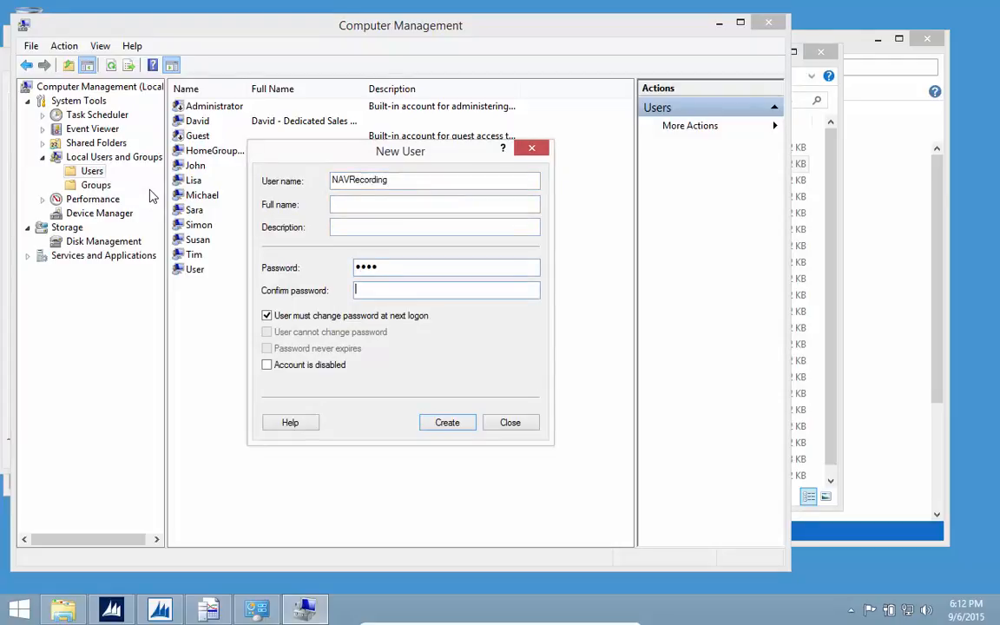
{"action": "key", "text": "Tab"}
Turn off the forced password change at next logon, set the password to never expire, and create the user
{"action": "key", "text": "space"}
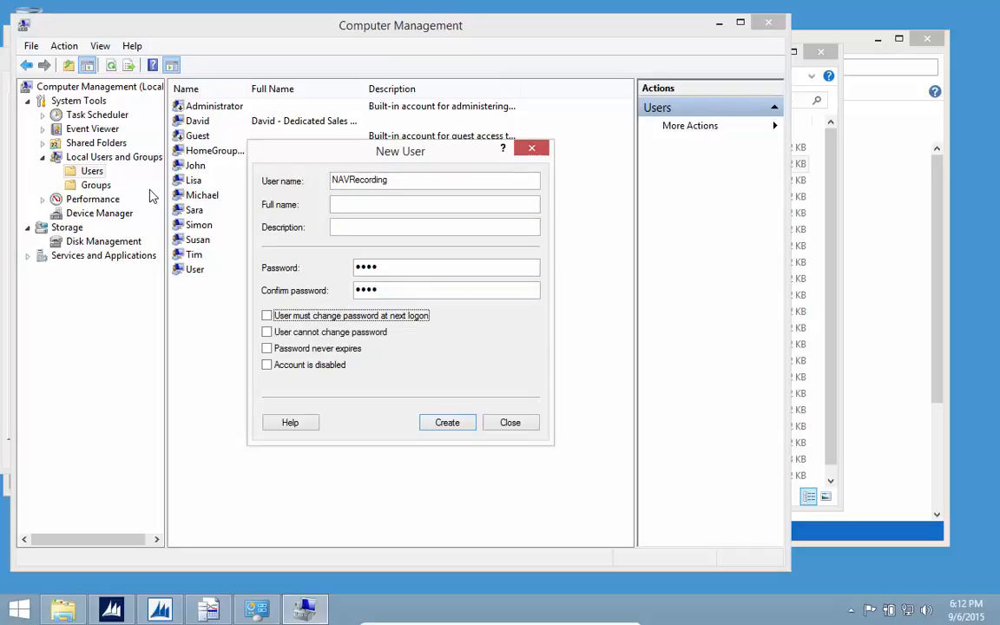
{"action": "key", "text": "Tab"}
{"action": "key", "text": "Tab"}
{"action": "key", "text": "space"}
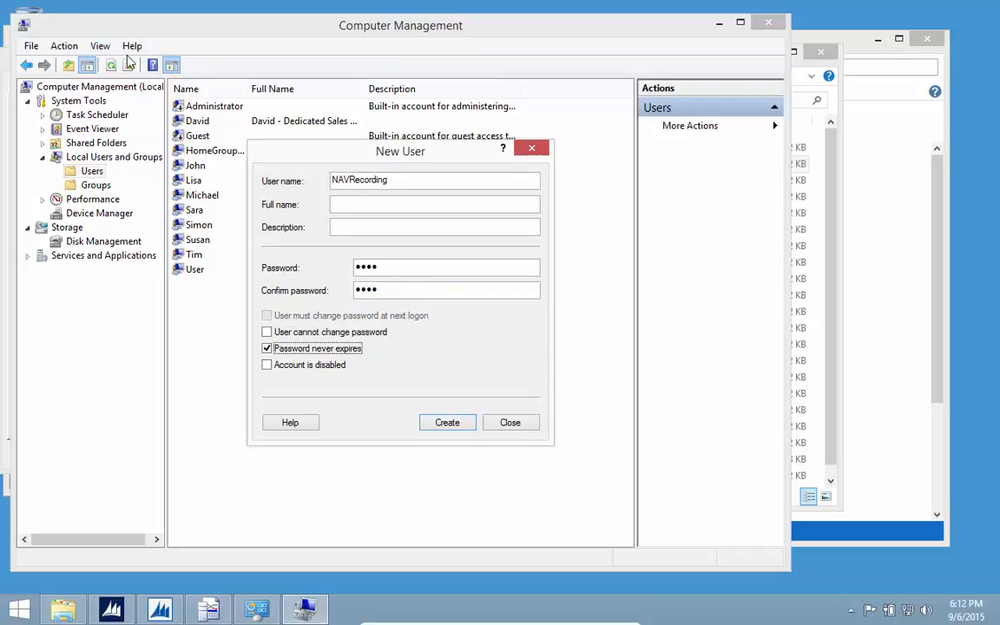
{"action": "left_click", "coordinate": [441, 423]}
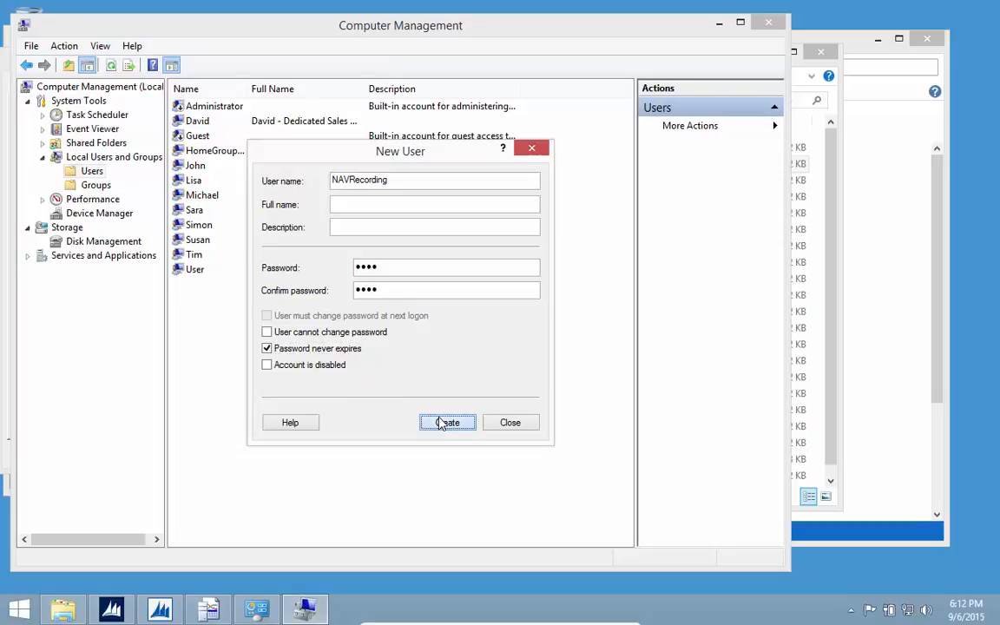
{"action": "left_click", "coordinate": [511, 424]}
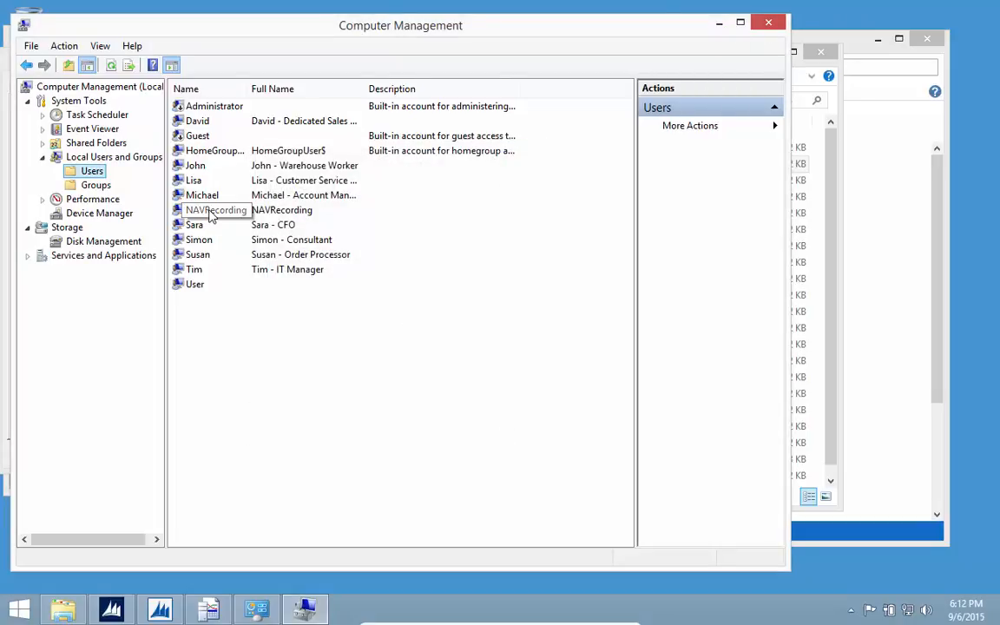
Minimize Computer Management and switch to the Microsoft Dynamics NAV Server administration console, allowing it to make changes
{"action": "left_click", "coordinate": [718, 24]}
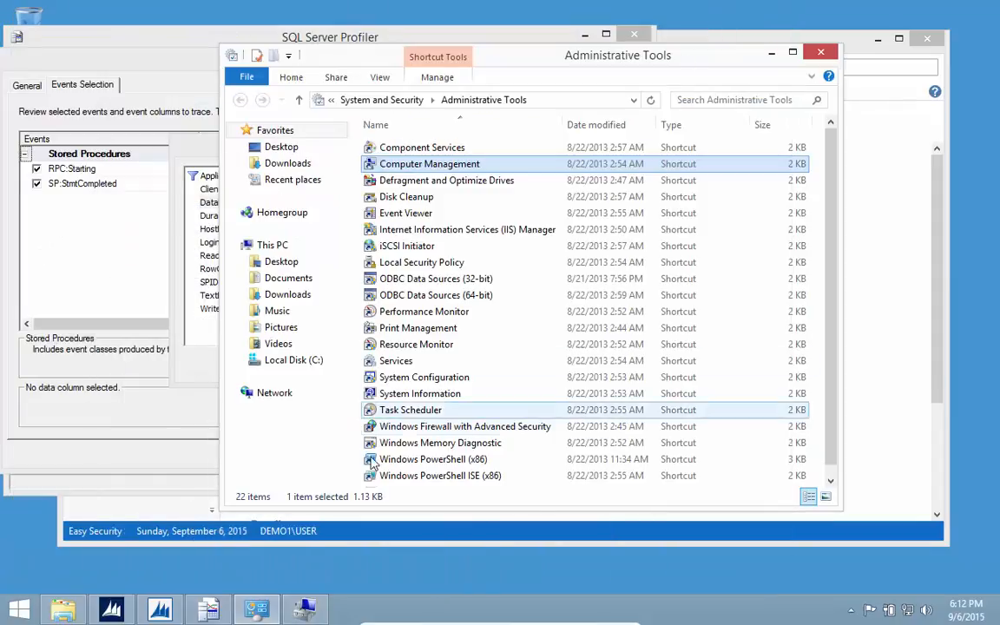
{"action": "left_click", "coordinate": [18, 610]}
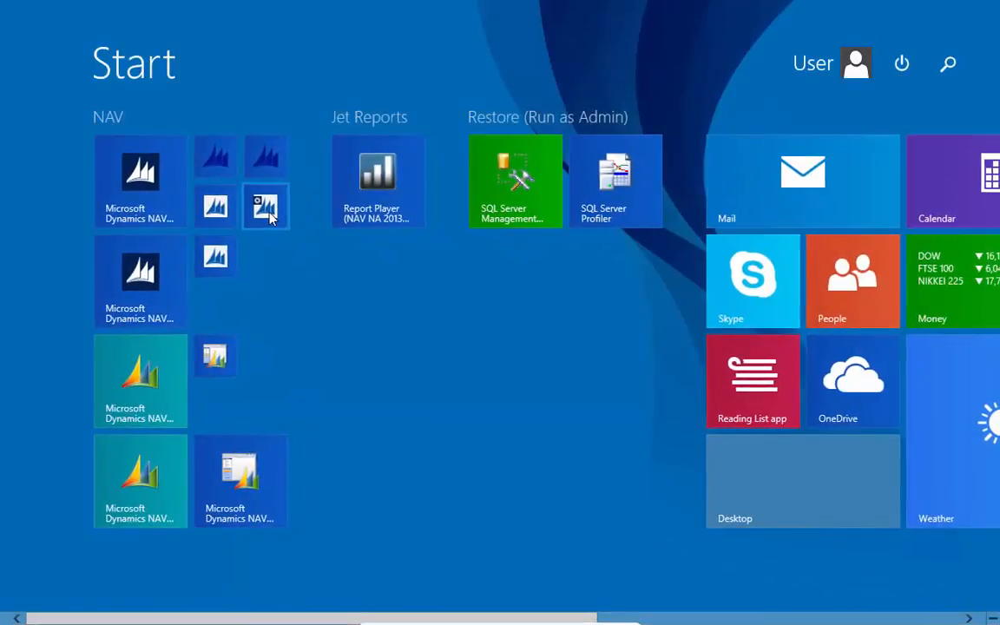
{"action": "left_click", "coordinate": [269, 217]}
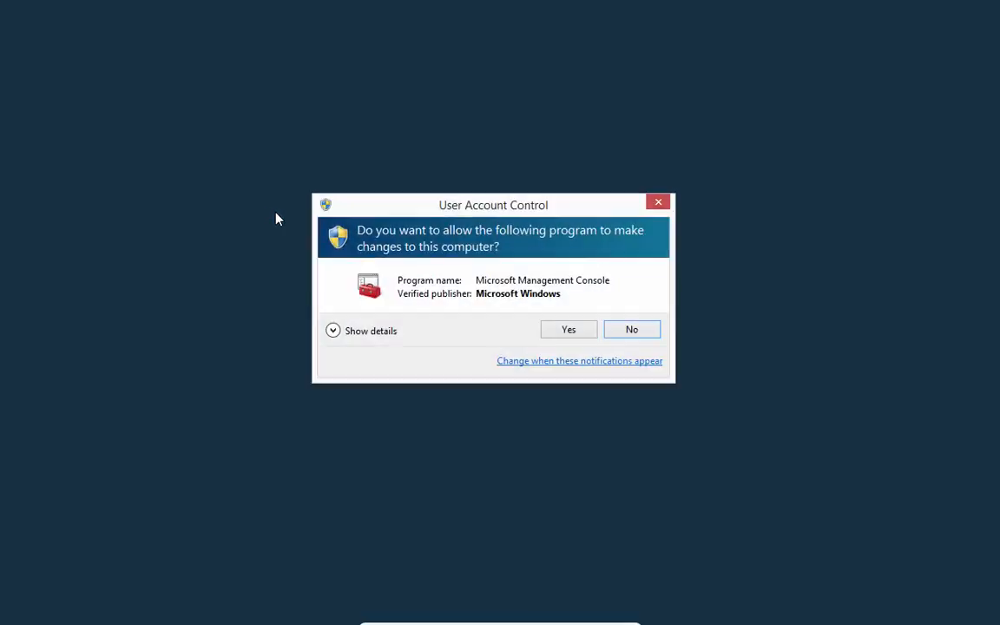
{"action": "left_click", "coordinate": [572, 329]}
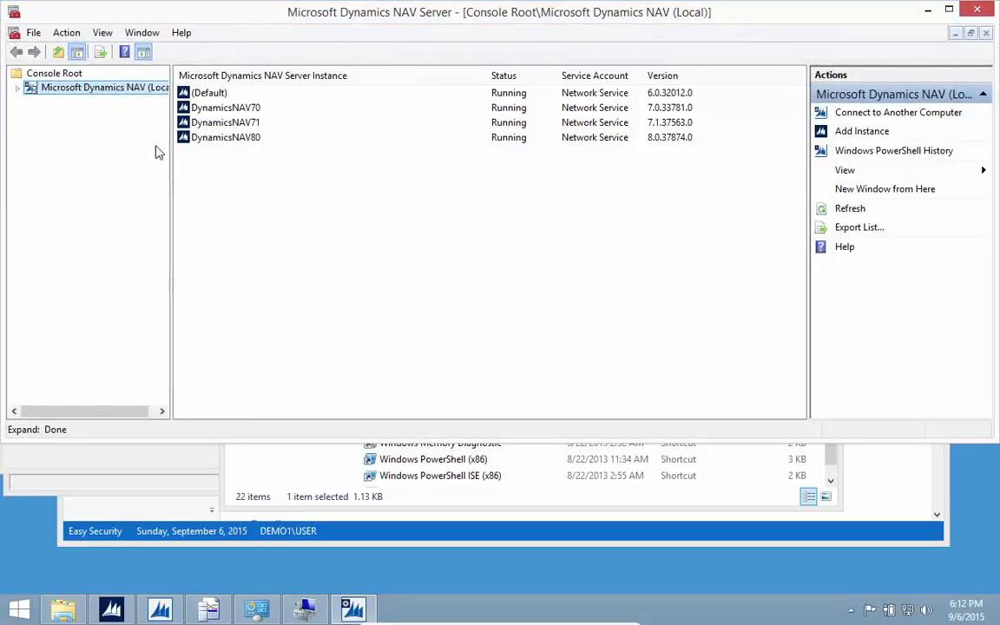
Examine the service port numbers in the configuration of the DynamicsNAV80 server instance
{"action": "left_click", "coordinate": [212, 138]}
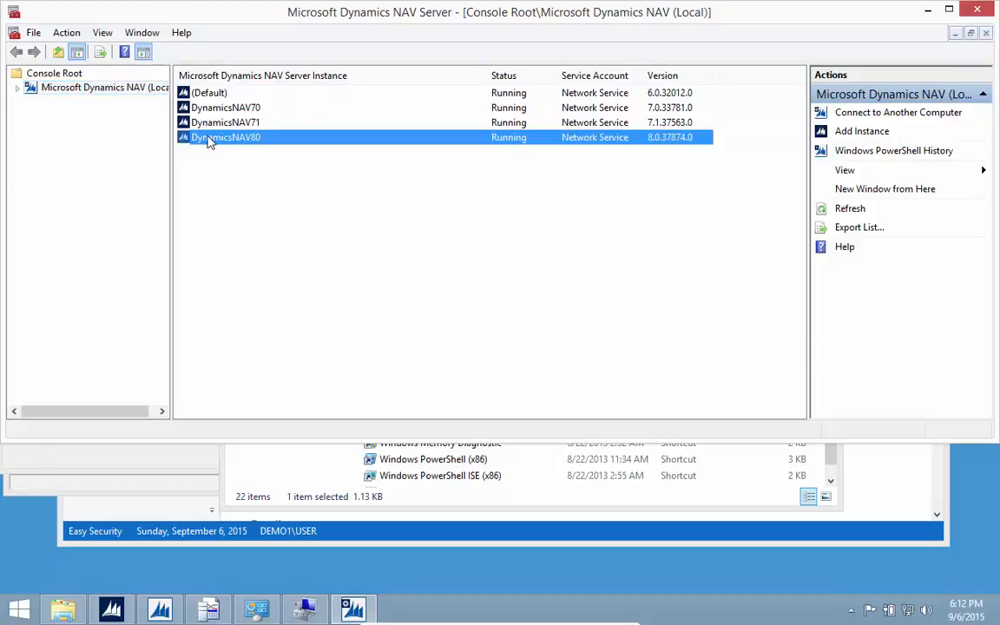
{"action": "left_click", "coordinate": [18, 89]}
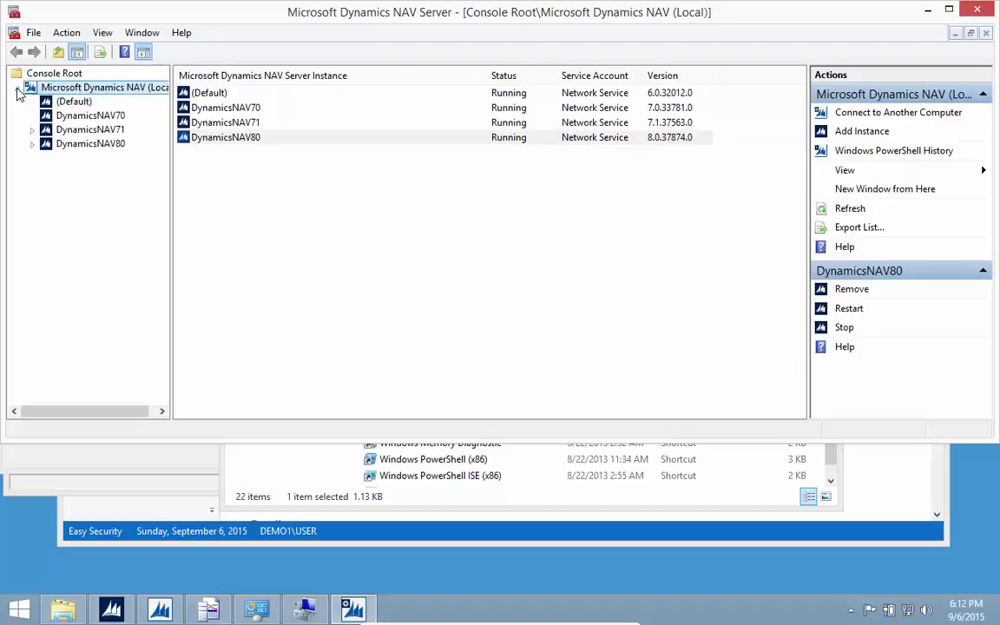
{"action": "left_click", "coordinate": [66, 143]}
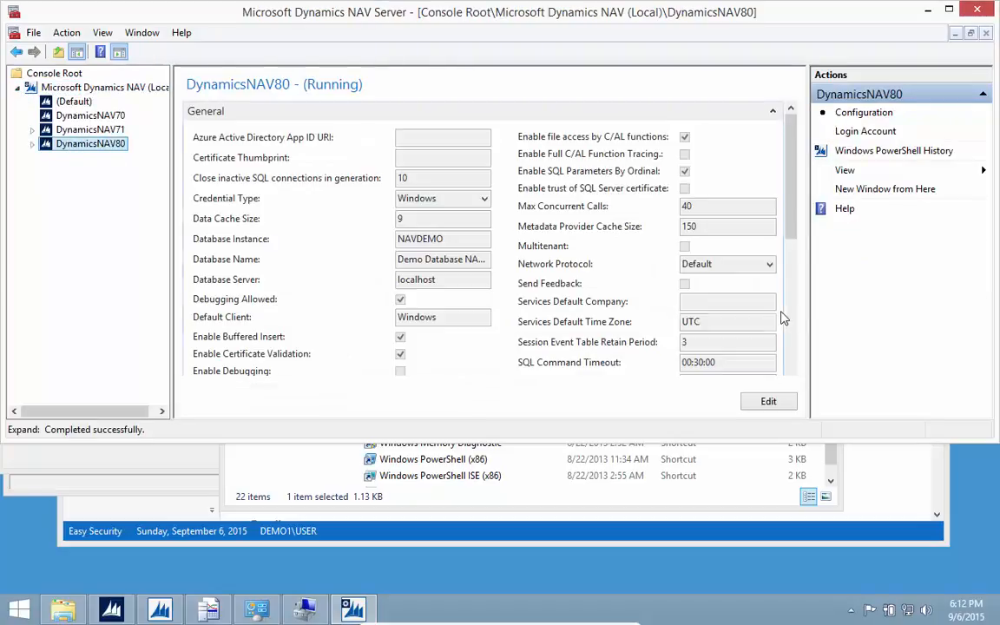
{"action": "scroll", "coordinate": [793, 330], "scroll_direction": "down", "scroll_amount": 5}
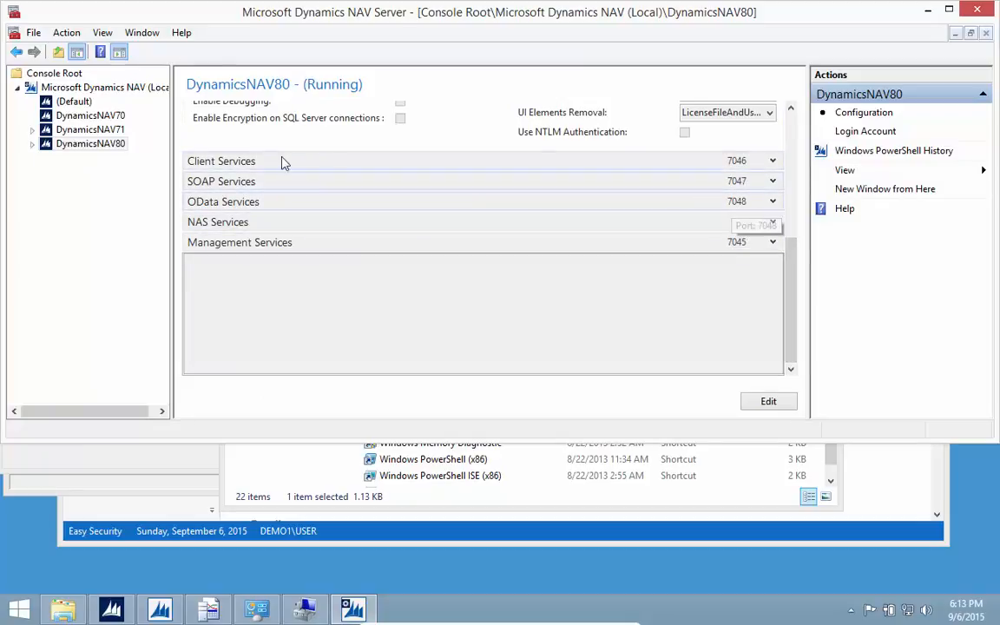
Add a server instance named NAVRecording with Management port 7055, Client port 7056, SOAP port 7057 and OData port 7058
{"action": "right_click", "coordinate": [71, 91]}
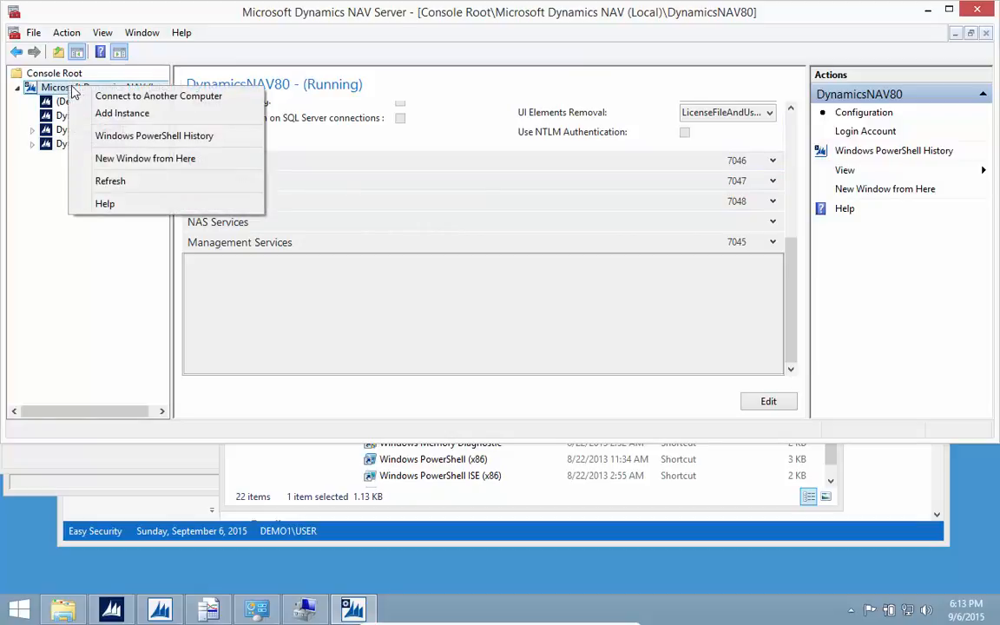
{"action": "left_click", "coordinate": [111, 116]}
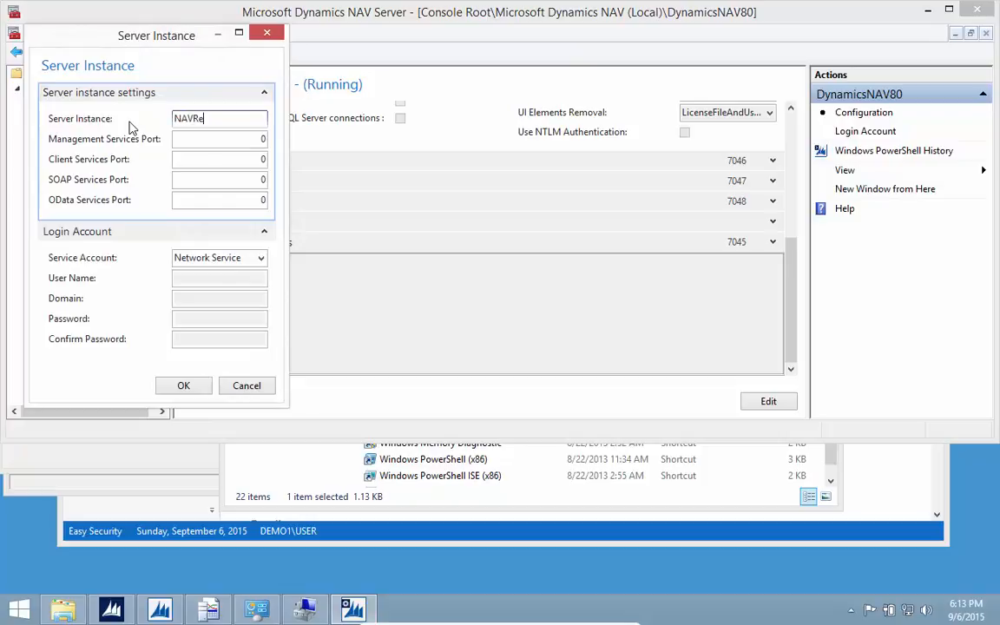
{"action": "type", "text": "NAVRecording"}
{"action": "key", "text": "Tab"}
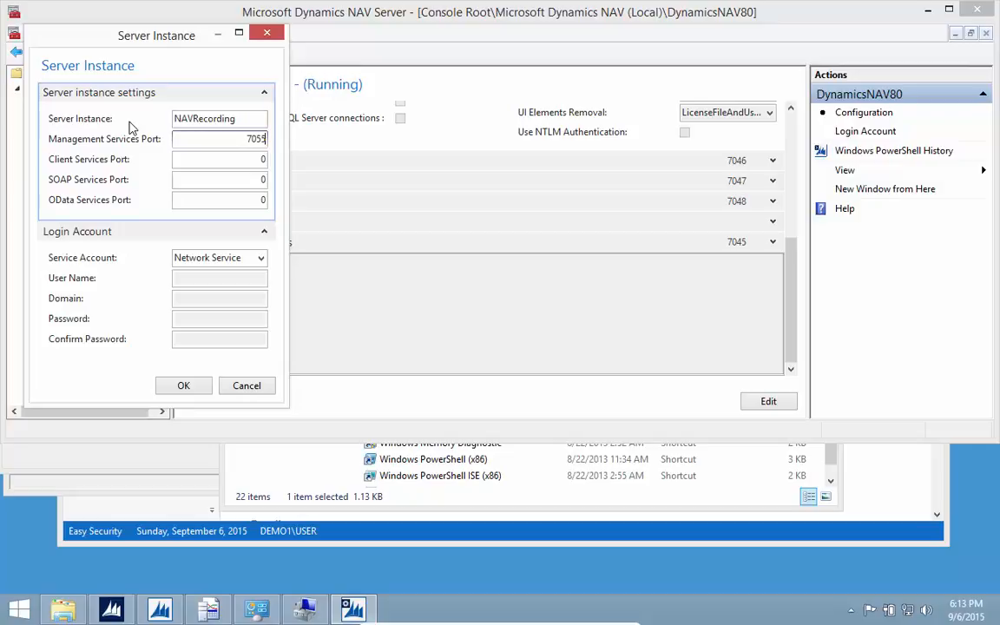
{"action": "key", "text": "Tab"}
{"action": "type", "text": "7056"}
{"action": "key", "text": "Tab"}
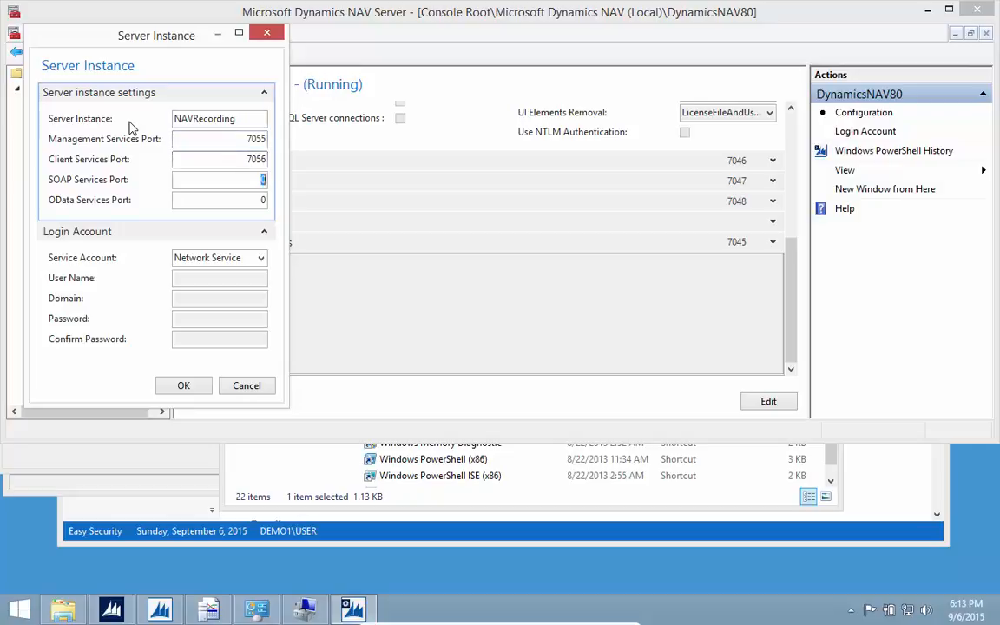
{"action": "type", "text": "7057"}
{"action": "key", "text": "Tab"}
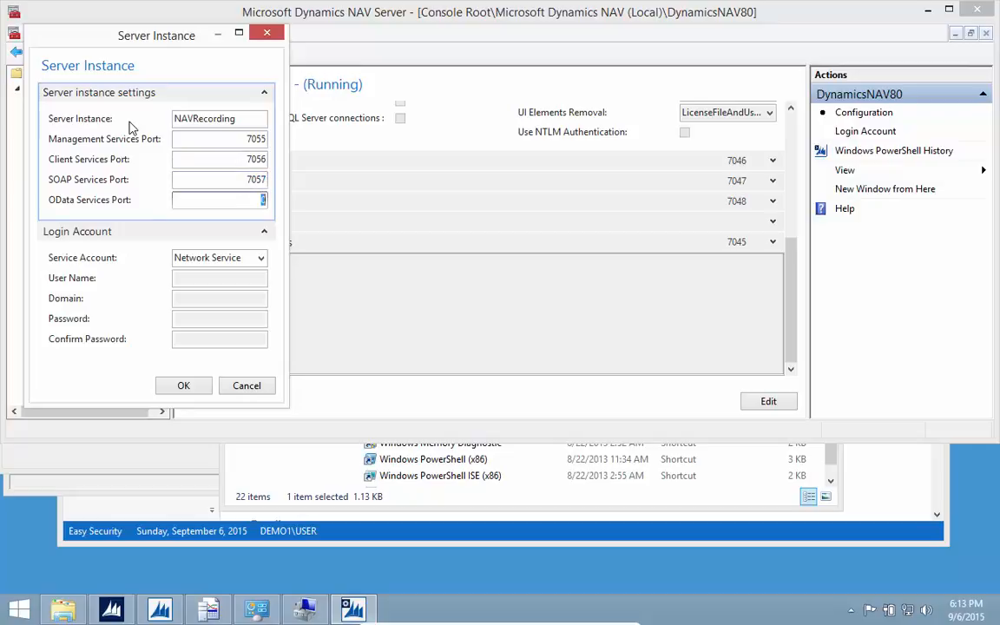
{"action": "type", "text": "7058"}
{"action": "key", "text": "Tab"}
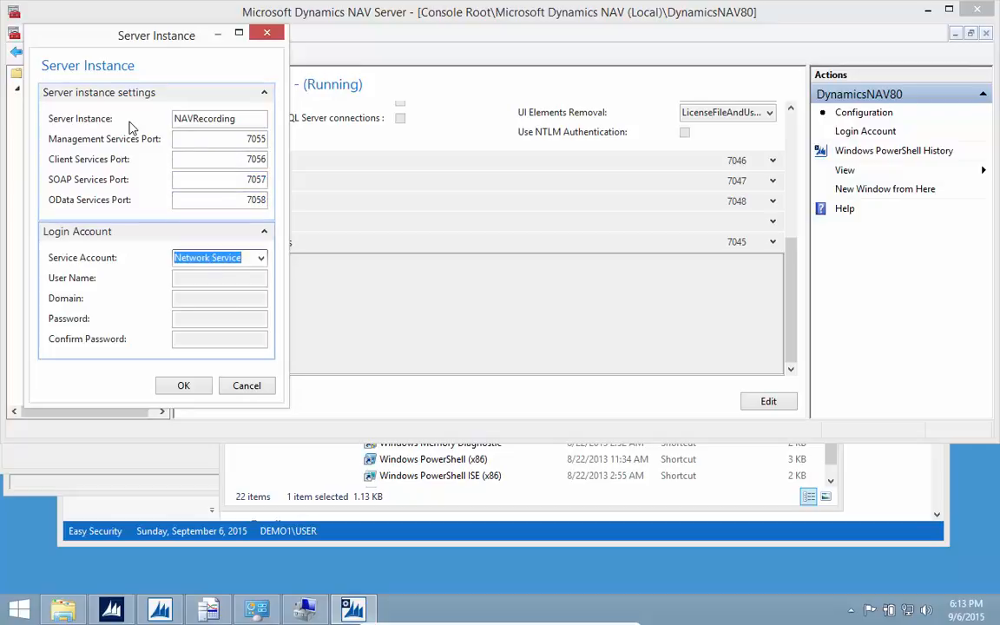
Set the instance's service account to User Account with user name NAVRecording and domain DEMO1
{"action": "left_click", "coordinate": [259, 257]}
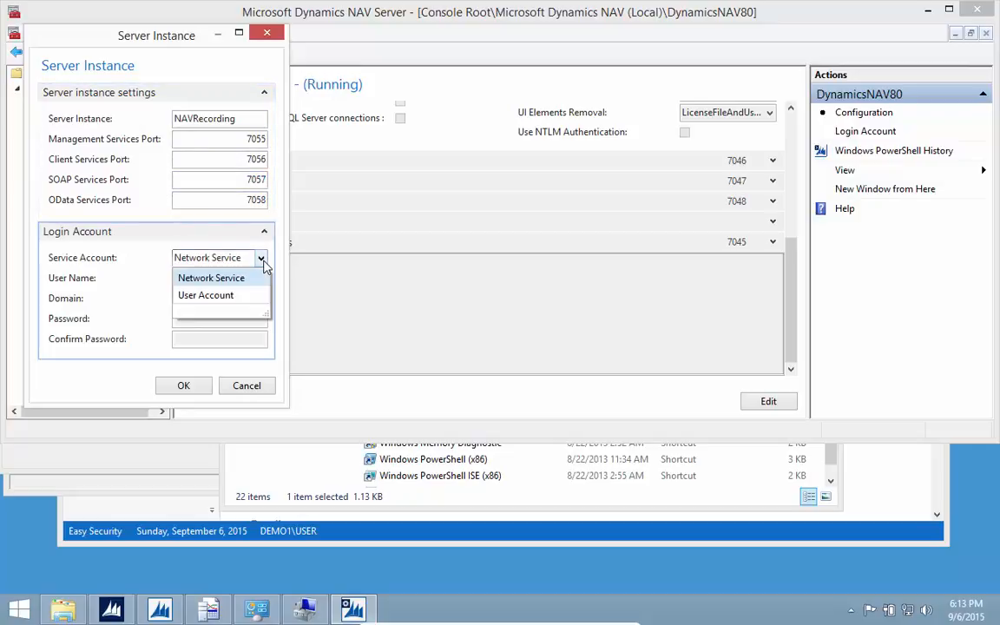
{"action": "left_click", "coordinate": [209, 293]}
{"action": "left_click", "coordinate": [207, 278]}
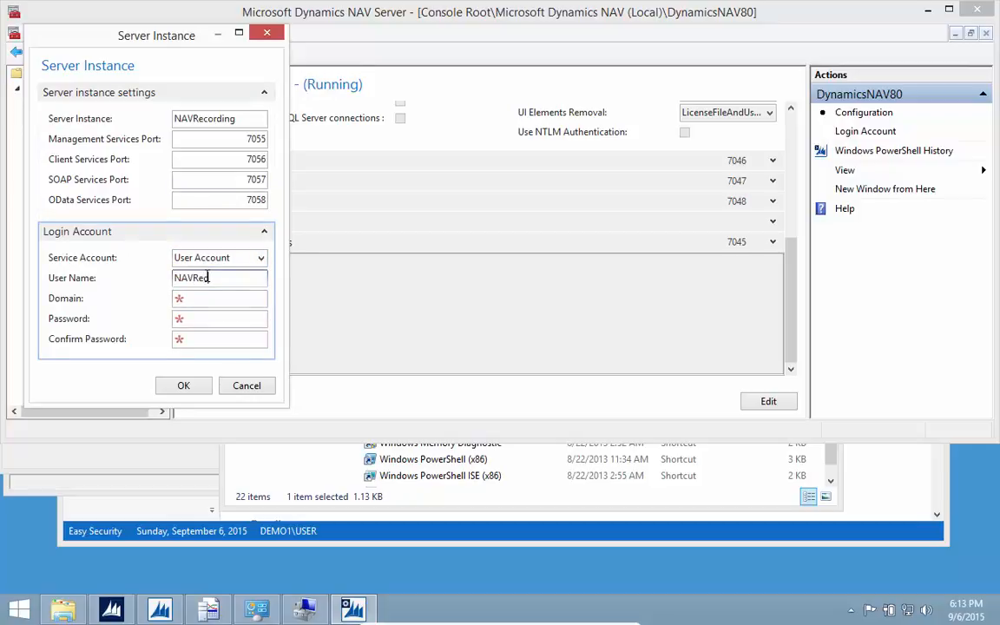
{"action": "key", "text": "Tab"}
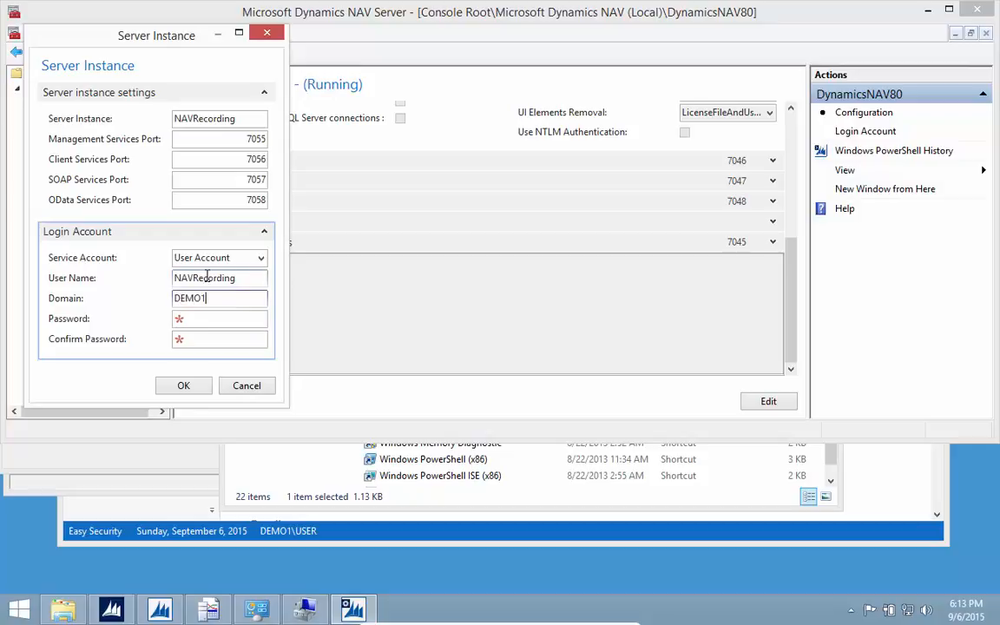
{"action": "key", "text": "Tab"}
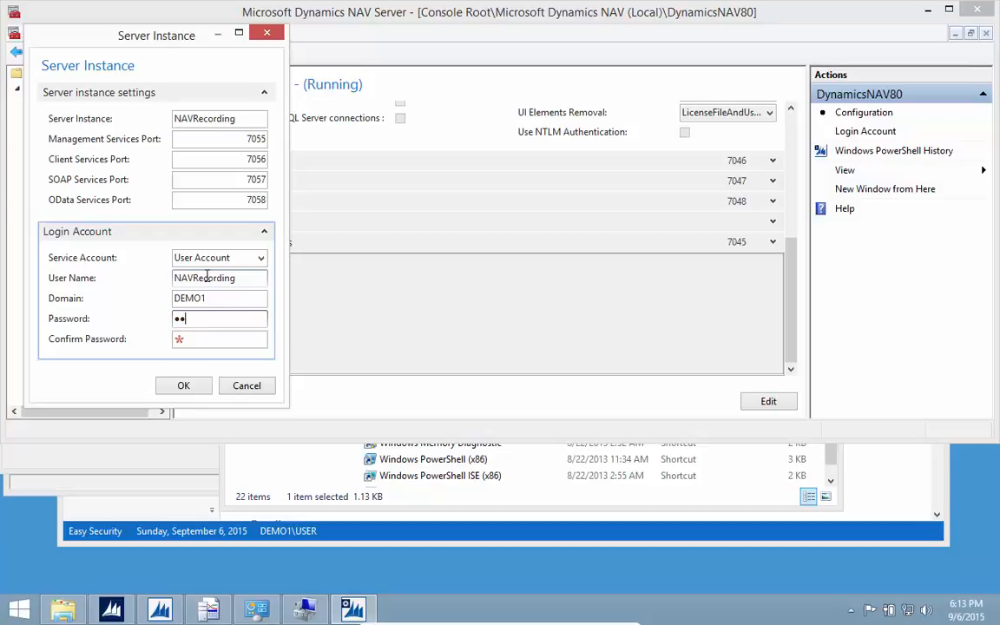
Enter and confirm the service account password, create the server instance, and open the new NAVRecording instance
{"action": "type", "text": "••••••••••"}
{"action": "key", "text": "Tab"}
{"action": "type", "text": "•••"}
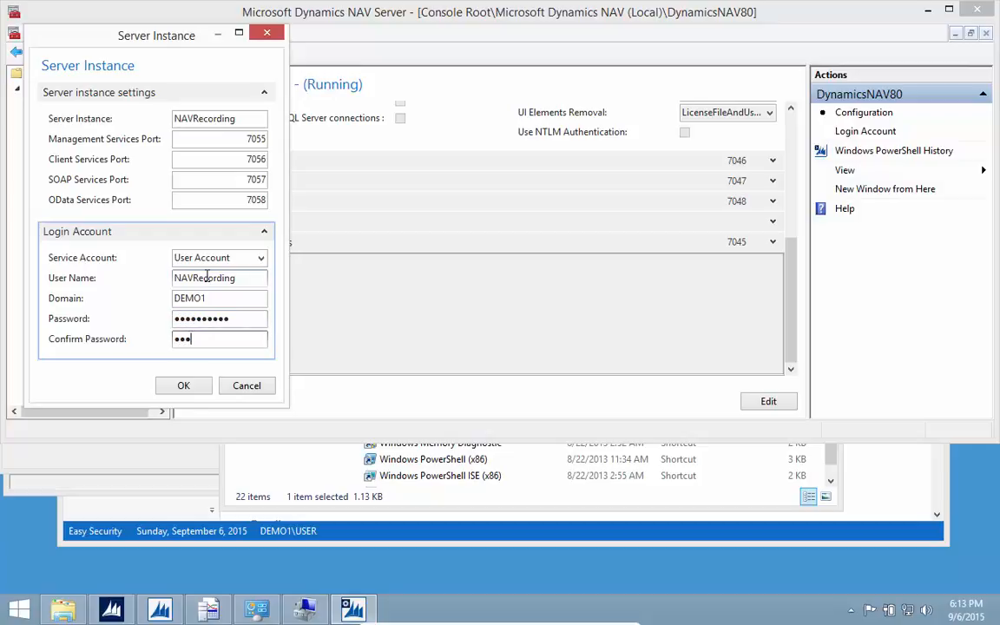
{"action": "type", "text": "•••••••"}
{"action": "key", "text": "Tab"}
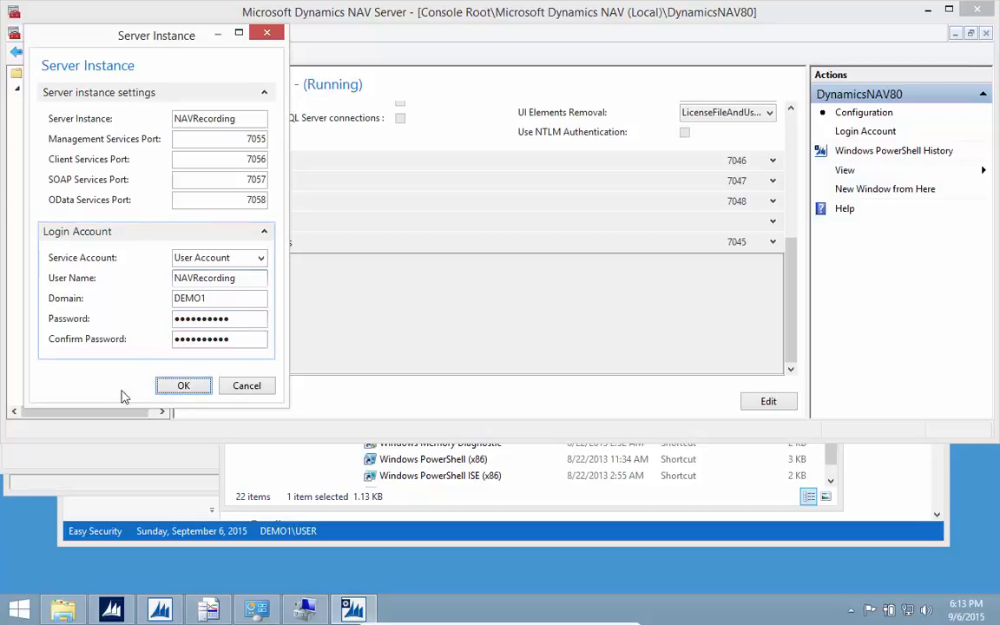
{"action": "left_click", "coordinate": [193, 386]}
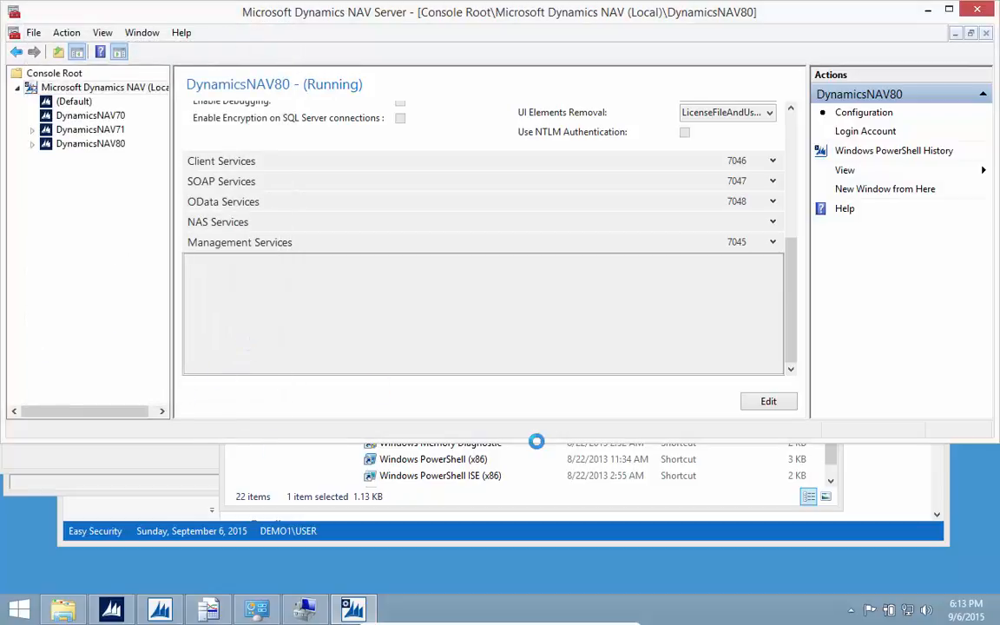
{"action": "left_click", "coordinate": [85, 159]}
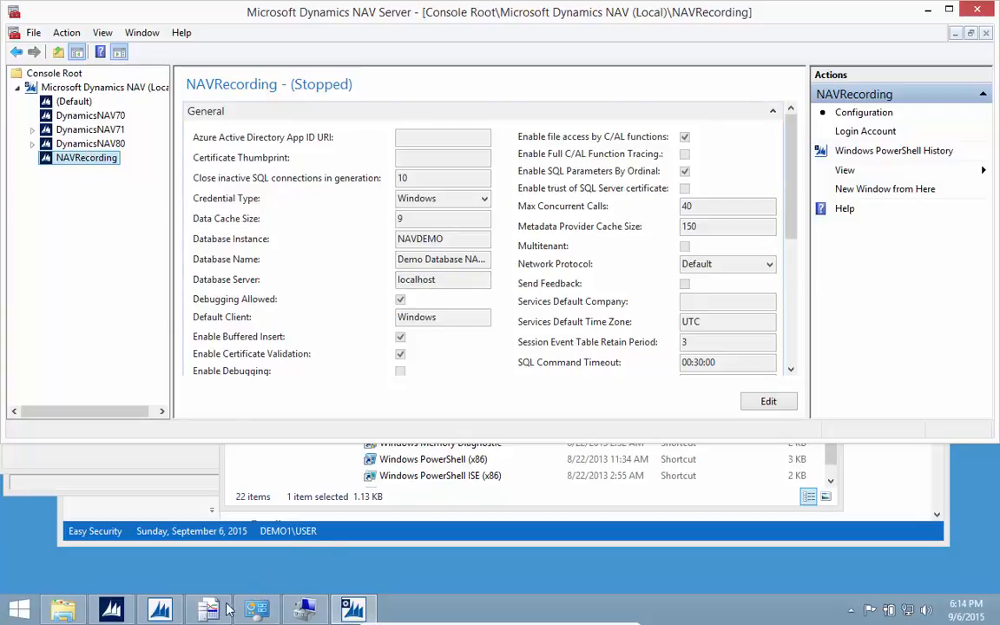
Open SQL Server Management Studio and connect to the DEMO1\NAVDEMO database engine with Windows Authentication
{"action": "left_click", "coordinate": [19, 609]}
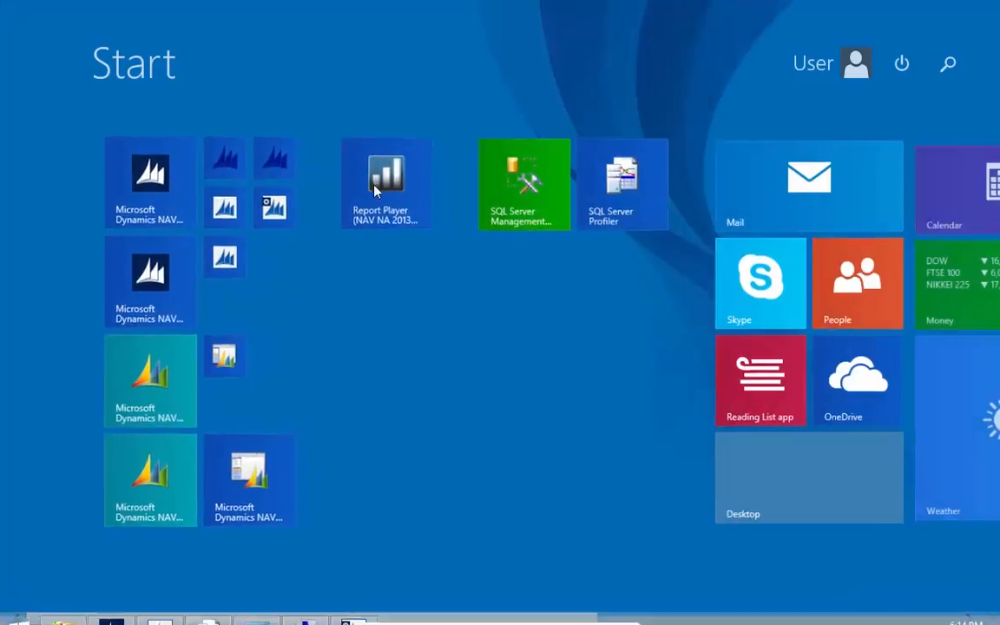
{"action": "left_click", "coordinate": [524, 183]}
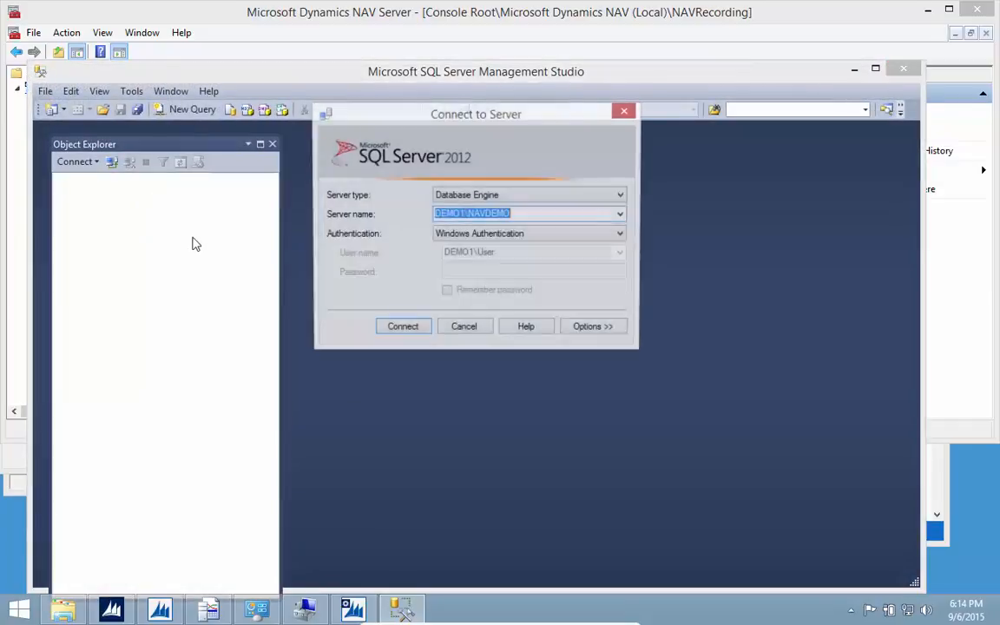
{"action": "left_click", "coordinate": [402, 328]}
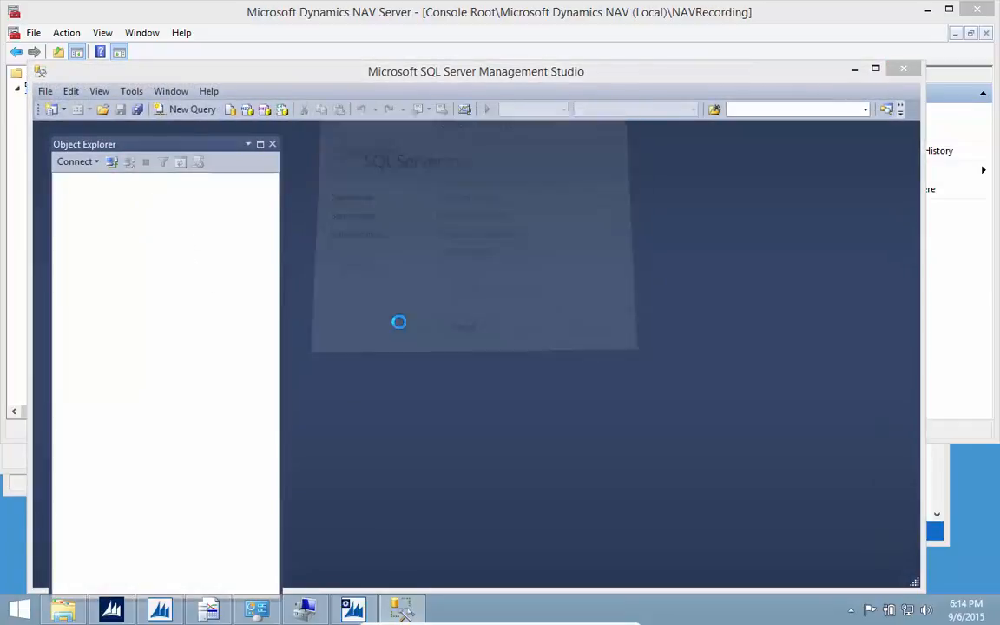
Start a new database user under the security users of Demo Database NAV (8-0), with Windows user as its type
{"action": "left_click", "coordinate": [76, 195]}
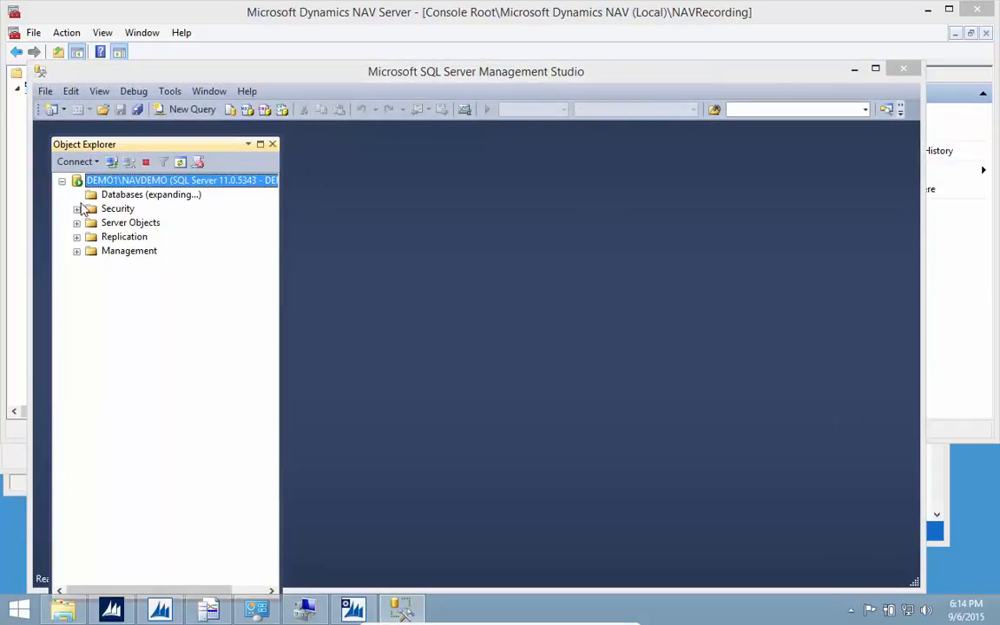
{"action": "left_click", "coordinate": [91, 251]}
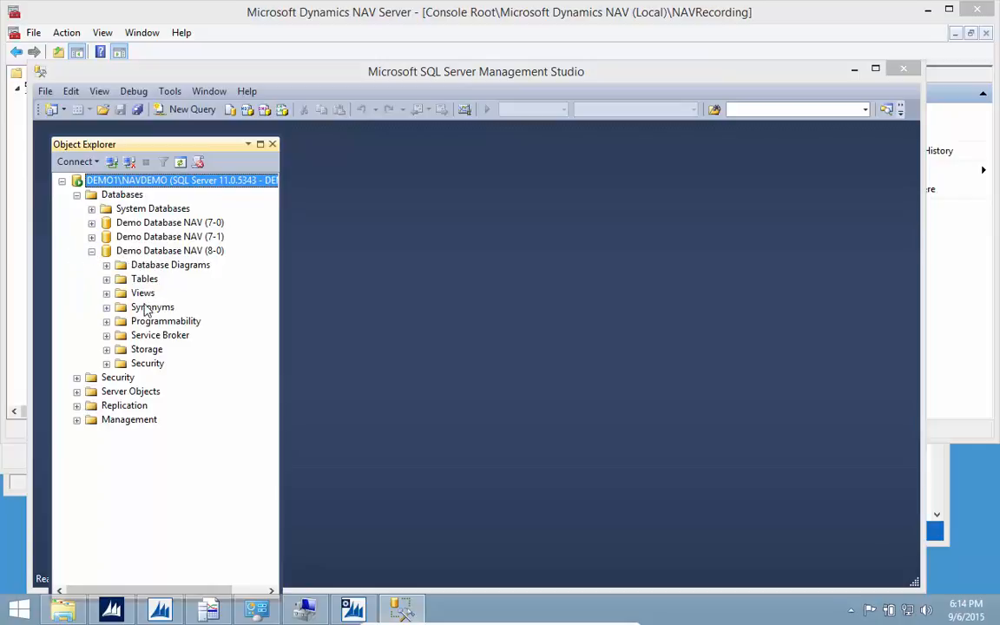
{"action": "left_click", "coordinate": [106, 363]}
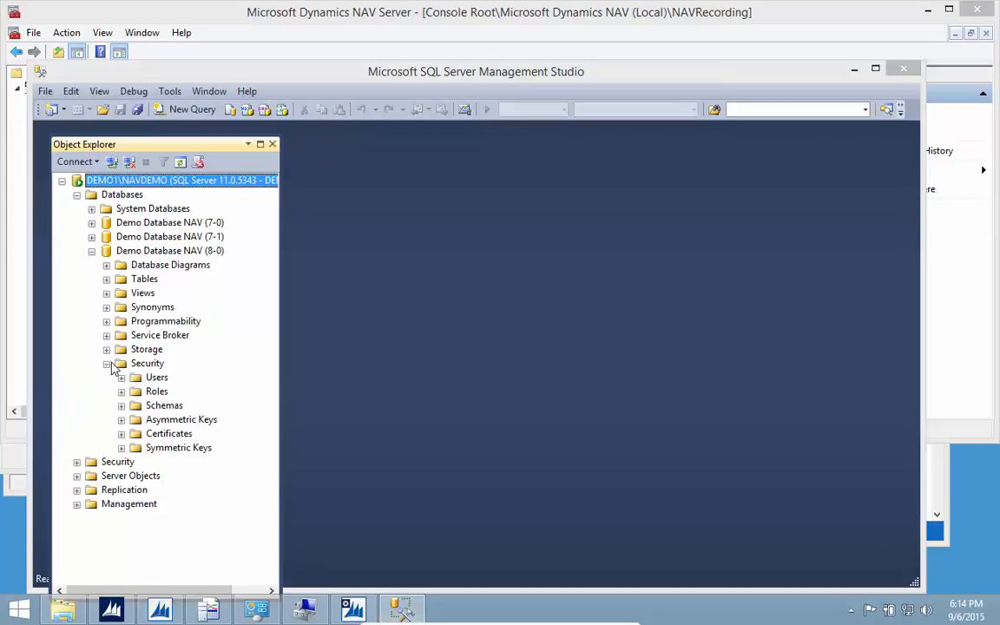
{"action": "left_click", "coordinate": [150, 379]}
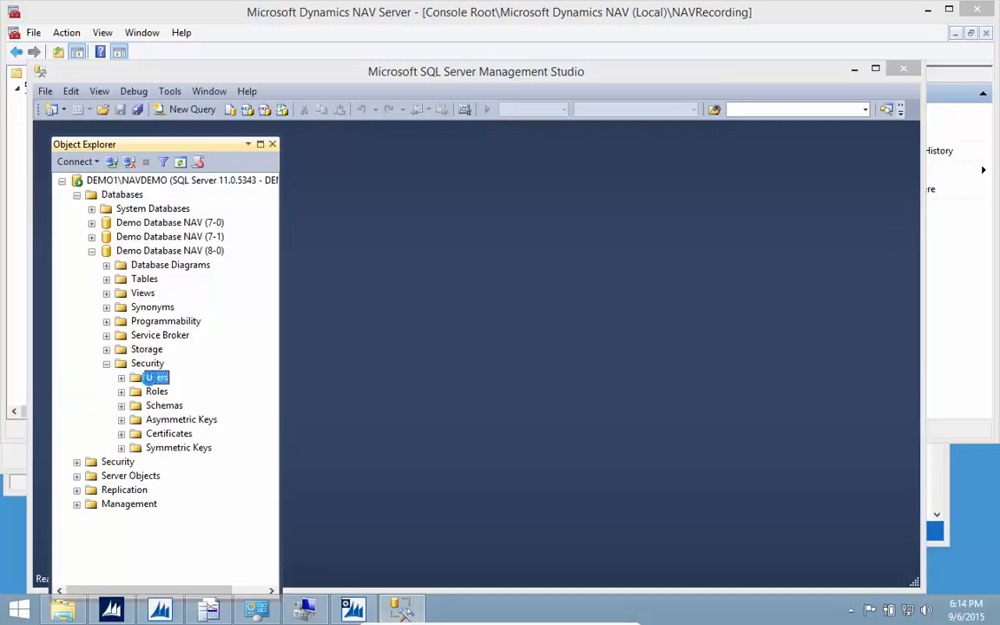
{"action": "right_click", "coordinate": [150, 380]}
{"action": "left_click", "coordinate": [208, 391]}
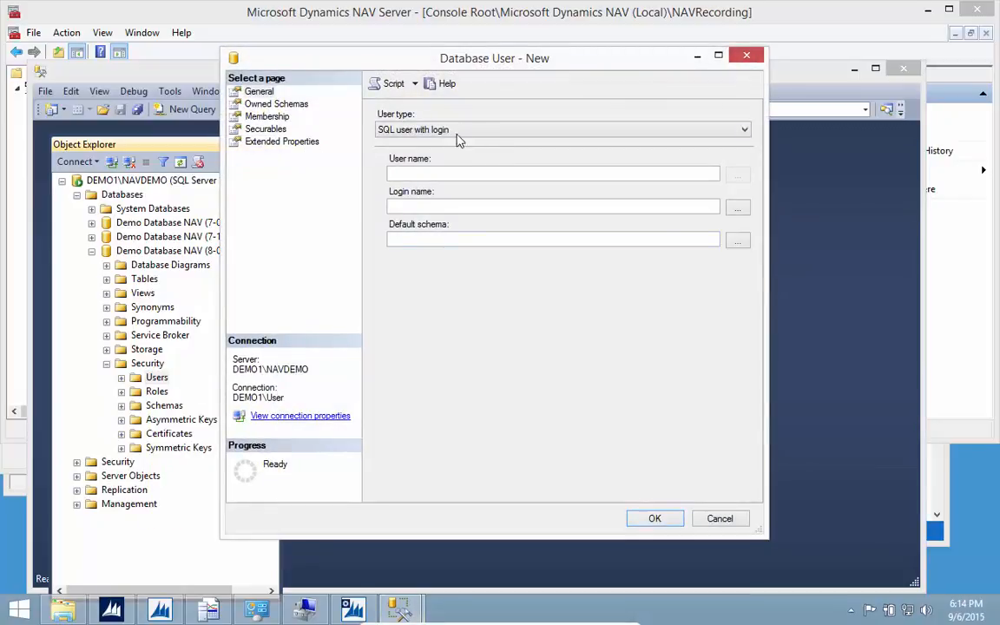
{"action": "left_click", "coordinate": [416, 129]}
{"action": "left_click", "coordinate": [424, 185]}
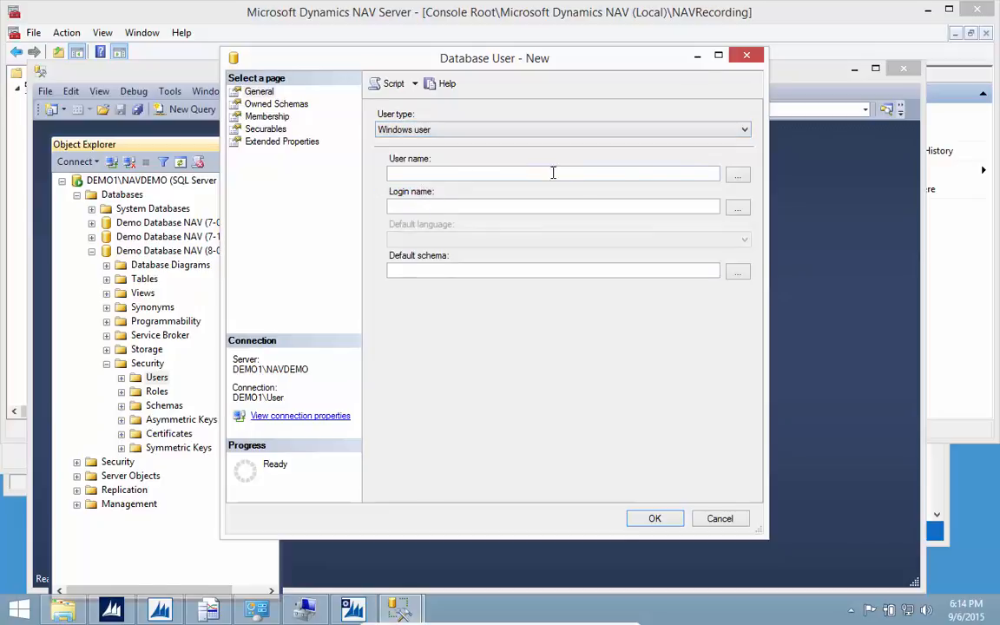
Look up the navrecording account as the user name and use DEMO1\NAVRecording as the login name too
{"action": "left_click", "coordinate": [736, 177]}
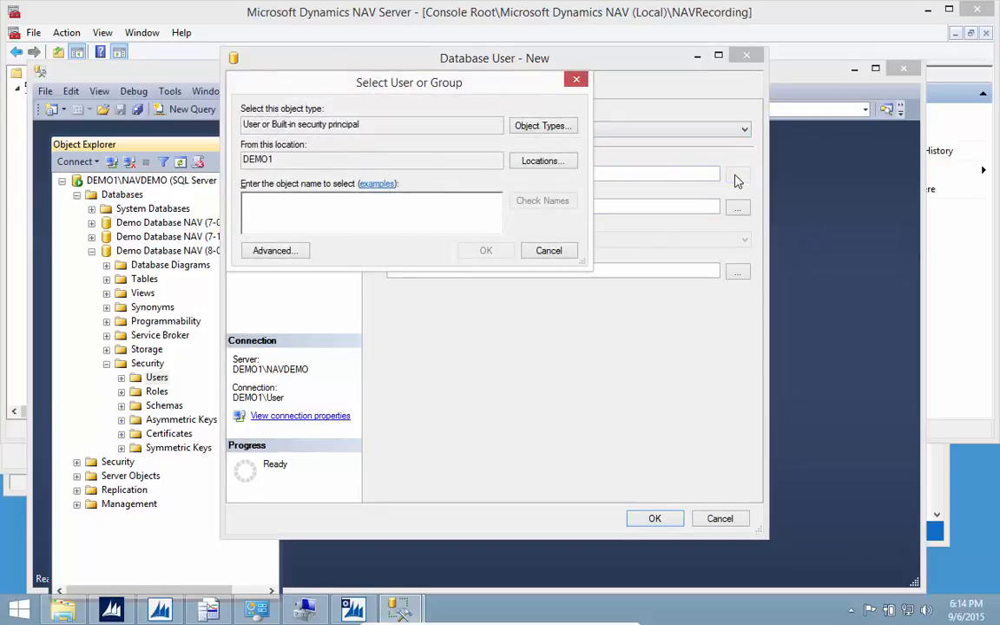
{"action": "type", "text": "navrecordi"}
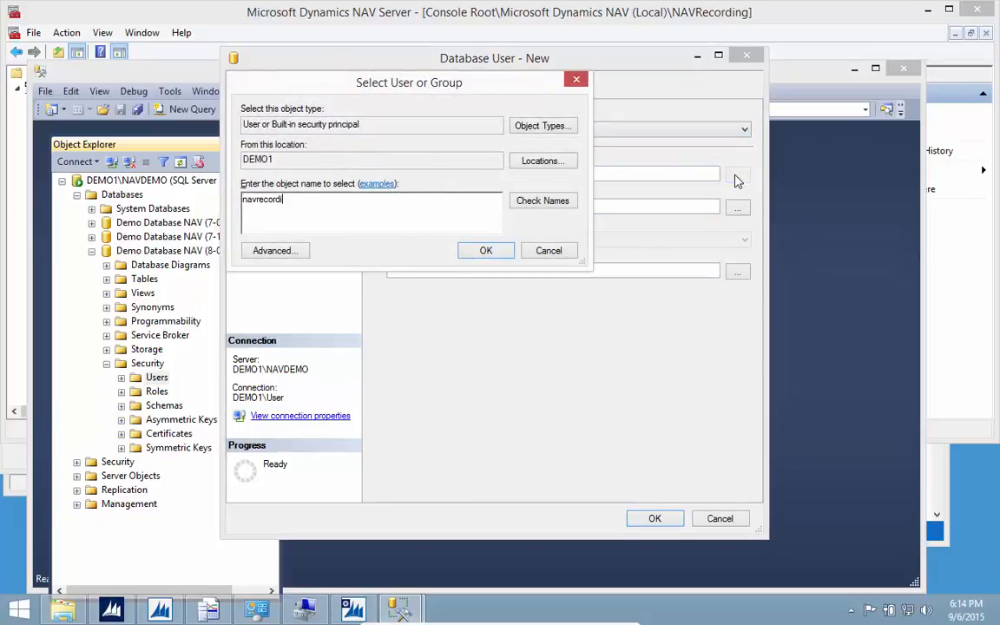
{"action": "type", "text": "ng"}
{"action": "key", "text": "Return"}
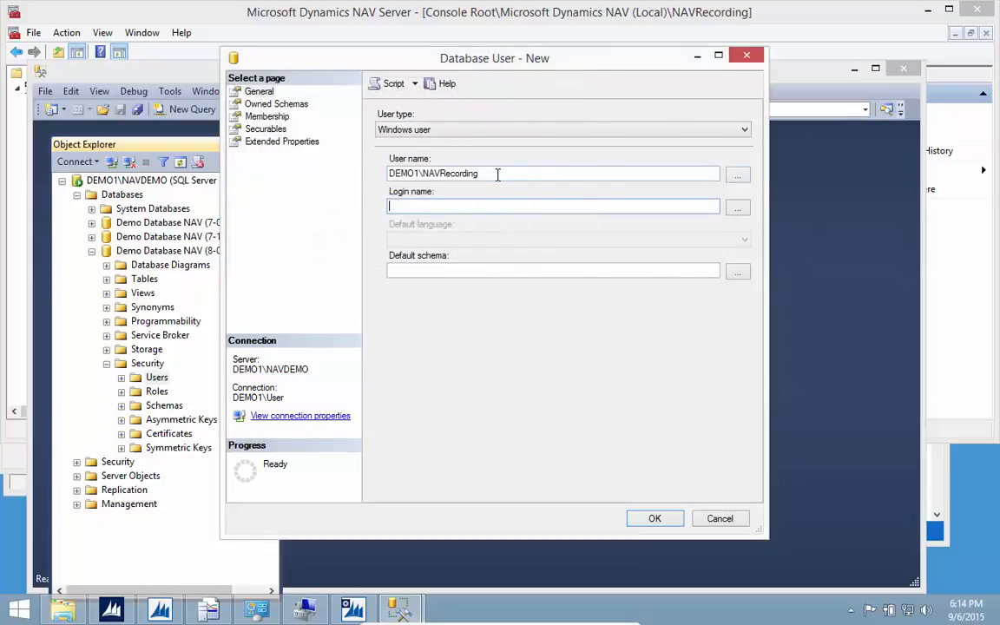
{"action": "left_click_drag", "start_coordinate": [497, 175], "coordinate": [280, 156]}
{"action": "key", "text": "ctrl+c"}
{"action": "left_click", "coordinate": [455, 208]}
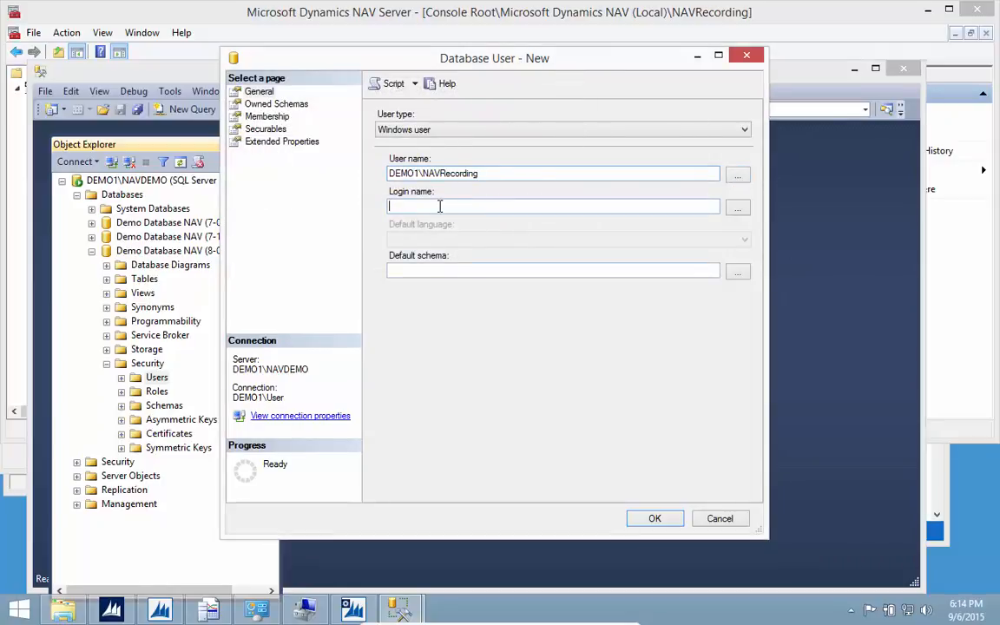
{"action": "key", "text": "ctrl+v"}
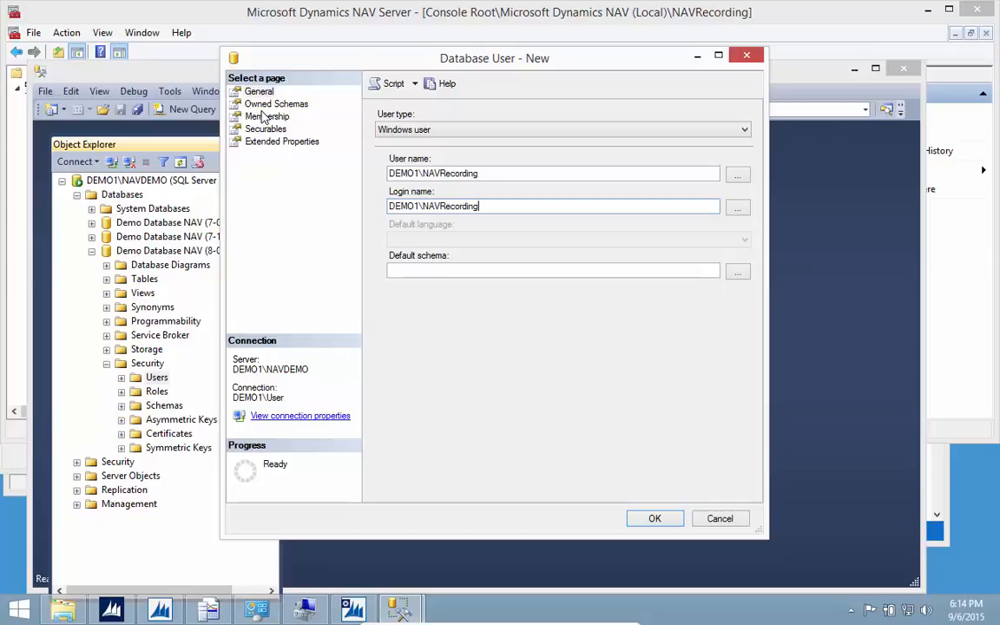
Give the new database user the db_owner role membership and create the user
{"action": "left_click", "coordinate": [262, 118]}
{"action": "left_click", "coordinate": [386, 248]}
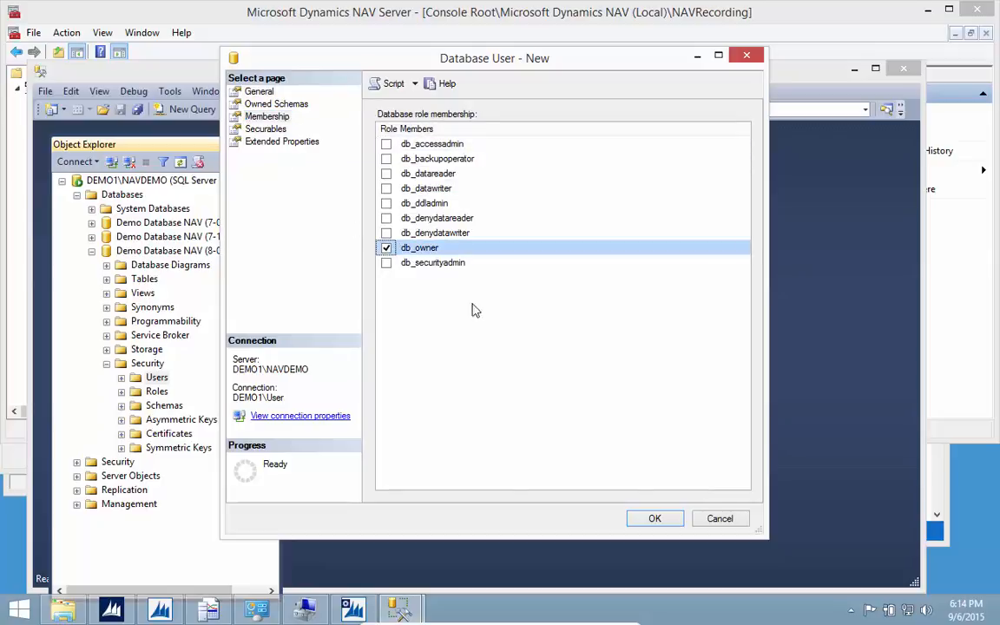
{"action": "left_click", "coordinate": [653, 518]}
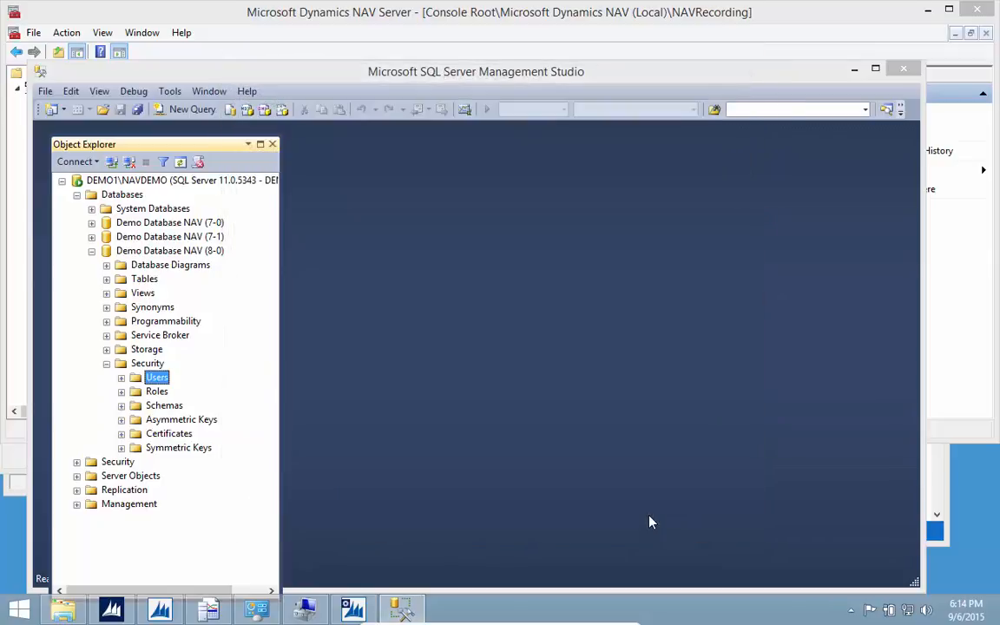
Minimize SQL Server Management Studio and start the NAVRecording instance from the server instance list in the NAV Server administration console
{"action": "left_click", "coordinate": [854, 70]}
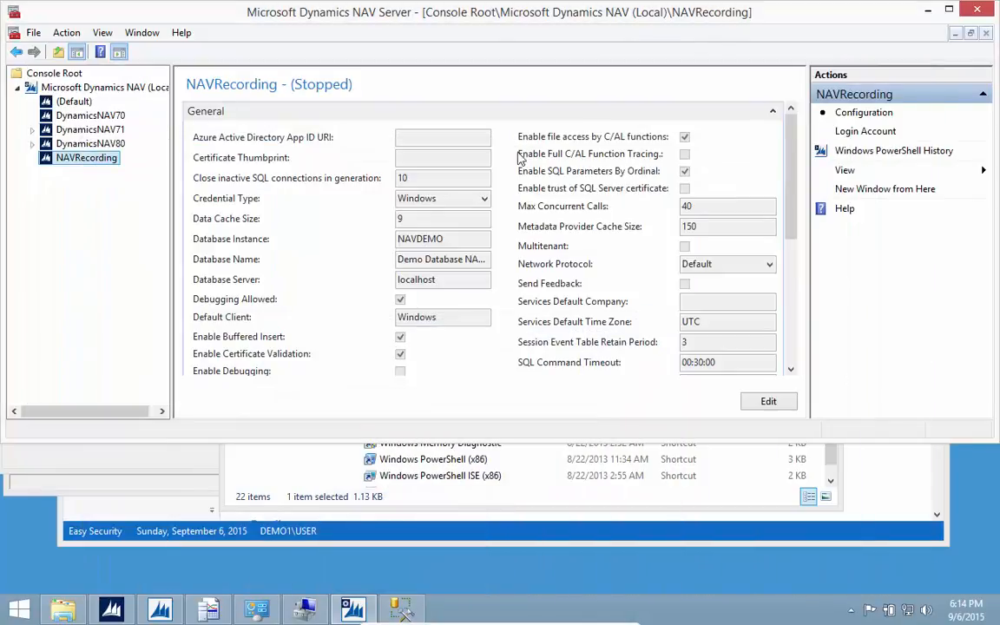
{"action": "left_click", "coordinate": [67, 86]}
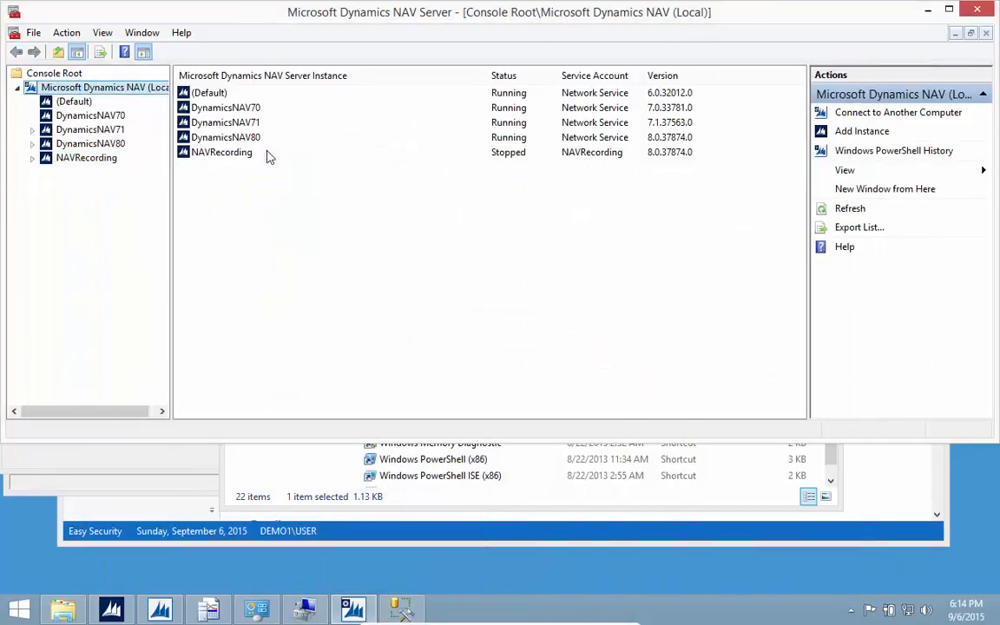
{"action": "right_click", "coordinate": [223, 163]}
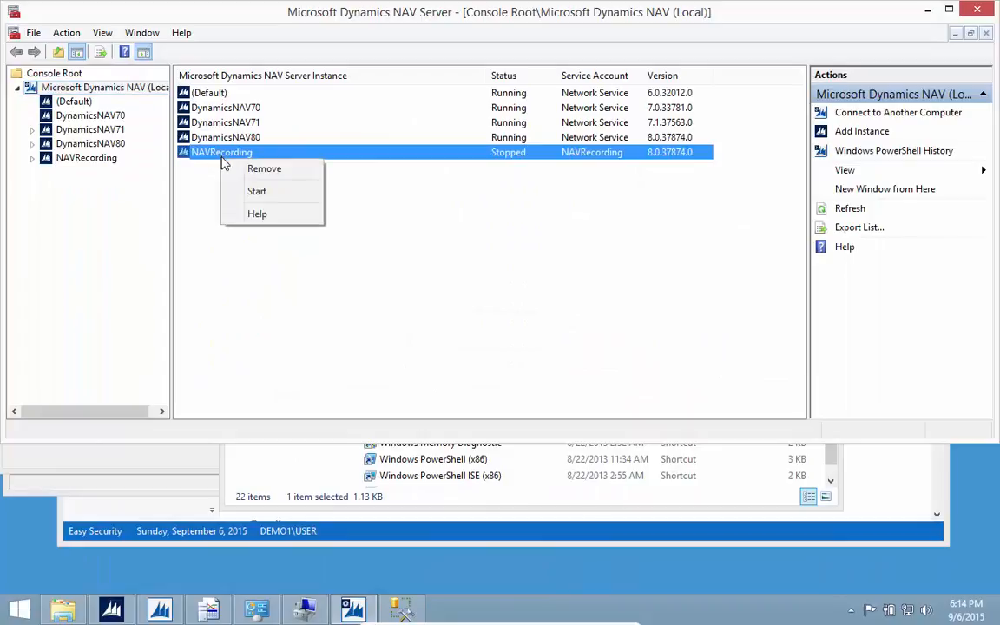
{"action": "left_click", "coordinate": [259, 192]}
{"action": "left_click", "coordinate": [539, 255]}
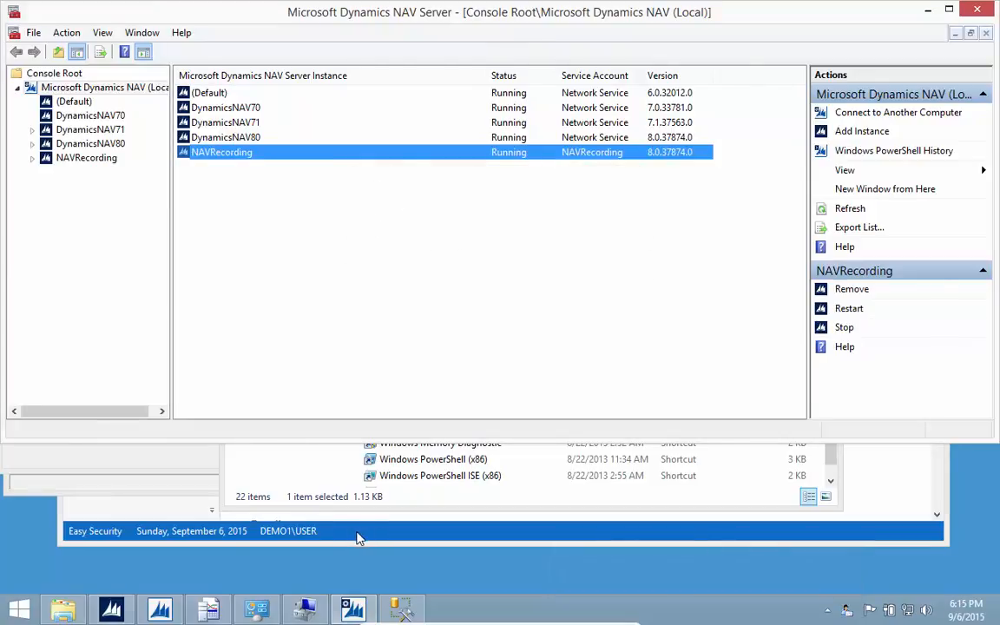
Switch to the Microsoft Dynamics NAV client and connect it to server localhost:7056/NAVRecording with company CRONUS International Ltd
{"action": "left_click", "coordinate": [323, 531]}
{"action": "left_click", "coordinate": [81, 95]}
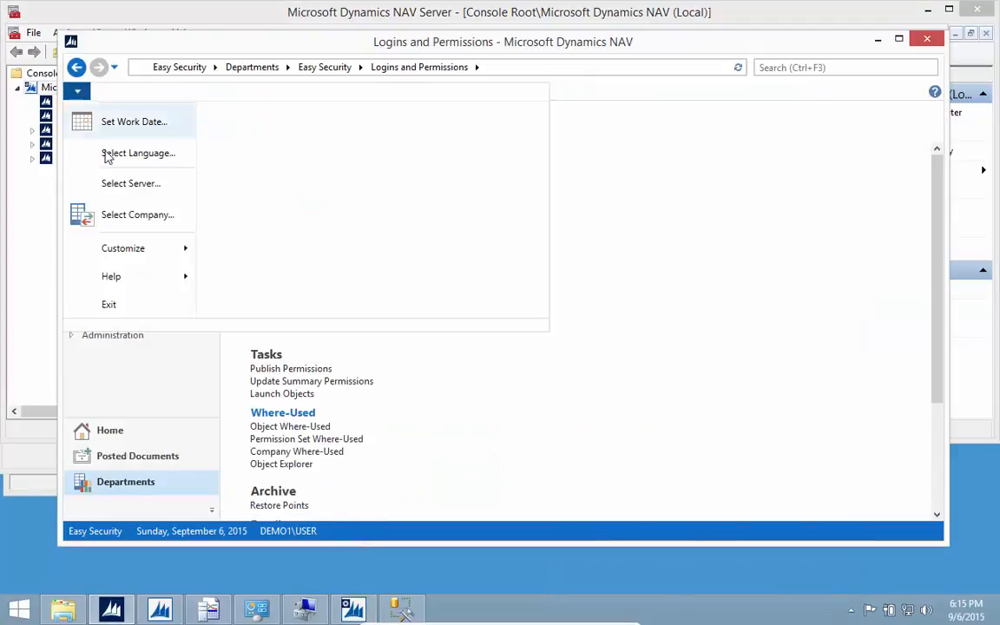
{"action": "left_click", "coordinate": [136, 184]}
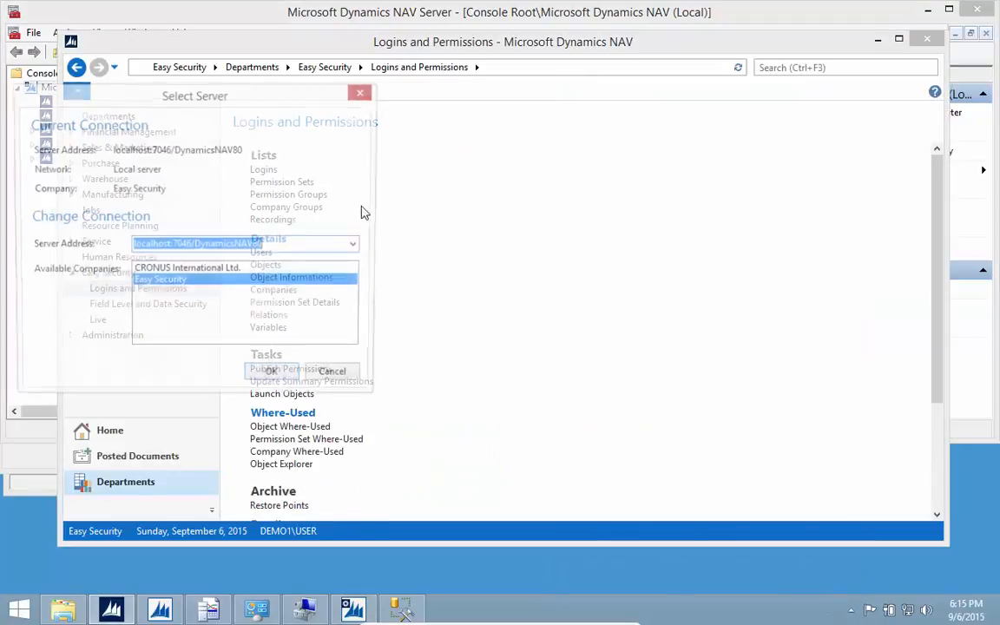
{"action": "left_click", "coordinate": [188, 245]}
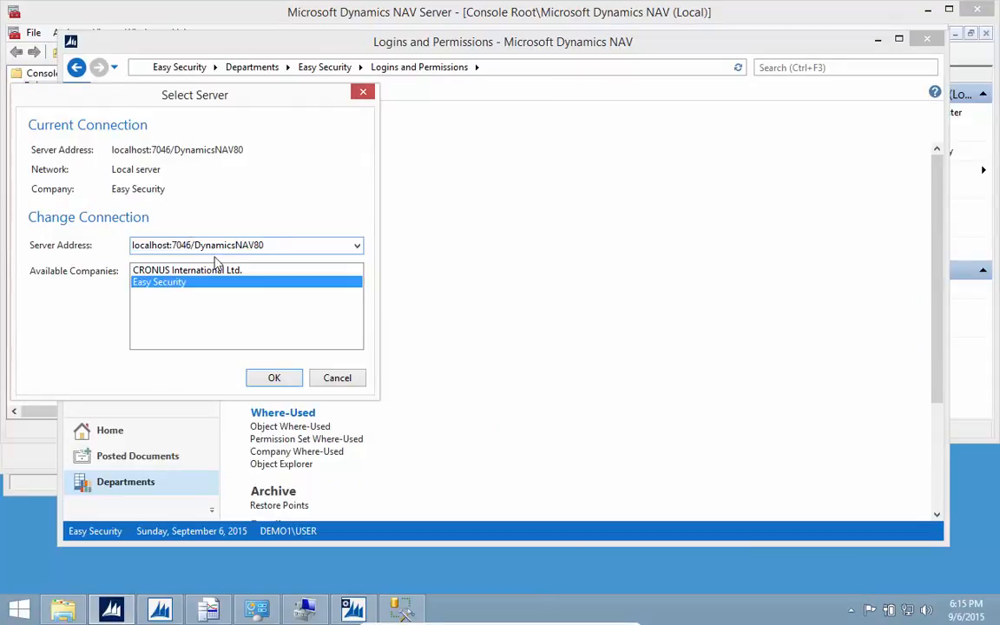
{"action": "key", "text": "BackSpace"}
{"action": "type", "text": "5"}
{"action": "key", "text": "shift+End"}
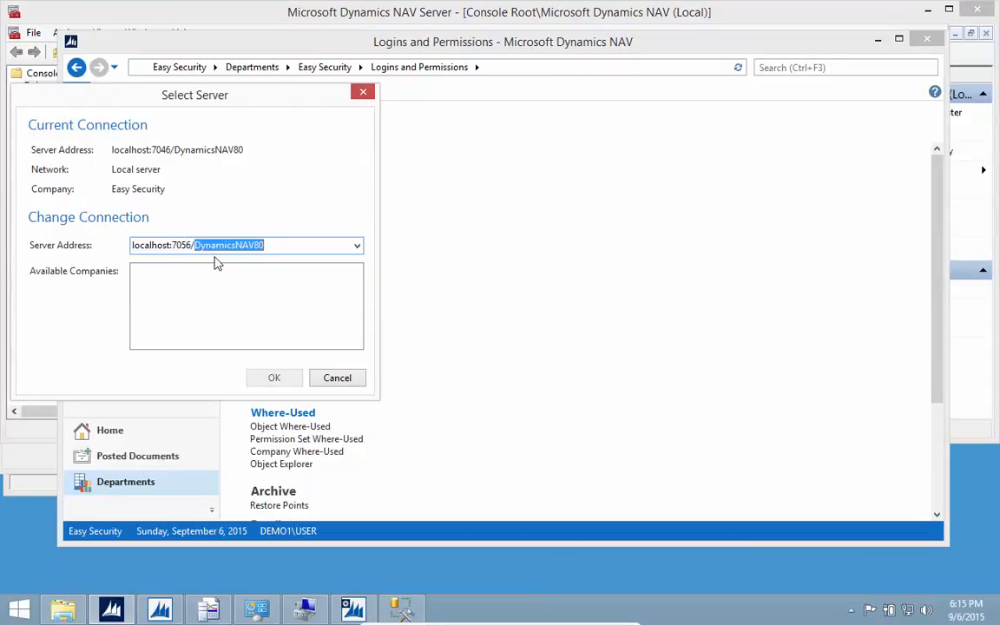
{"action": "type", "text": "NAVRecording"}
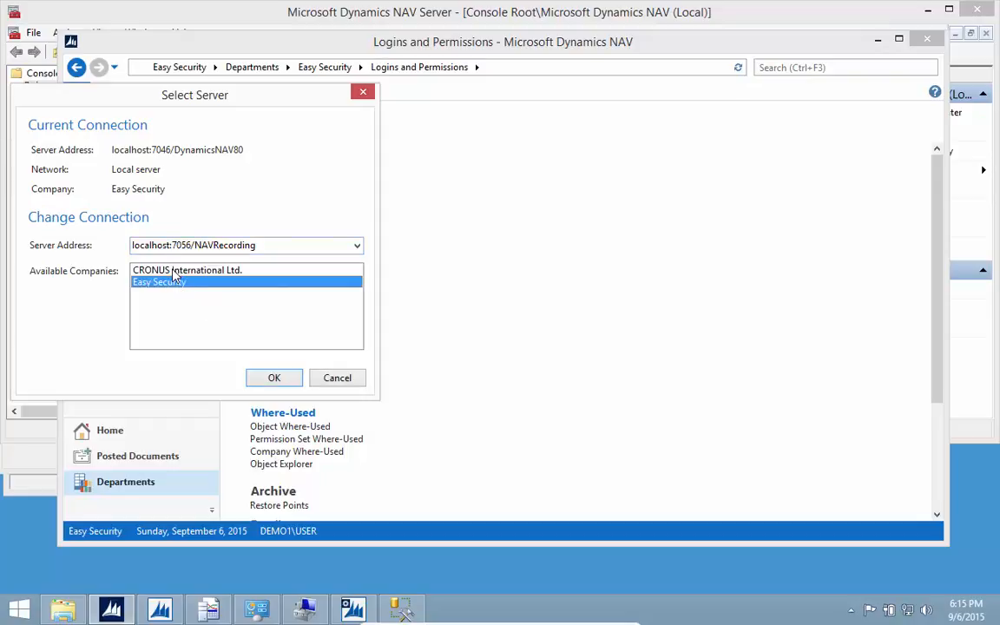
{"action": "left_click", "coordinate": [173, 270]}
{"action": "left_click", "coordinate": [266, 378]}
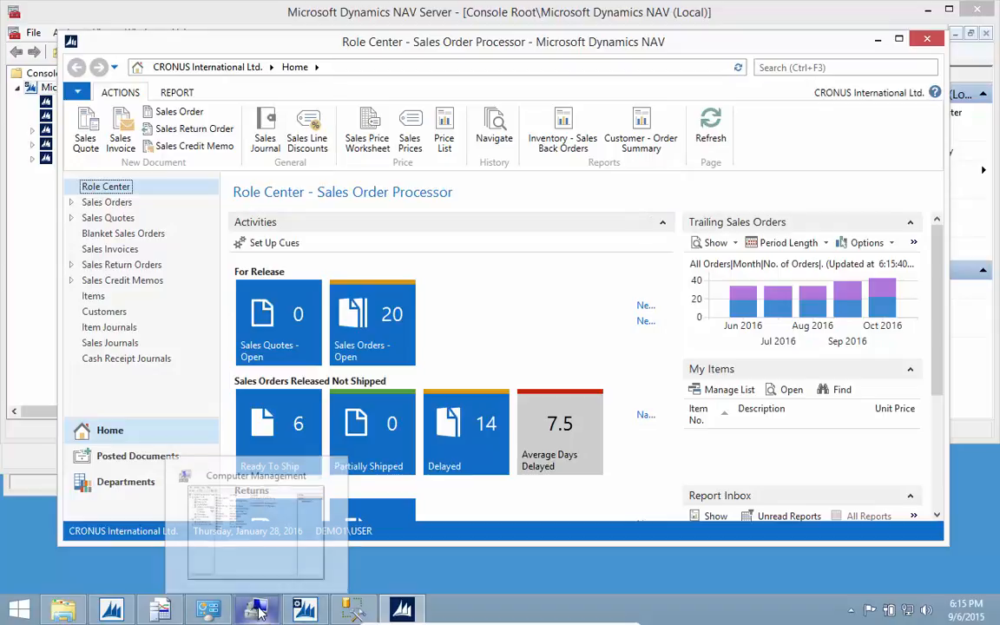
Switch to SQL Server Profiler and filter the trace's DatabaseName column to values like %8-0%
{"action": "left_click", "coordinate": [159, 610]}
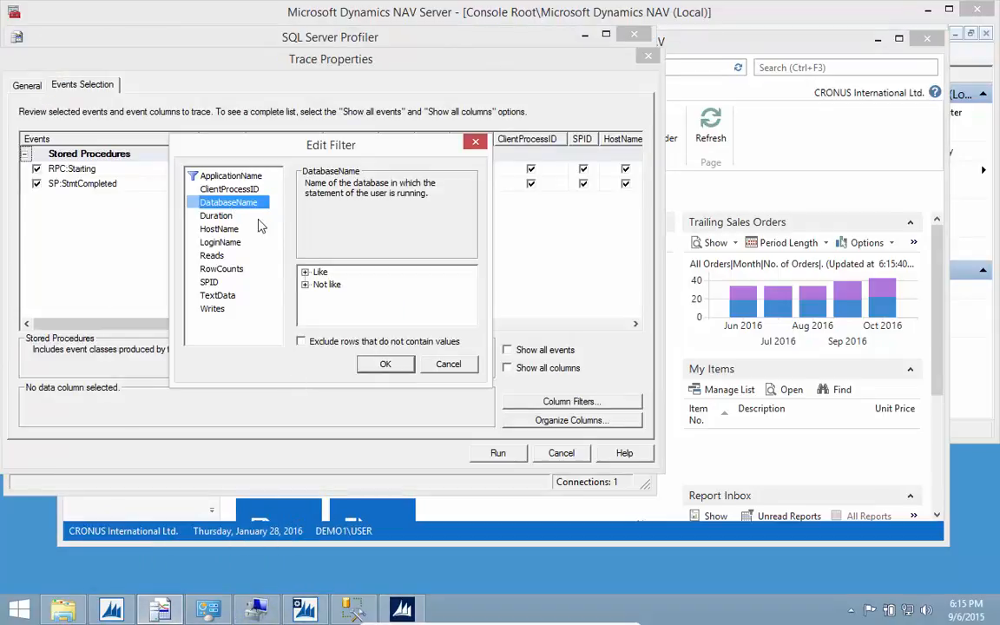
{"action": "left_click", "coordinate": [317, 272]}
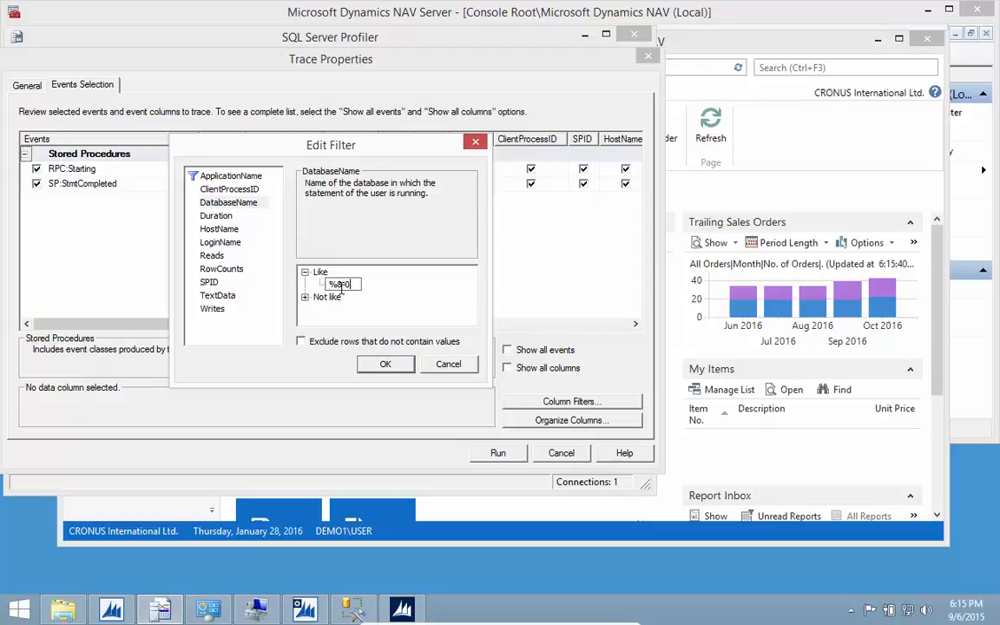
{"action": "key", "text": "Return"}
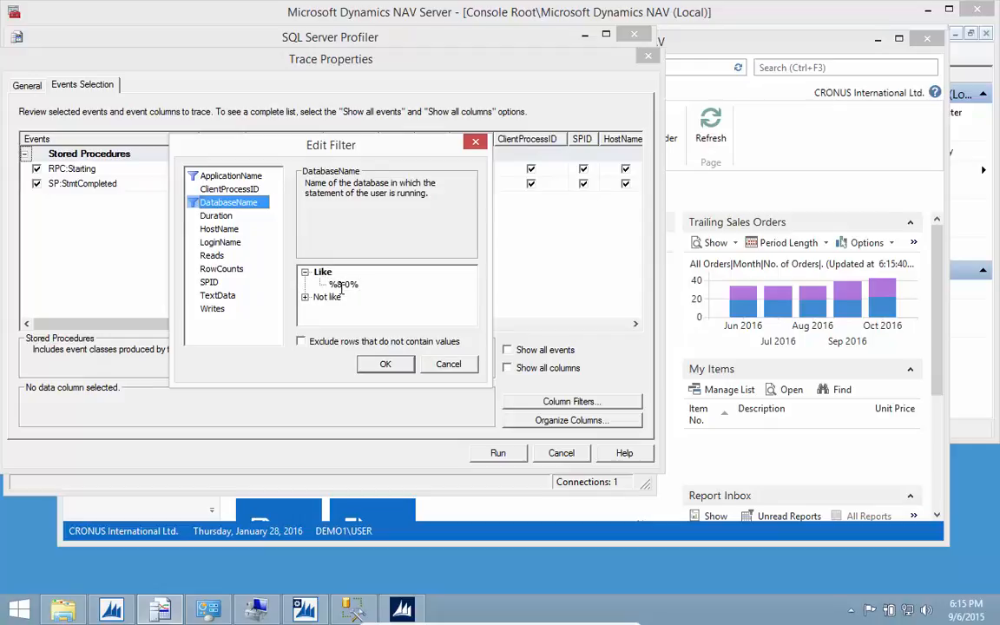
Filter the trace's LoginName column to values like %recording% and apply the column filters
{"action": "left_click", "coordinate": [213, 242]}
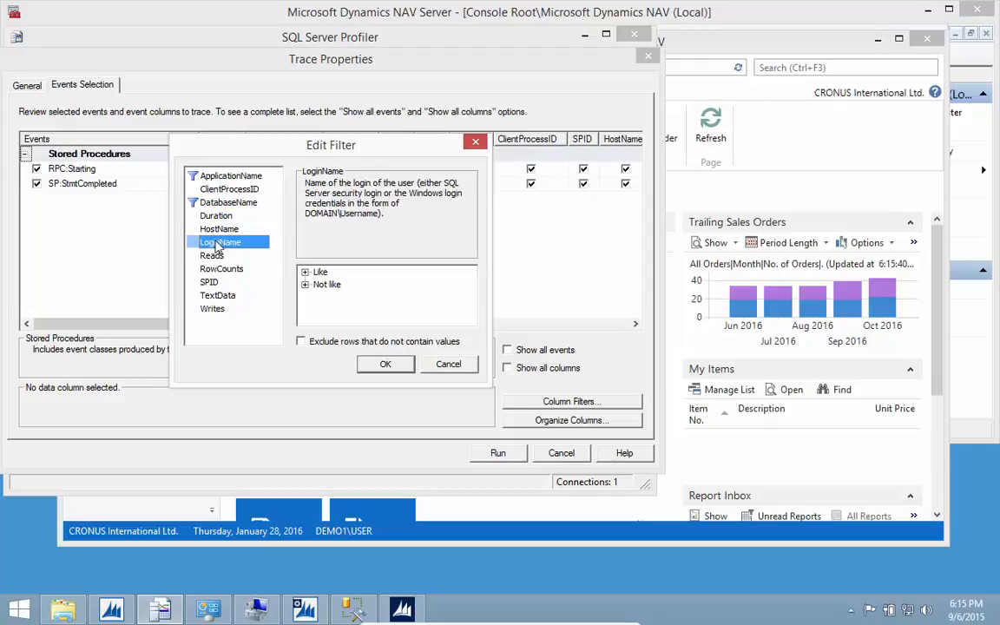
{"action": "left_click", "coordinate": [320, 284]}
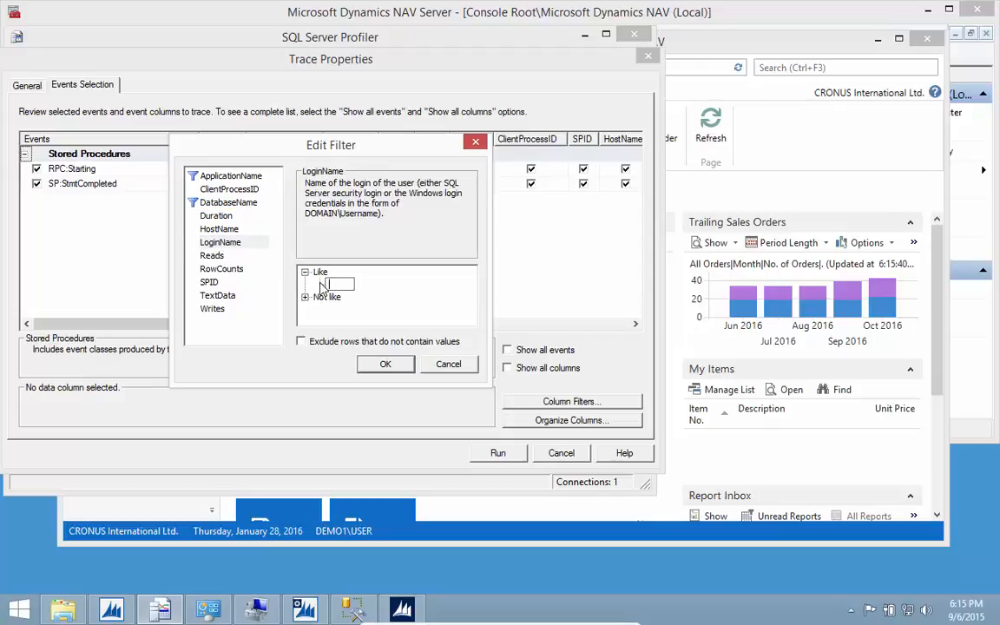
{"action": "type", "text": "%recording%"}
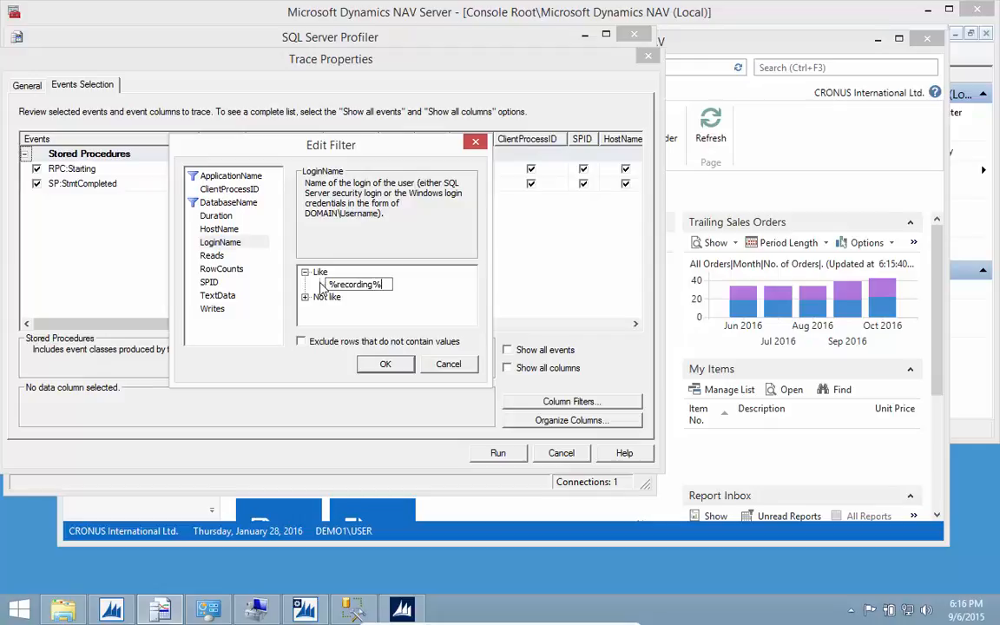
{"action": "left_click", "coordinate": [362, 305]}
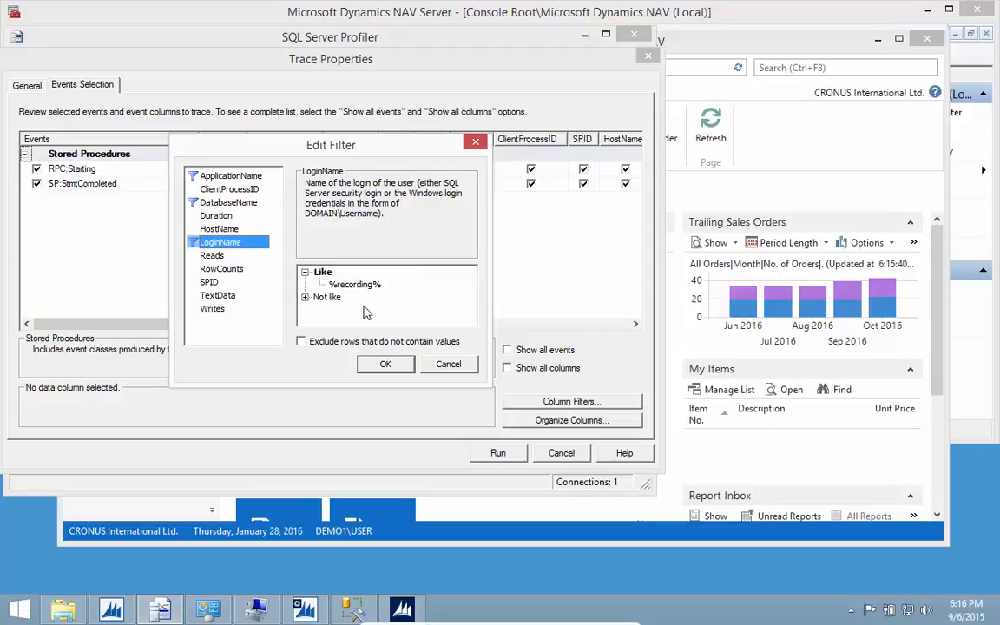
{"action": "left_click", "coordinate": [382, 365]}
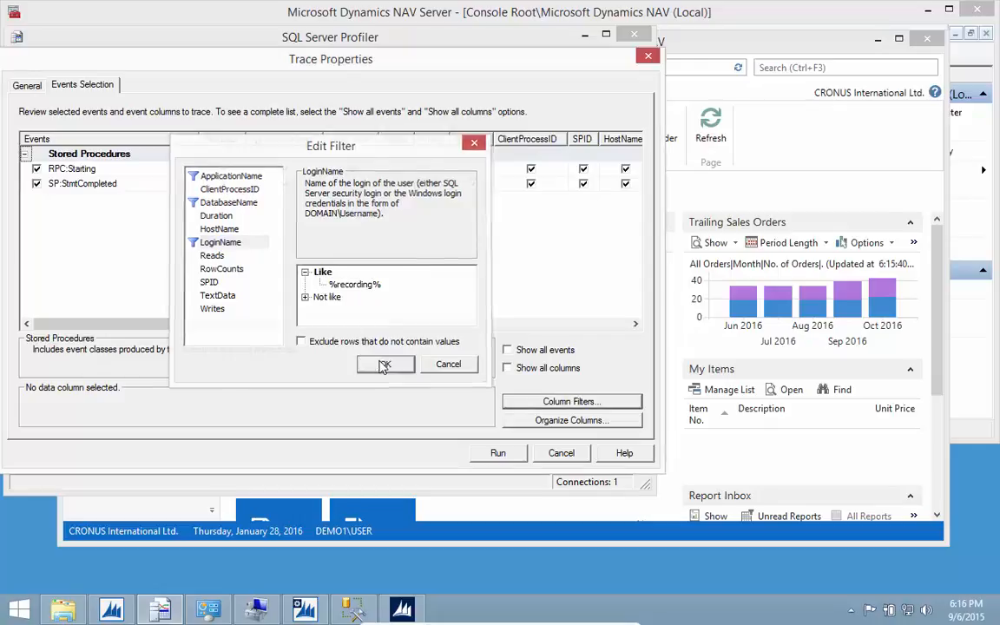
Run the filtered trace, maximize its window and widen the LoginName column
{"action": "left_click", "coordinate": [497, 455]}
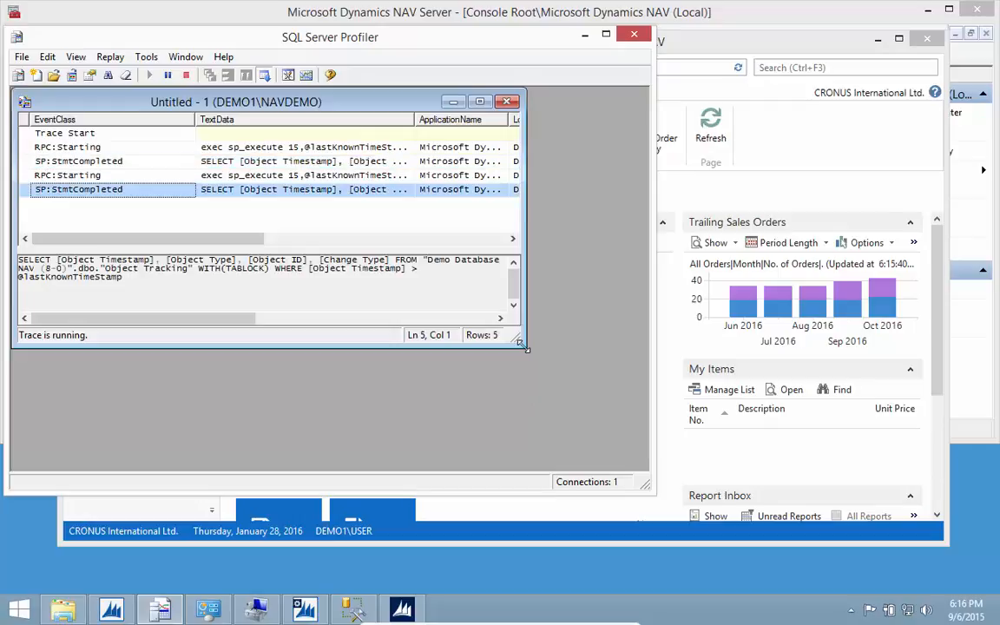
{"action": "mouse_move", "coordinate": [523, 343]}
{"action": "left_mouse_down"}
{"action": "mouse_move", "coordinate": [558, 410]}
{"action": "mouse_move", "coordinate": [618, 451]}
{"action": "left_mouse_up"}
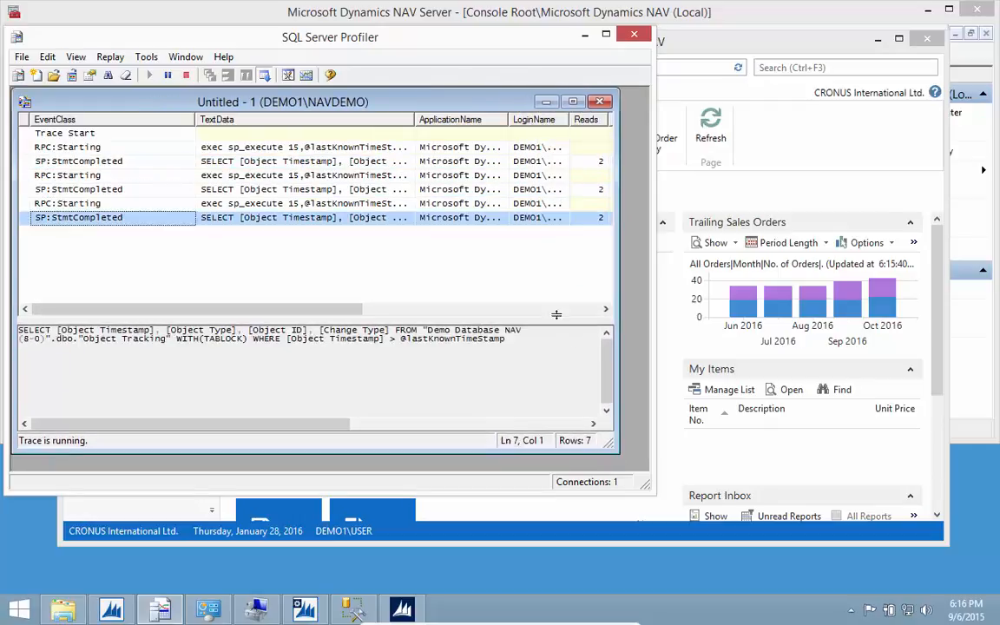
{"action": "left_click", "coordinate": [571, 101]}
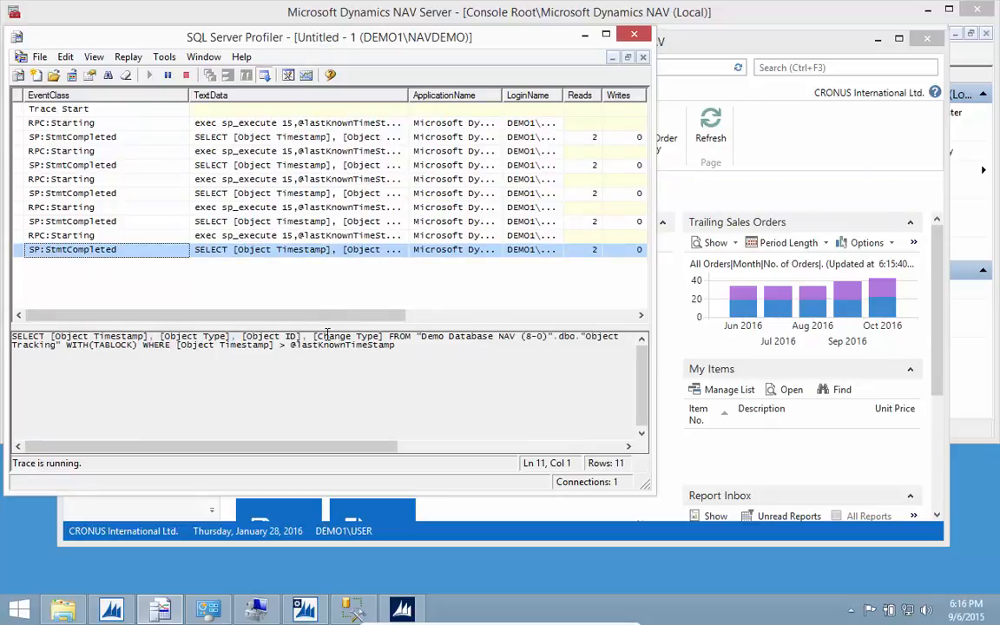
{"action": "mouse_move", "coordinate": [317, 317]}
{"action": "left_mouse_down"}
{"action": "mouse_move", "coordinate": [556, 317]}
{"action": "mouse_move", "coordinate": [579, 330]}
{"action": "left_mouse_up"}
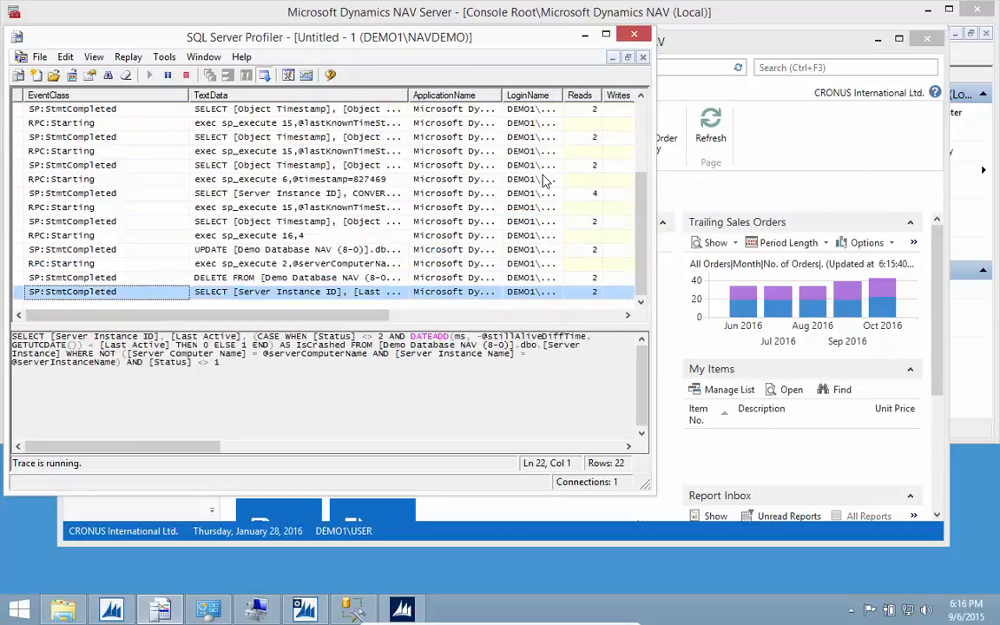
{"action": "left_click_drag", "start_coordinate": [564, 95], "coordinate": [612, 97]}
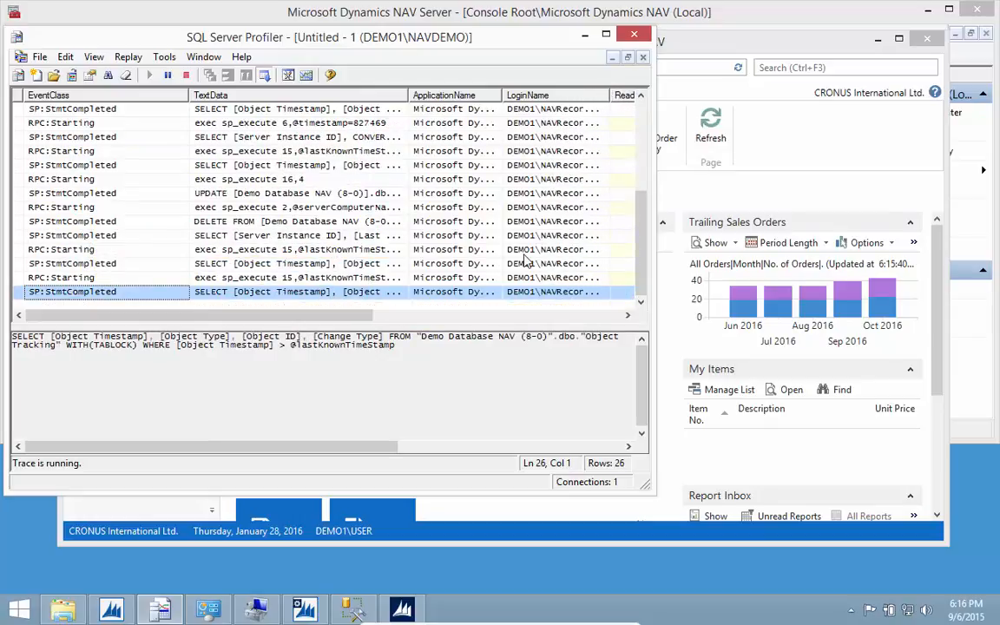
Switch to the Microsoft Dynamics NAV client and open the Customers list from Order Processing in the Sales & Marketing department
{"action": "left_click", "coordinate": [501, 532]}
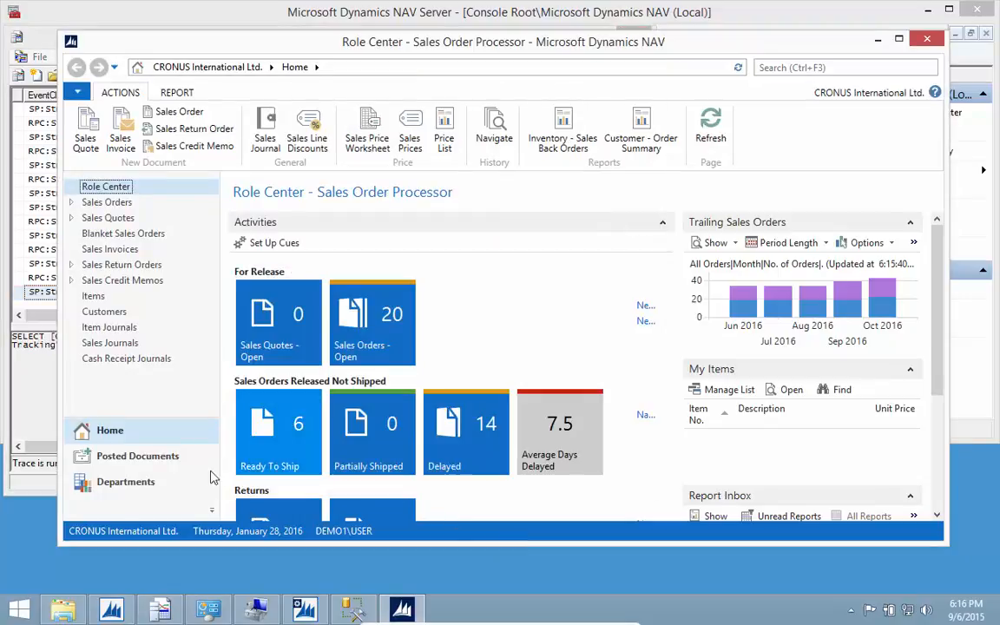
{"action": "left_click", "coordinate": [126, 482]}
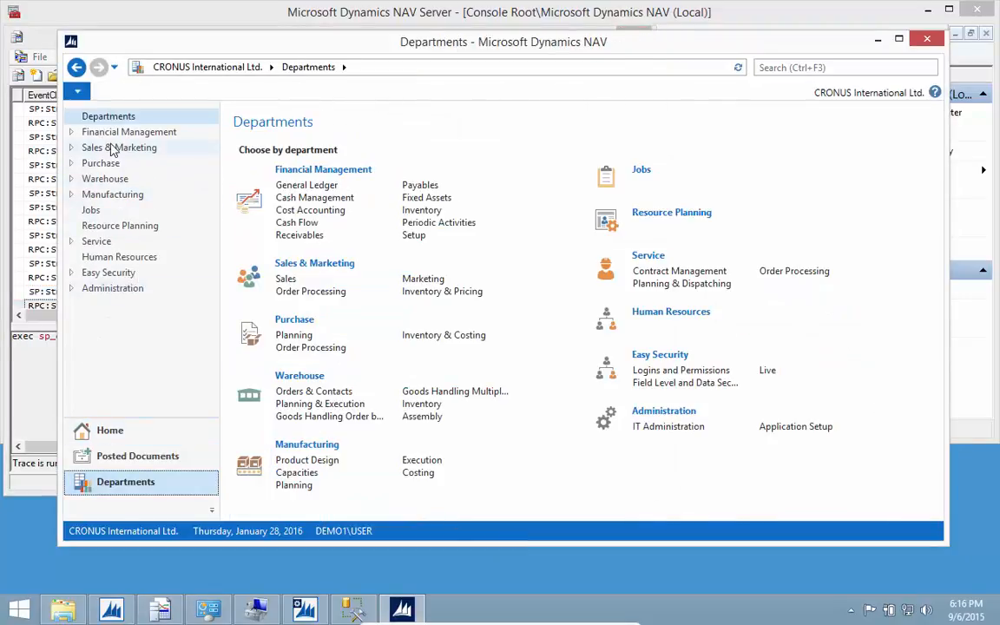
{"action": "left_click", "coordinate": [119, 149]}
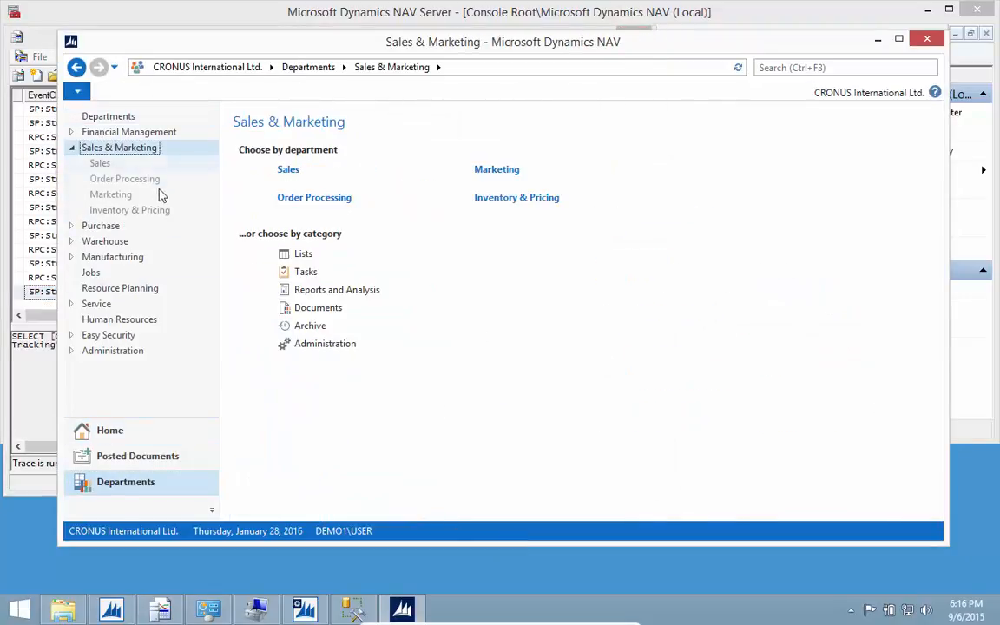
{"action": "left_click", "coordinate": [292, 205]}
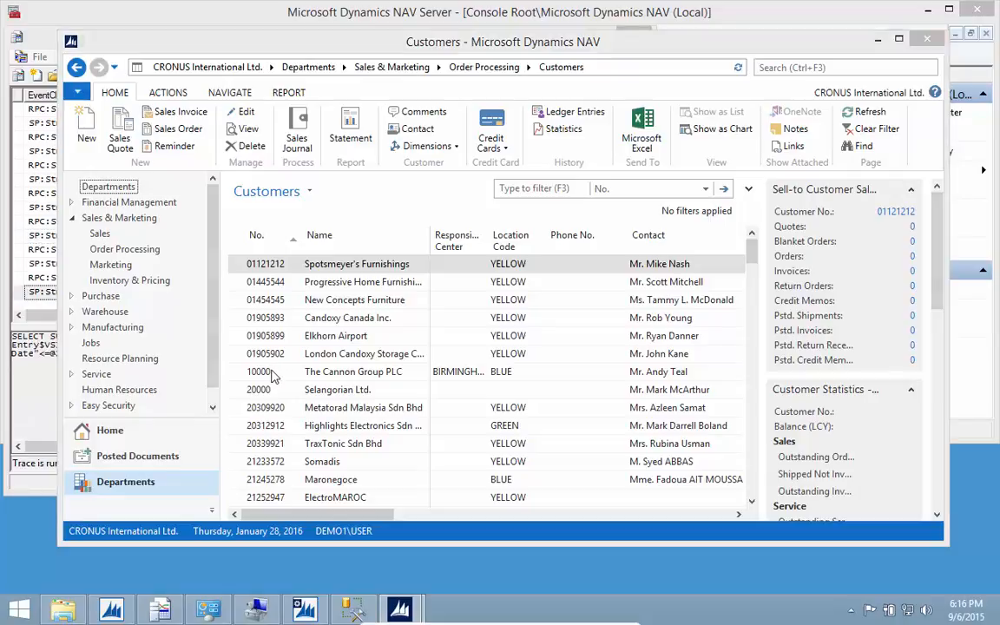
Open the customer card of The Cannon Group PLC, enter a suite number in Address 2 and close the card
{"action": "double_click", "coordinate": [272, 375]}
{"action": "left_click", "coordinate": [240, 269]}
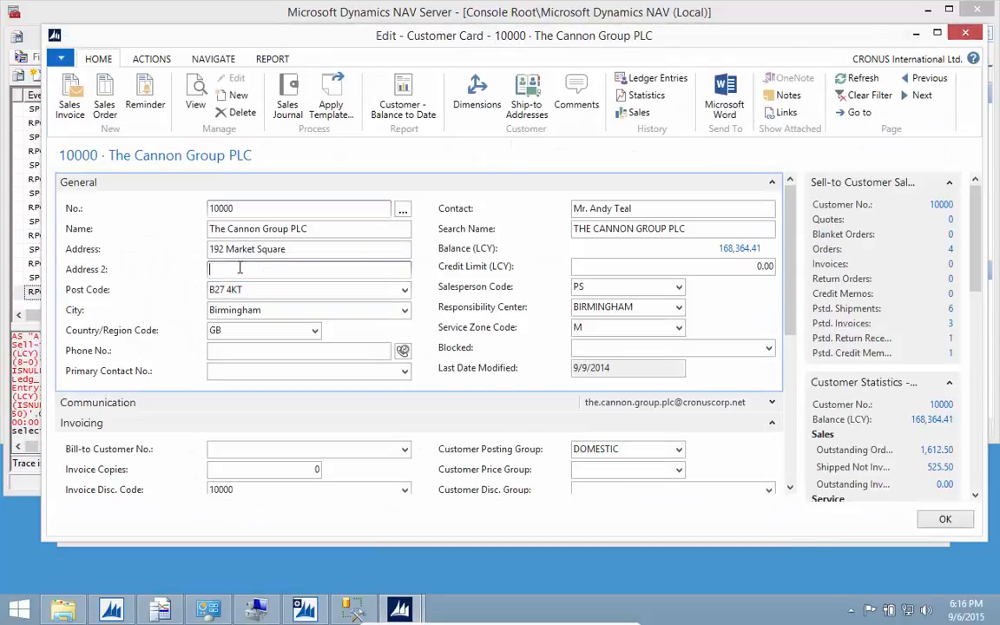
{"action": "type", "text": "Suite 100"}
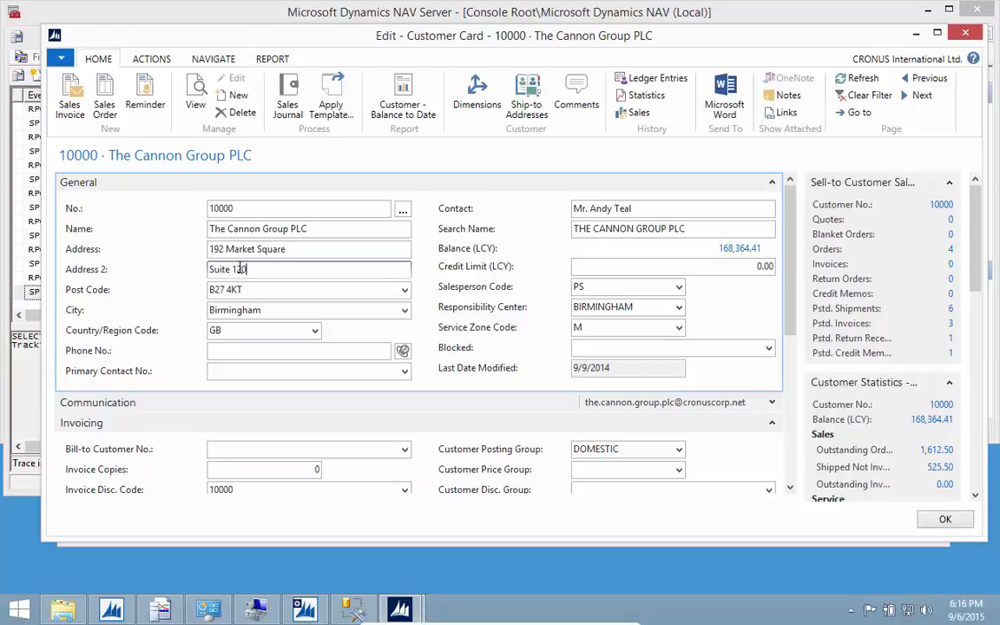
{"action": "key", "text": "Tab"}
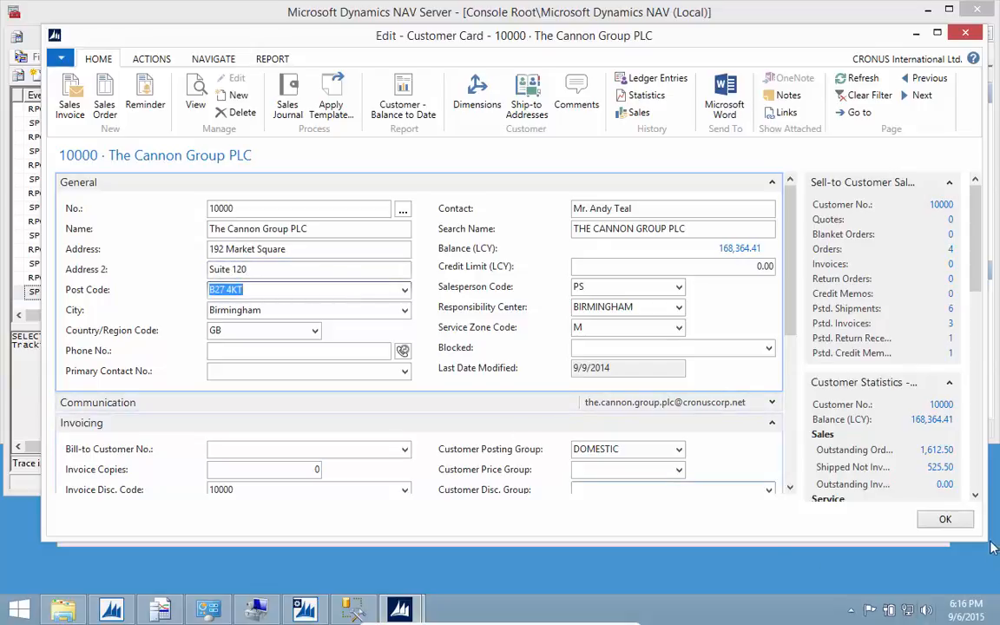
{"action": "mouse_move", "coordinate": [952, 516]}
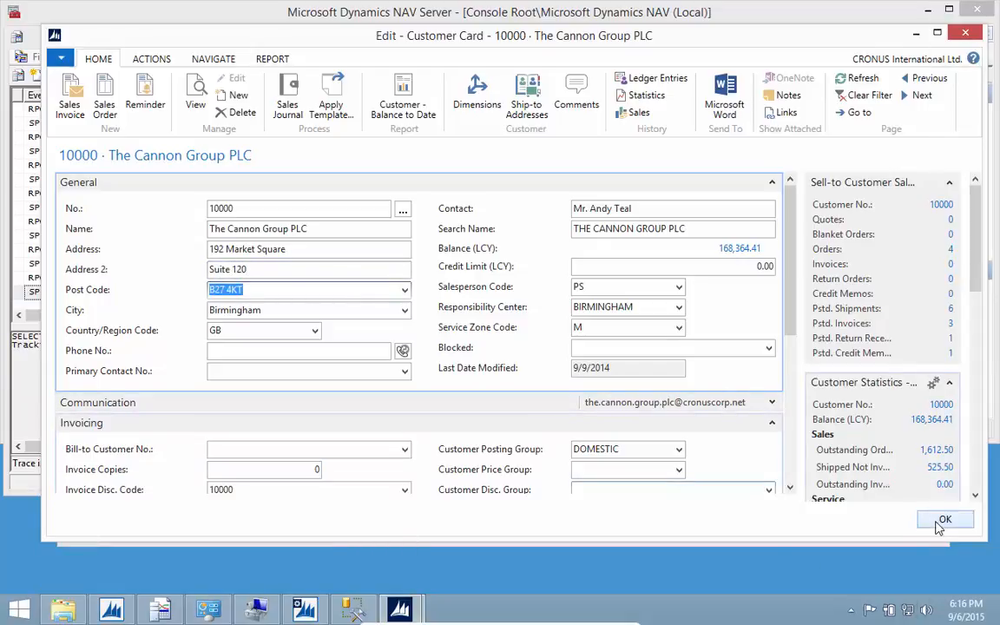
{"action": "left_click", "coordinate": [944, 525]}
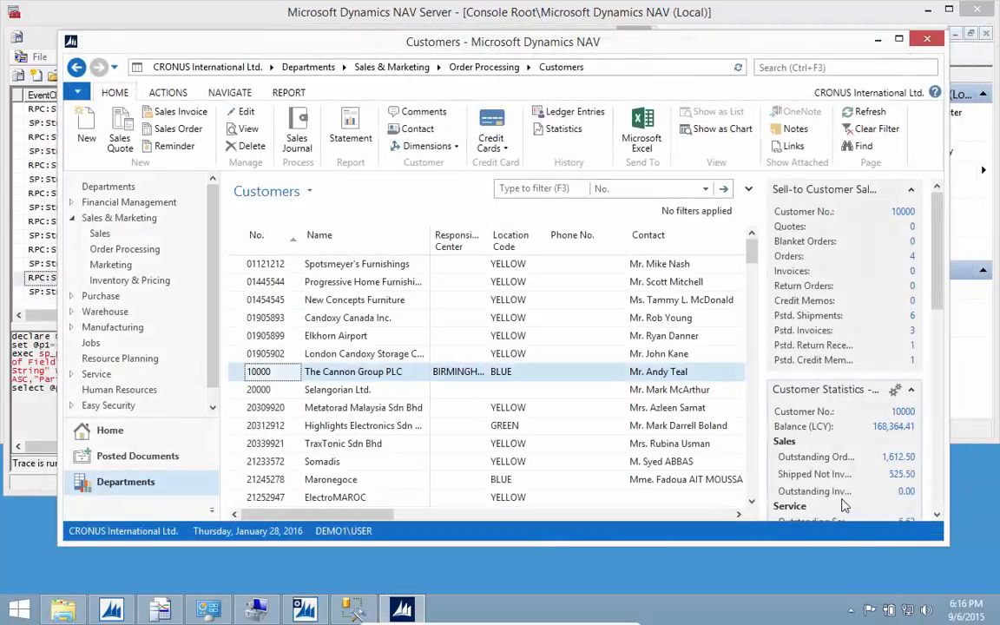
Switch to SQL Server Profiler, stop the trace and save it as an XML file with a name starting with Edit in the SQL Profiler folder
{"action": "left_click", "coordinate": [16, 440]}
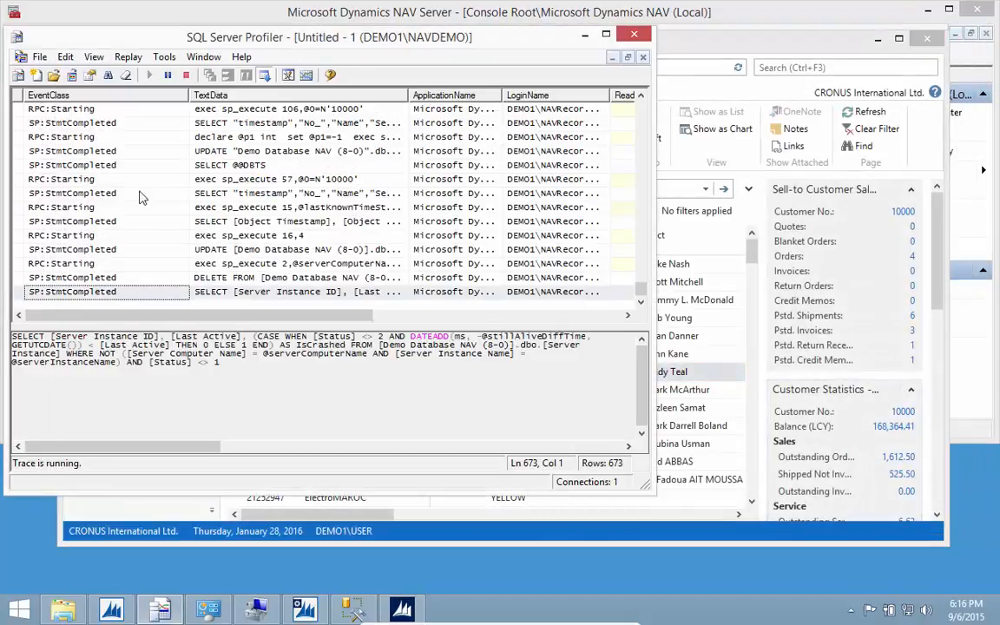
{"action": "left_click", "coordinate": [186, 75]}
{"action": "left_click", "coordinate": [39, 57]}
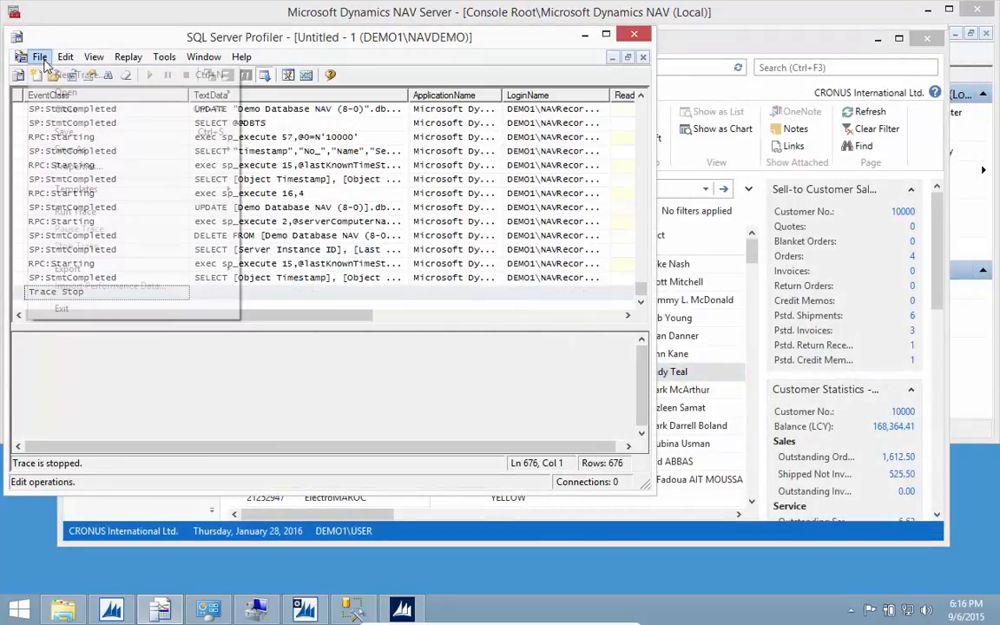
{"action": "mouse_move", "coordinate": [77, 155]}
{"action": "left_click", "coordinate": [273, 196]}
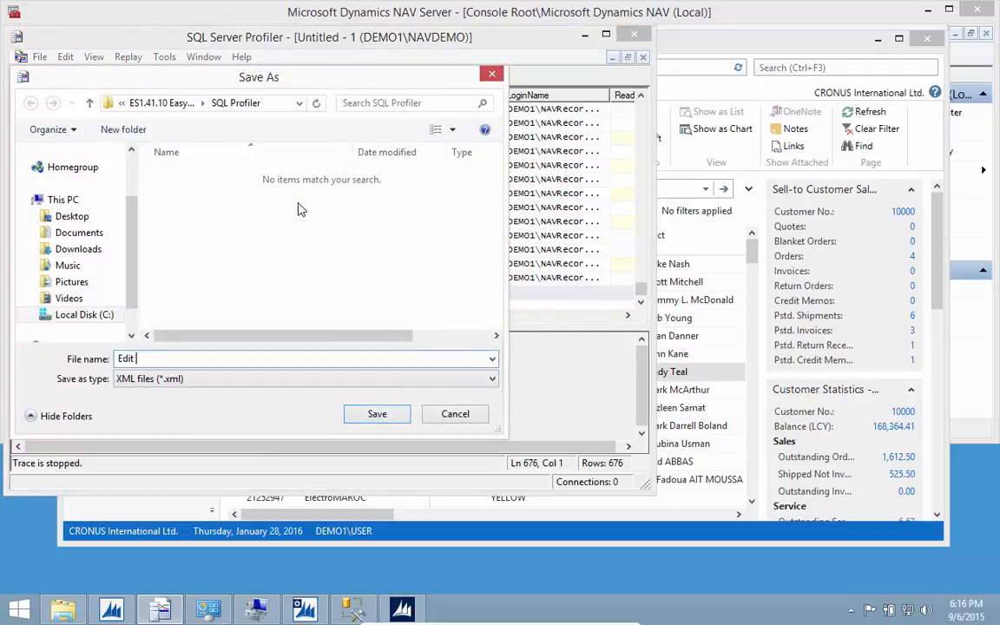
{"action": "key", "text": "Return"}
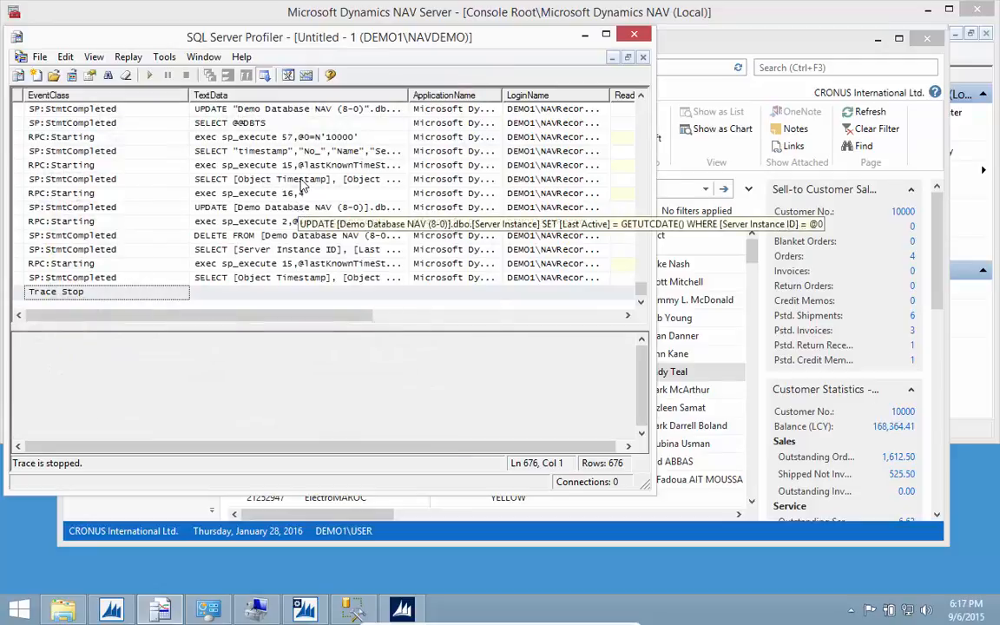
Minimize SQL Server Profiler and the NAV client, and display the NAVRecording instance's configuration in the NAV Server administration console
{"action": "left_click", "coordinate": [584, 36]}
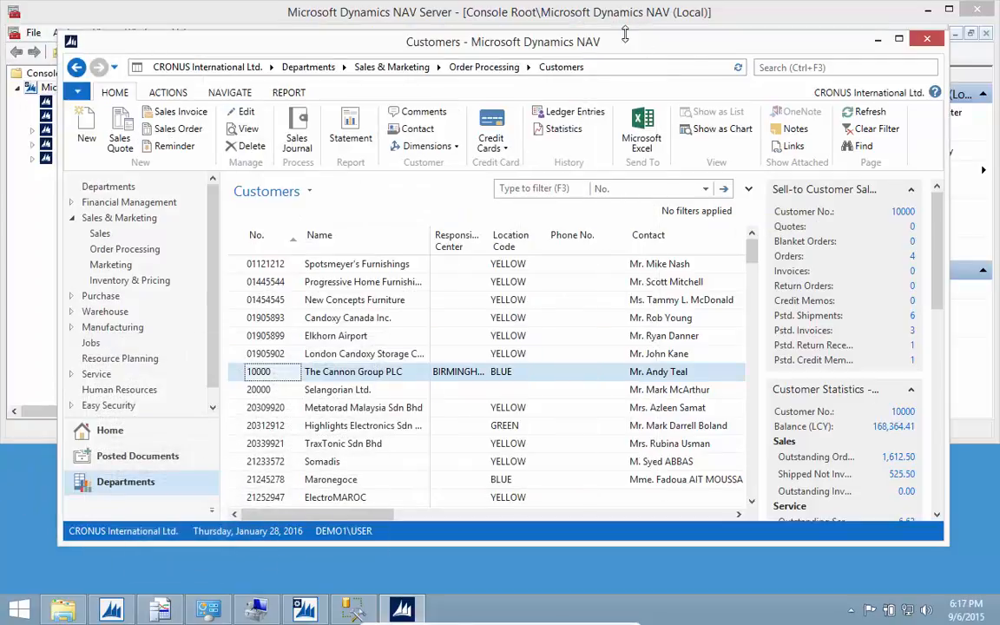
{"action": "left_click", "coordinate": [878, 41]}
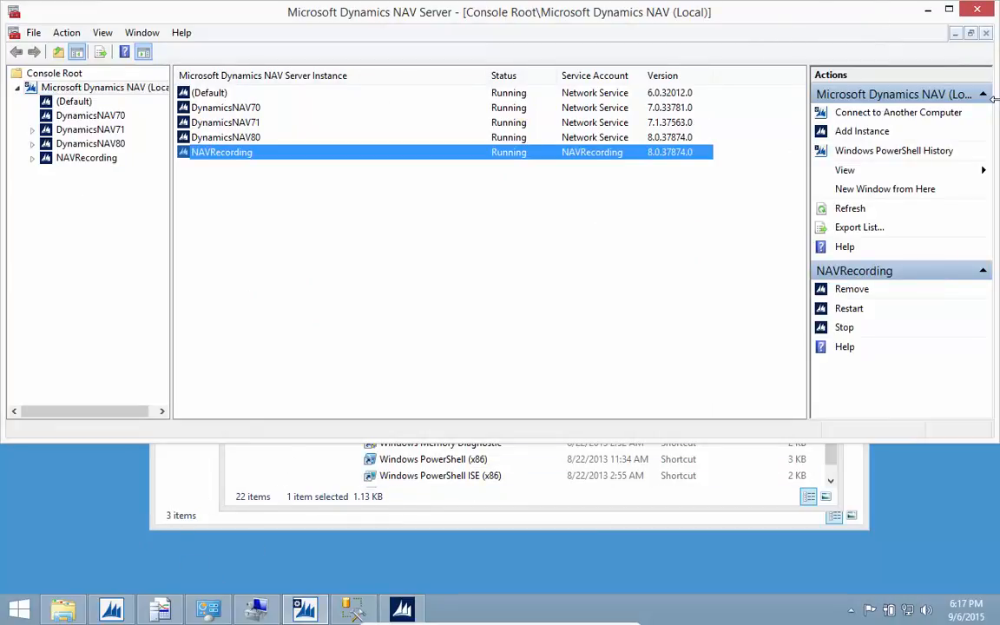
{"action": "left_click_drag", "start_coordinate": [995, 99], "coordinate": [894, 99]}
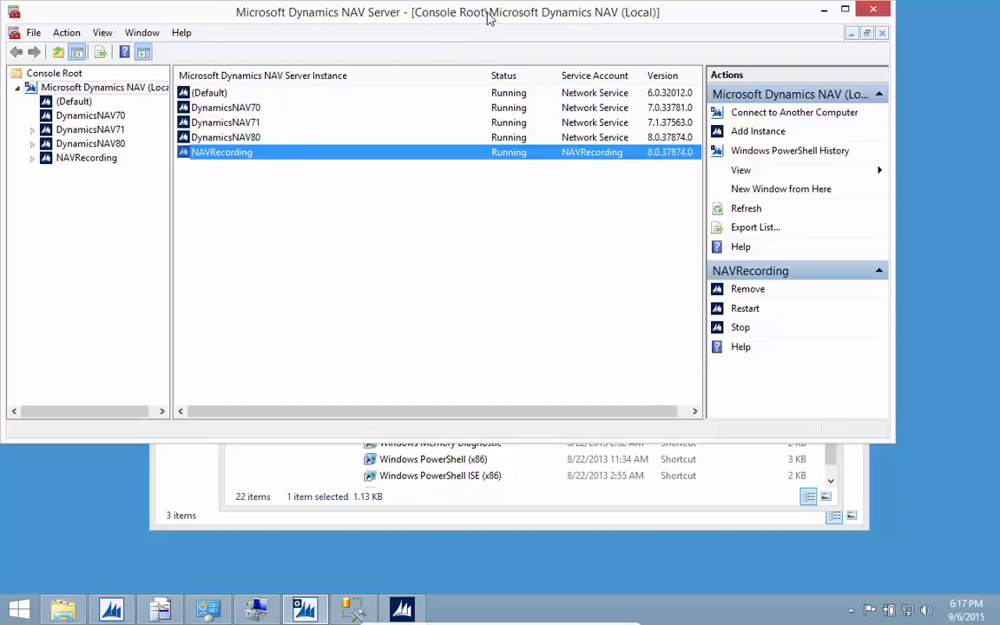
{"action": "left_click_drag", "start_coordinate": [487, 13], "coordinate": [543, 59]}
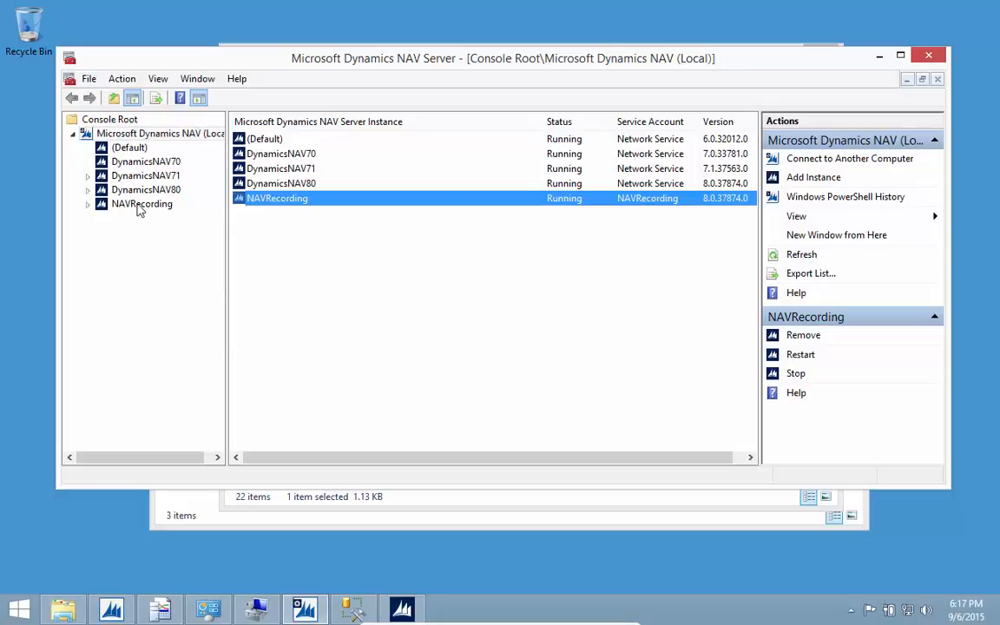
{"action": "left_click", "coordinate": [139, 205]}
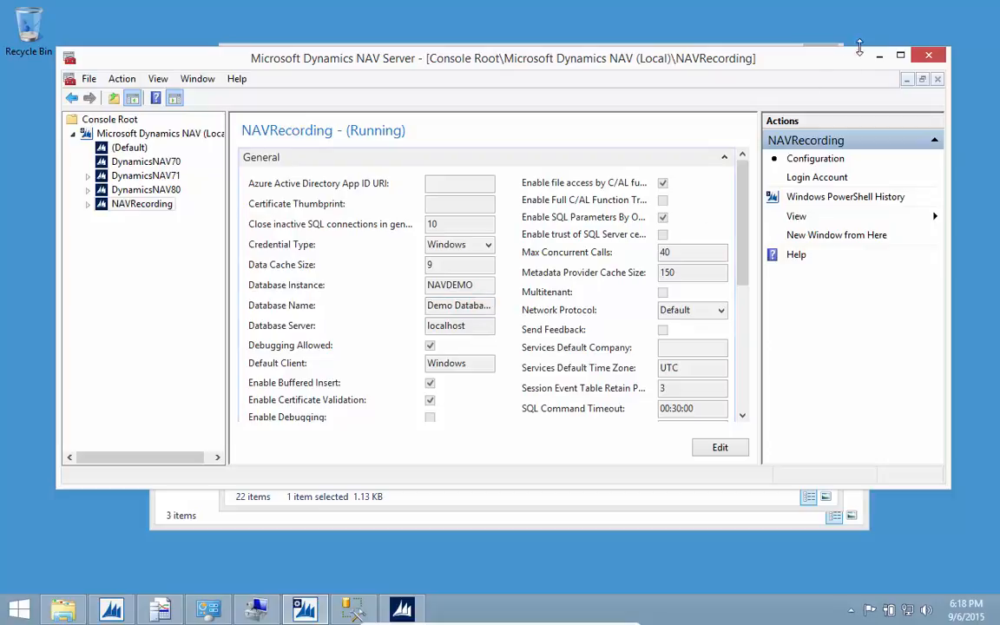
Minimize the remaining windows, restore the Microsoft Dynamics NAV client and open the Easy Security department
{"action": "left_click", "coordinate": [879, 58]}
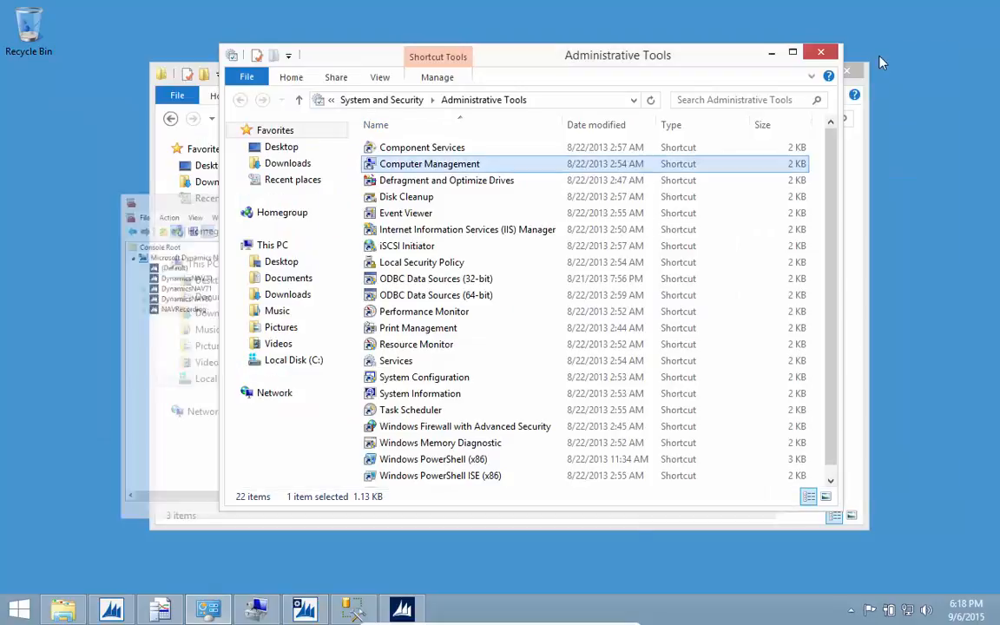
{"action": "left_click", "coordinate": [771, 55]}
{"action": "left_click", "coordinate": [797, 69]}
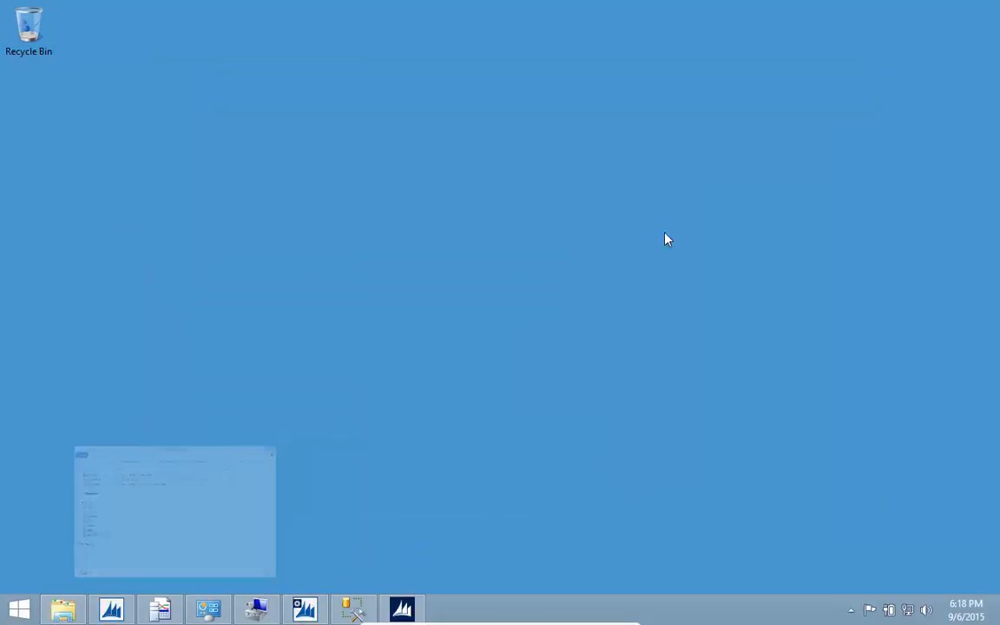
{"action": "left_click", "coordinate": [401, 608]}
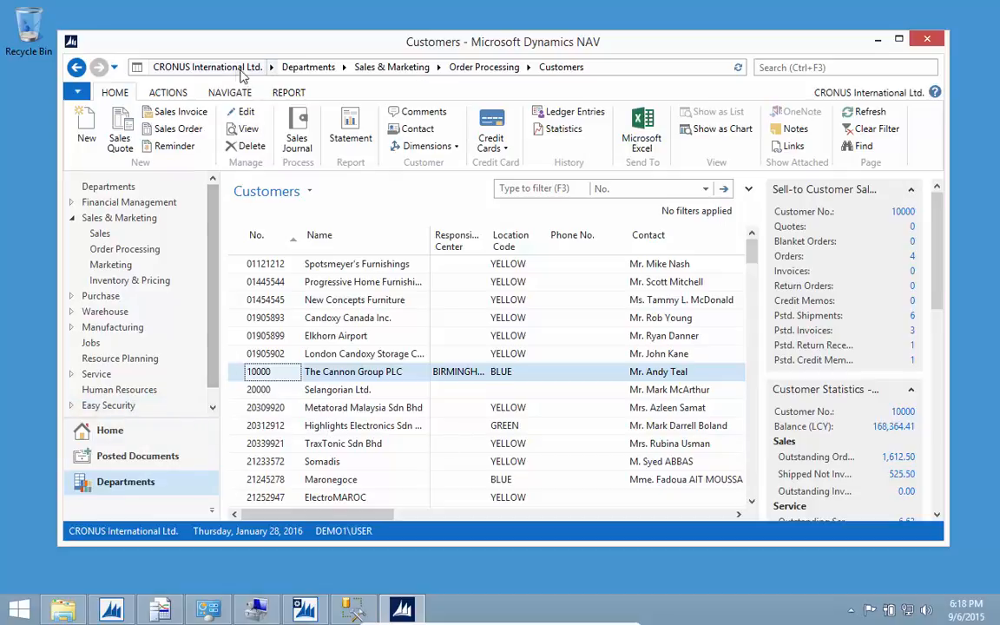
{"action": "left_click", "coordinate": [122, 404]}
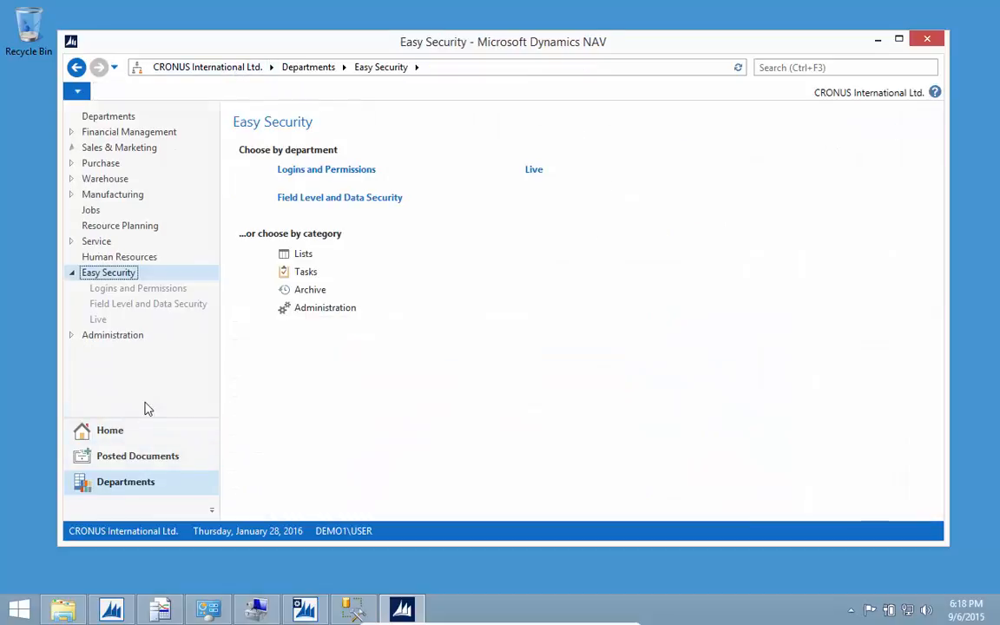
Open Security Setup under Logins and Permissions and choose the Initialize Recording Only Setup option for setting up Easy Security
{"action": "left_click", "coordinate": [126, 292]}
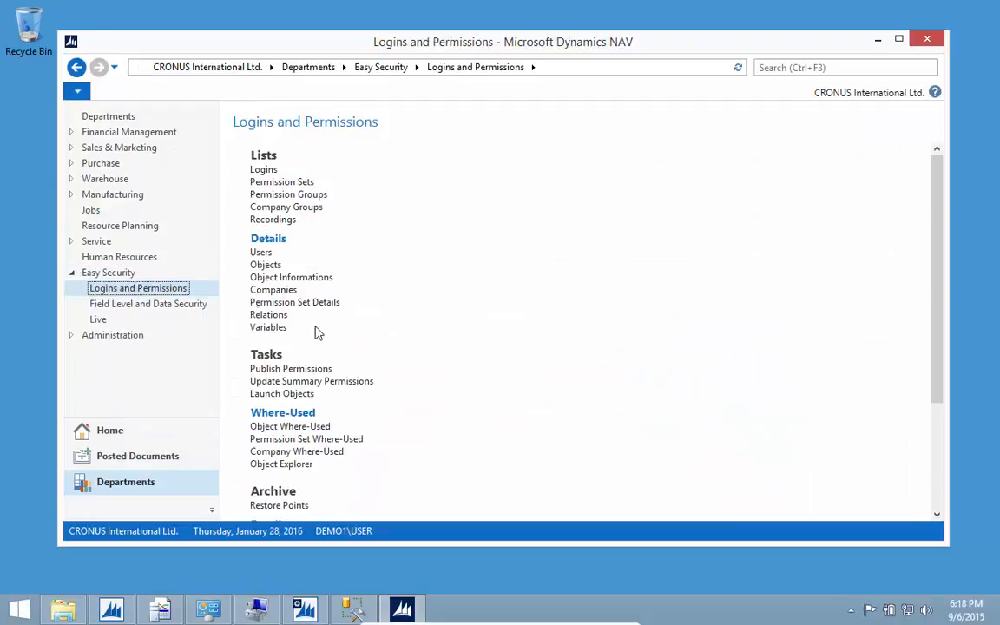
{"action": "scroll", "coordinate": [319, 330], "scroll_direction": "down", "scroll_amount": 5}
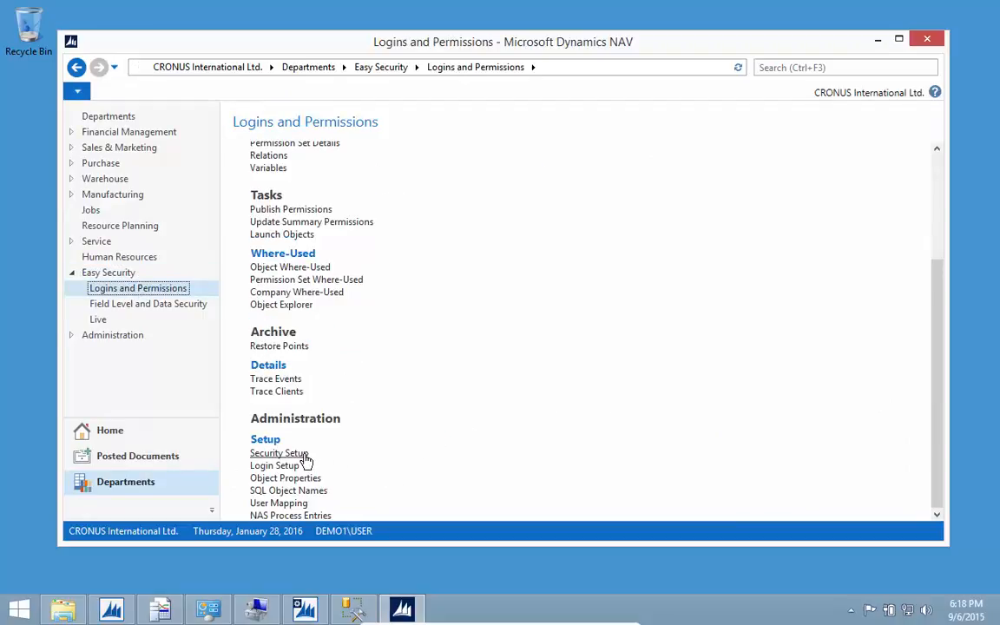
{"action": "left_click", "coordinate": [304, 457]}
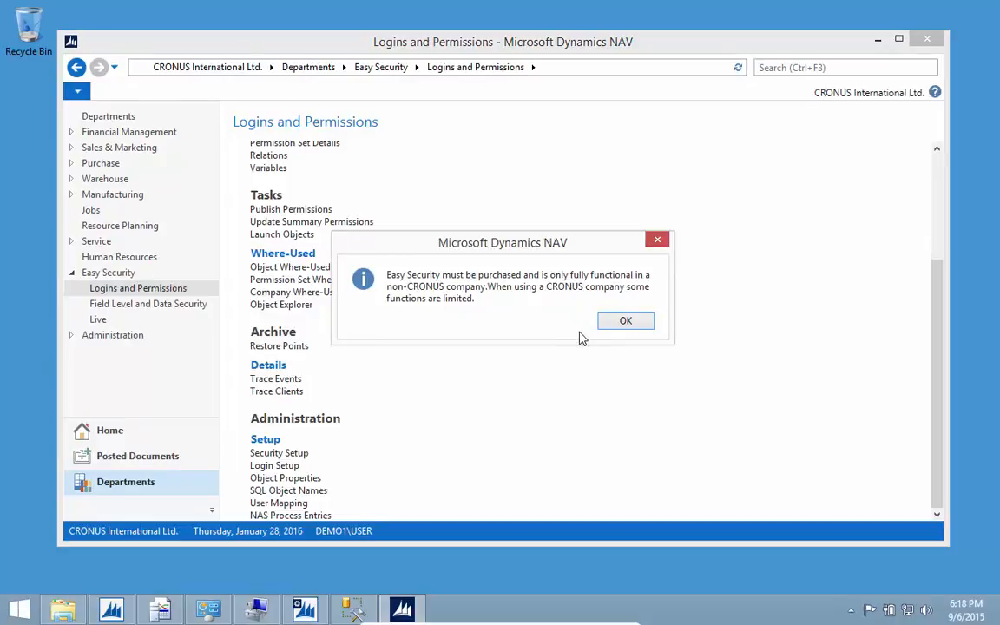
{"action": "left_click", "coordinate": [619, 328]}
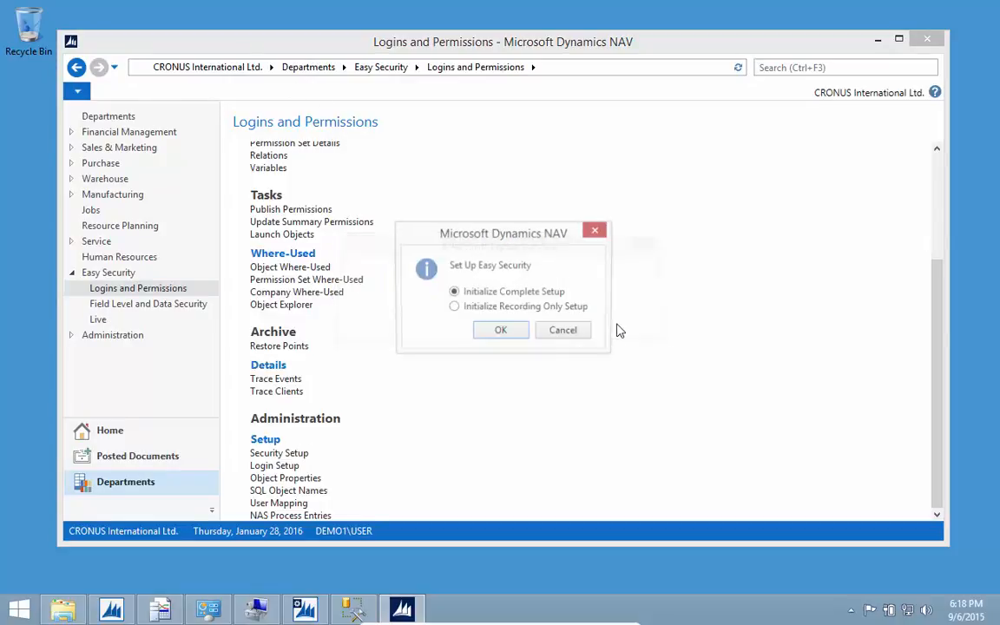
{"action": "left_click", "coordinate": [486, 311]}
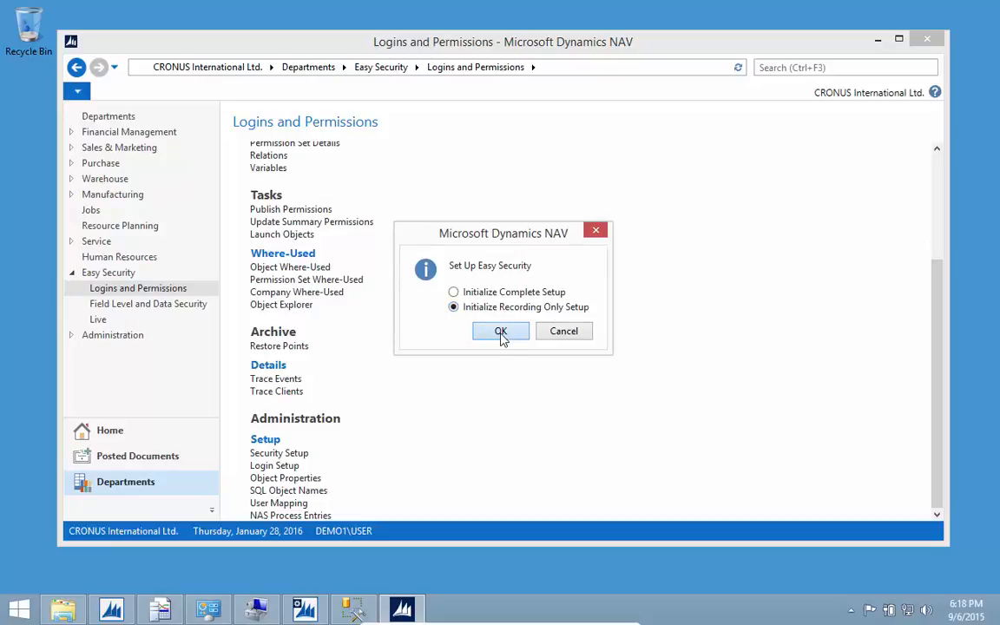
{"action": "left_click", "coordinate": [501, 333]}
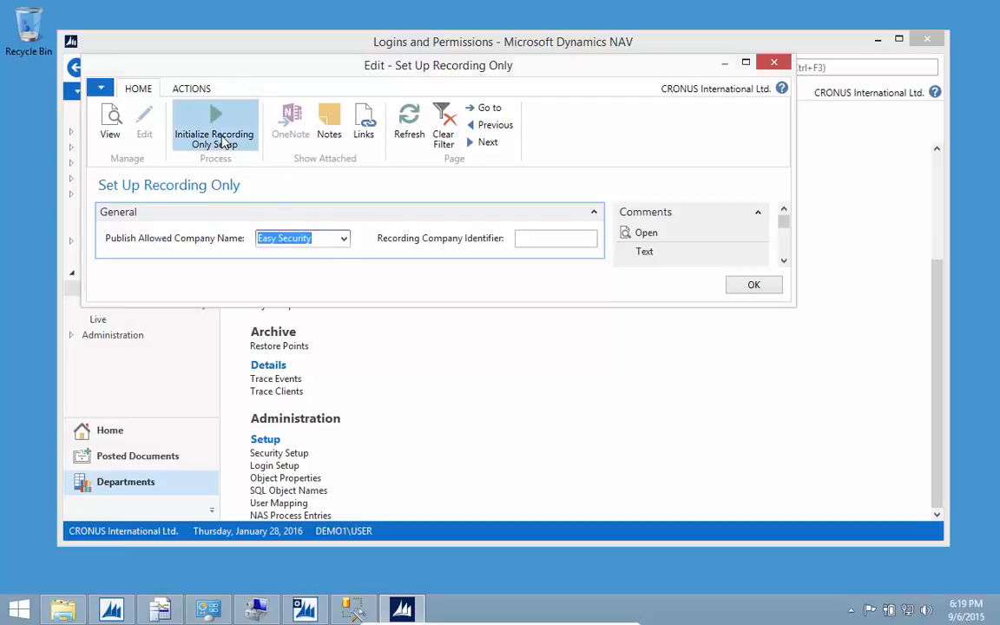
Run the recording-only initialization with Easy Security as the publish allowed company, and close the Security Setup page
{"action": "left_click", "coordinate": [224, 143]}
{"action": "left_click", "coordinate": [562, 213]}
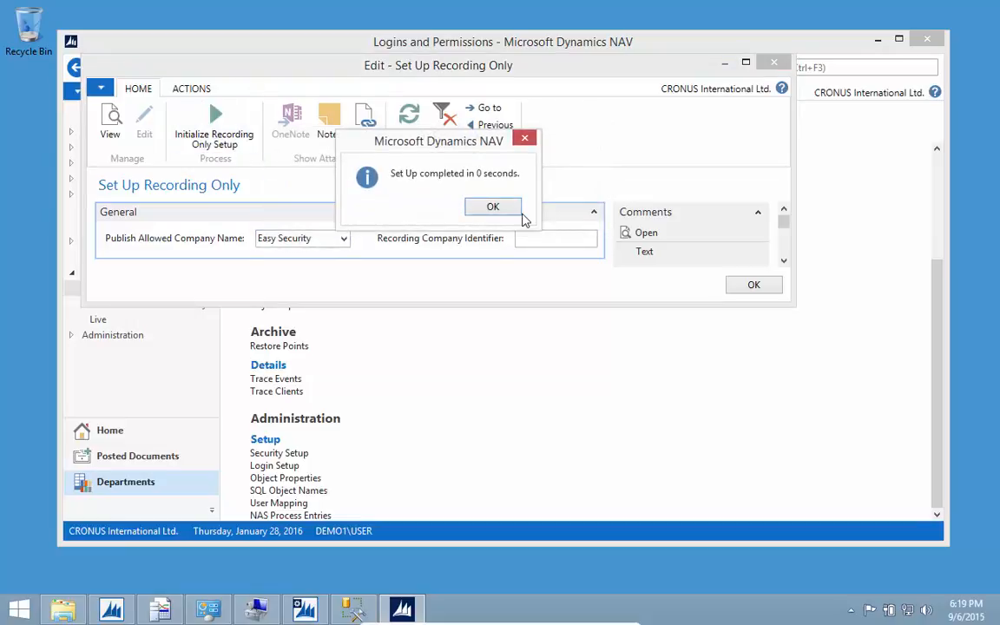
{"action": "left_click", "coordinate": [519, 213]}
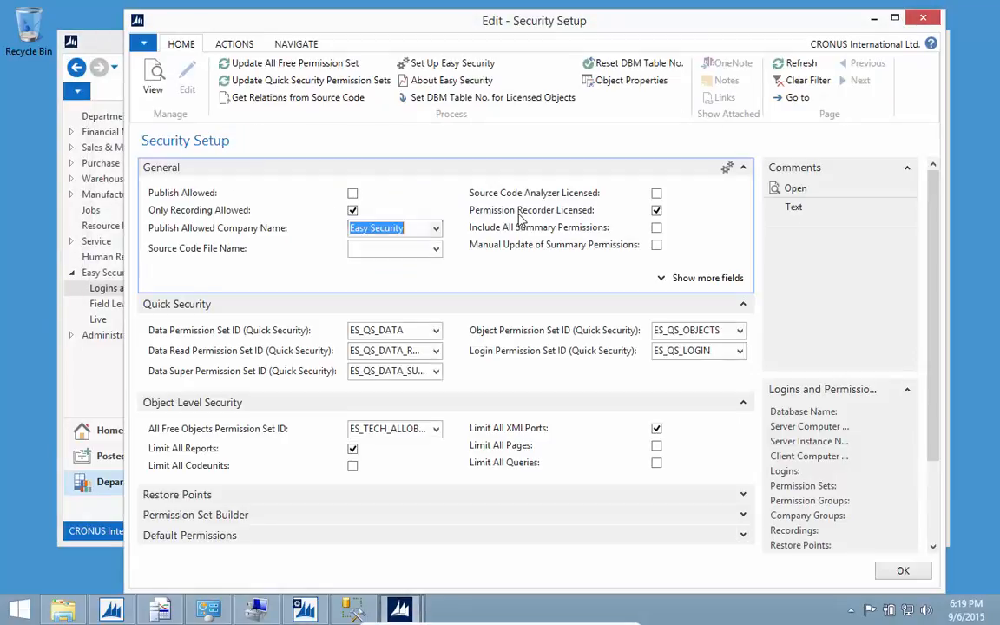
{"action": "key", "text": "Escape"}
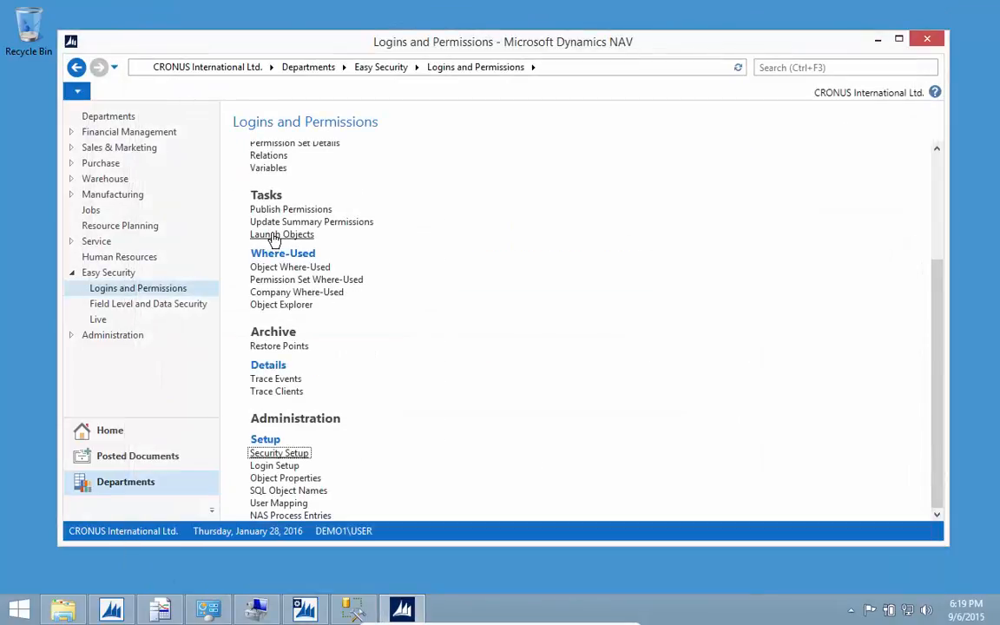
Open the Launch Objects list, widen the Permission Set ID column and browse the permission sets, including E_CUST_EDIT
{"action": "left_click", "coordinate": [276, 235]}
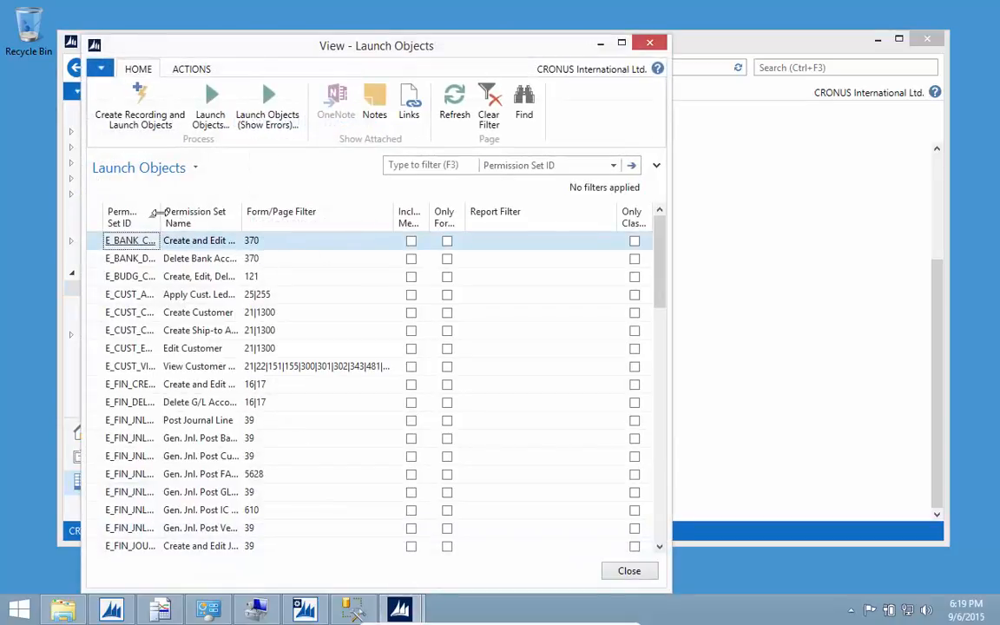
{"action": "left_click_drag", "start_coordinate": [163, 217], "coordinate": [233, 217]}
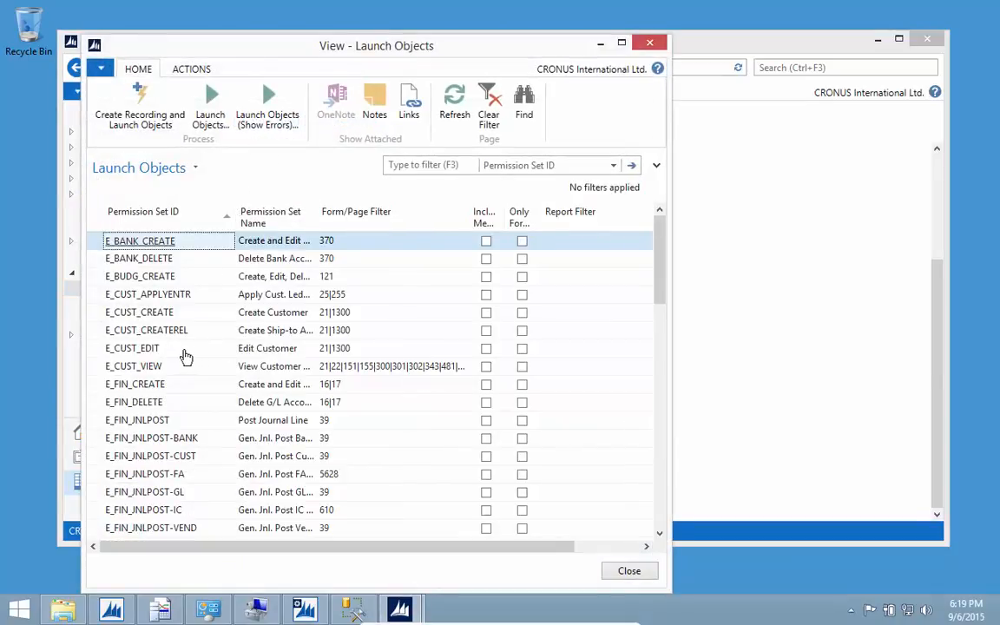
{"action": "left_click", "coordinate": [169, 348]}
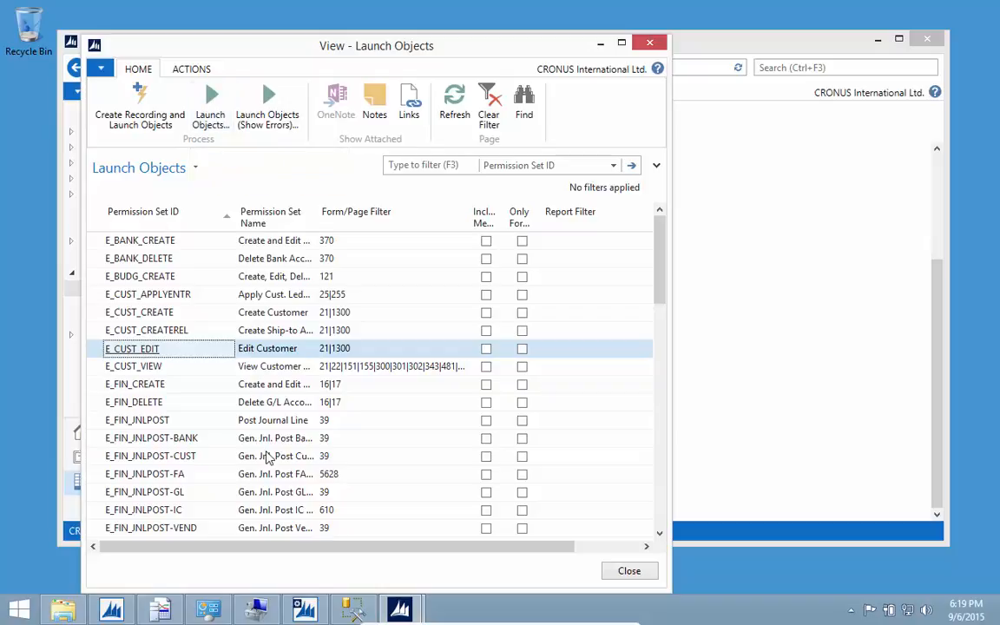
{"action": "scroll", "coordinate": [265, 476], "scroll_direction": "down", "scroll_amount": 13}
{"action": "scroll", "coordinate": [265, 476], "scroll_direction": "down", "scroll_amount": 1}
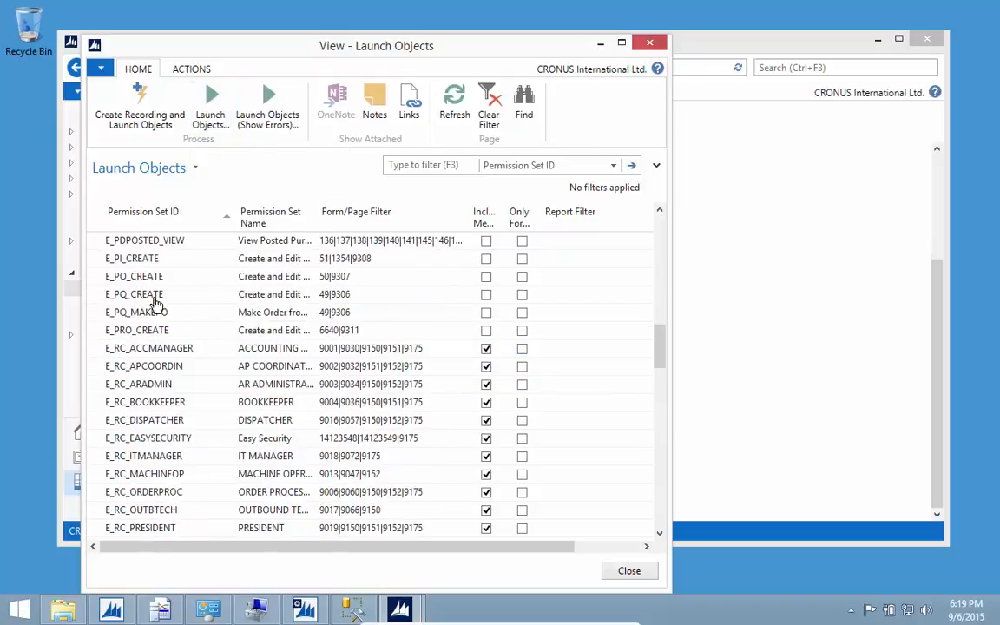